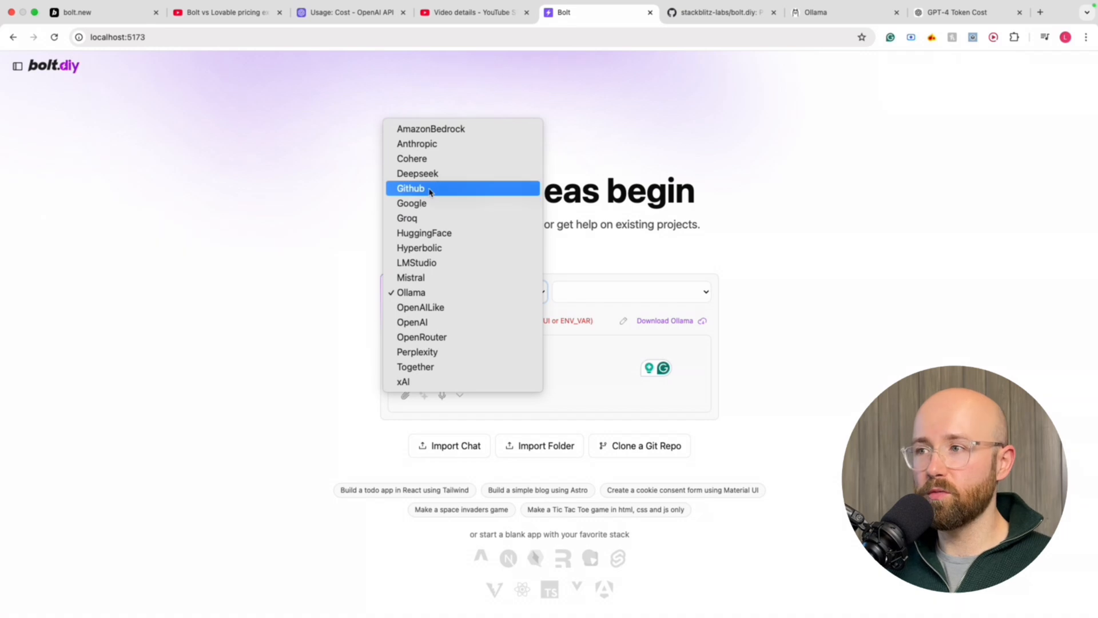
- Look through the list of LLM providers on the local bolt.diy start page, keeping Ollama selected
click(399, 294)
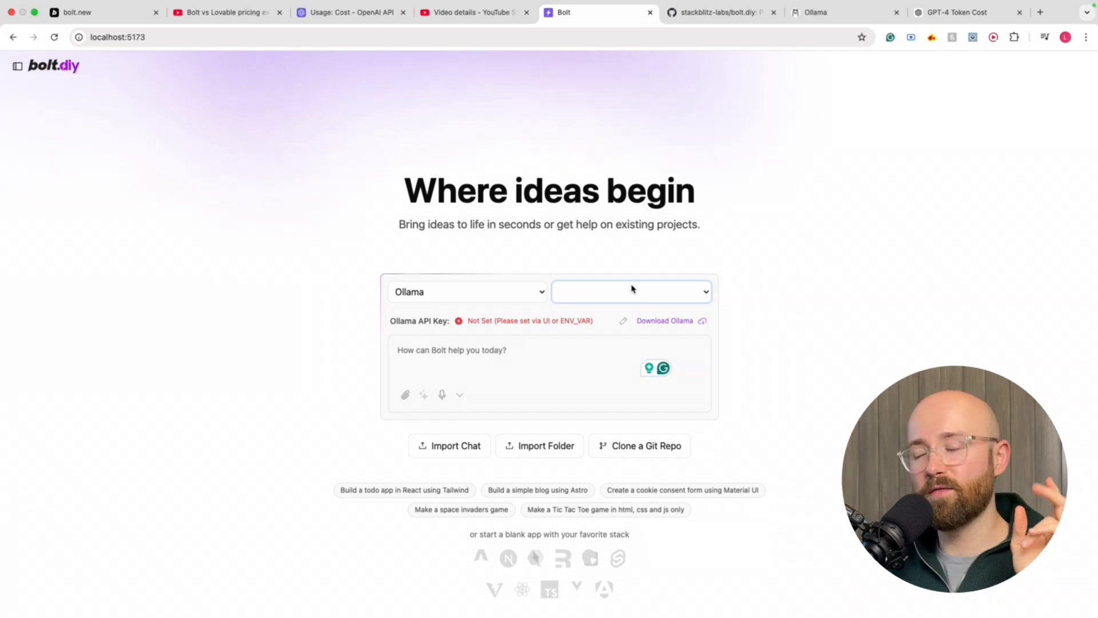
click(498, 295)
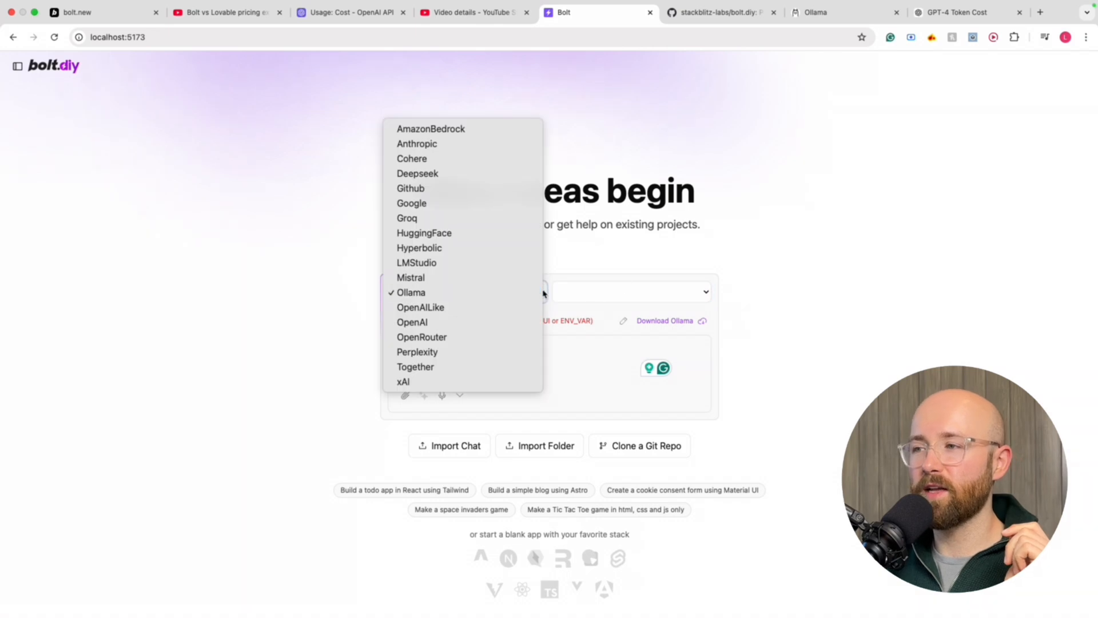
click(798, 271)
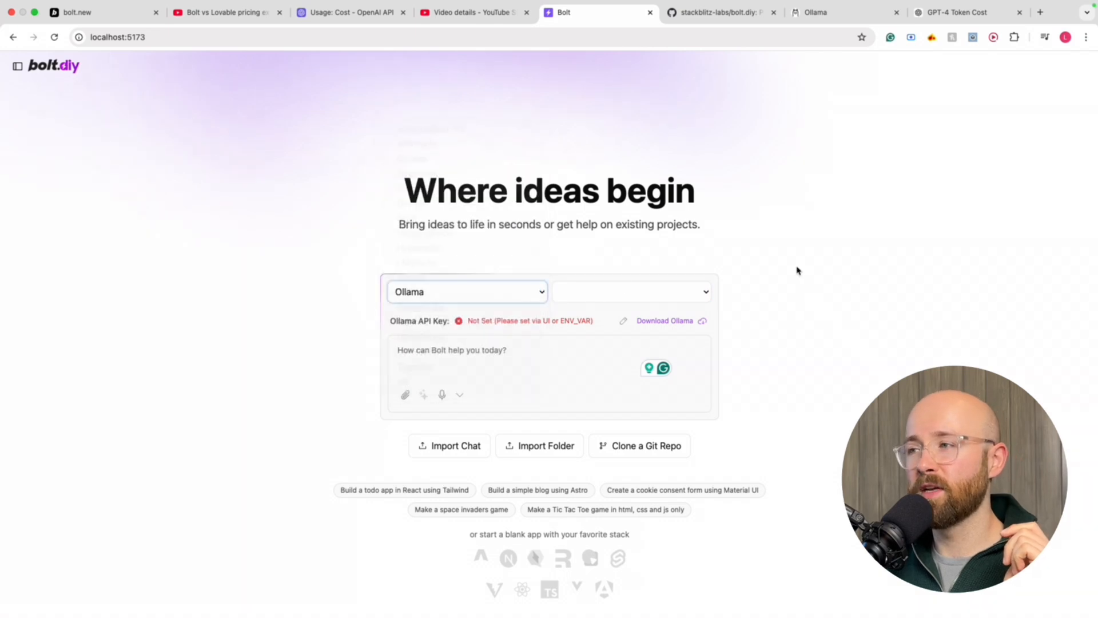
click(18, 67)
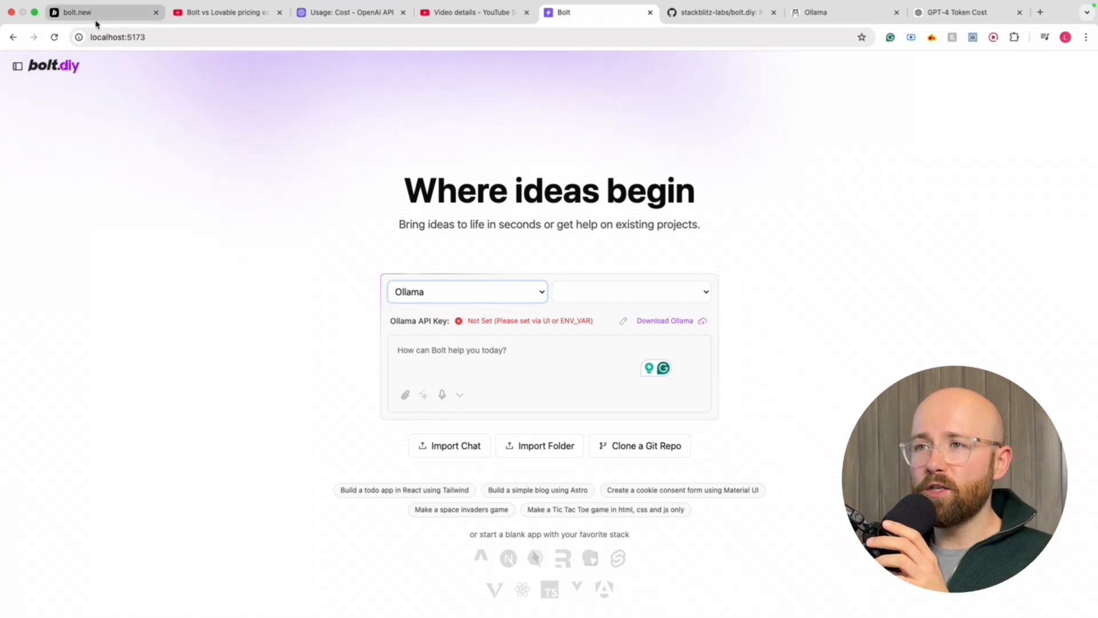
- Switch to the bolt.new site and examine its tagline and prompt box
click(145, 23)
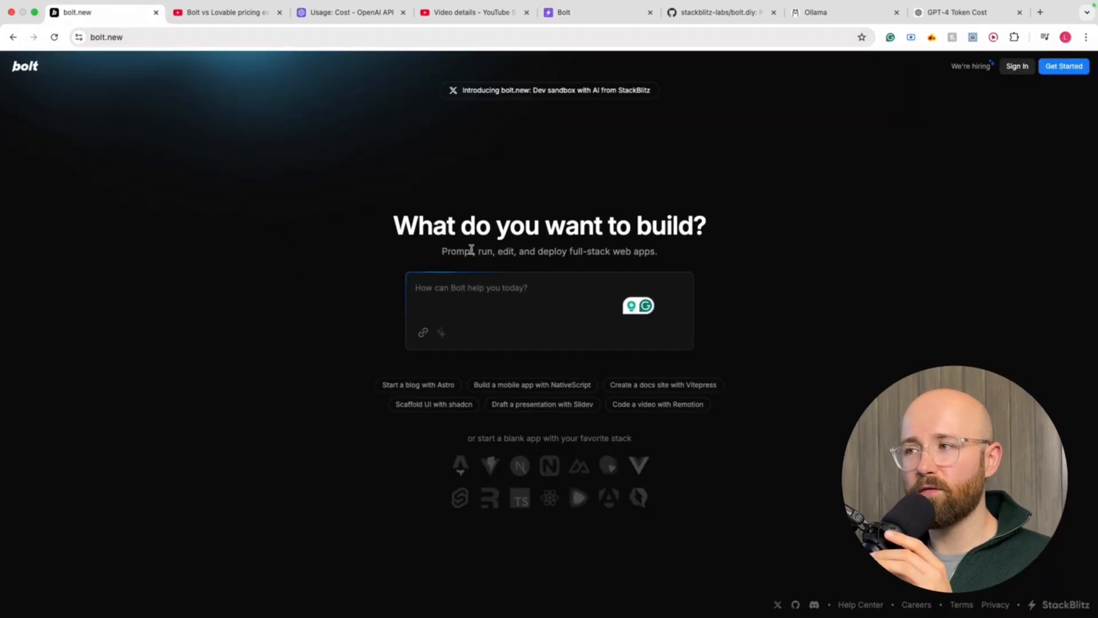
drag(450, 252, 610, 248)
click(678, 255)
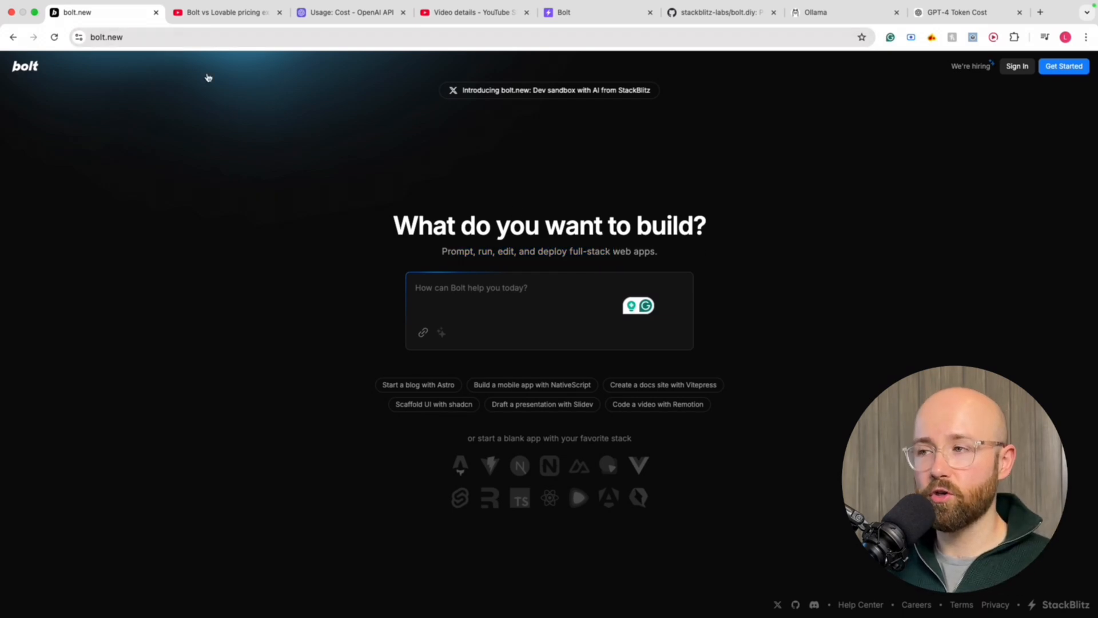
click(475, 283)
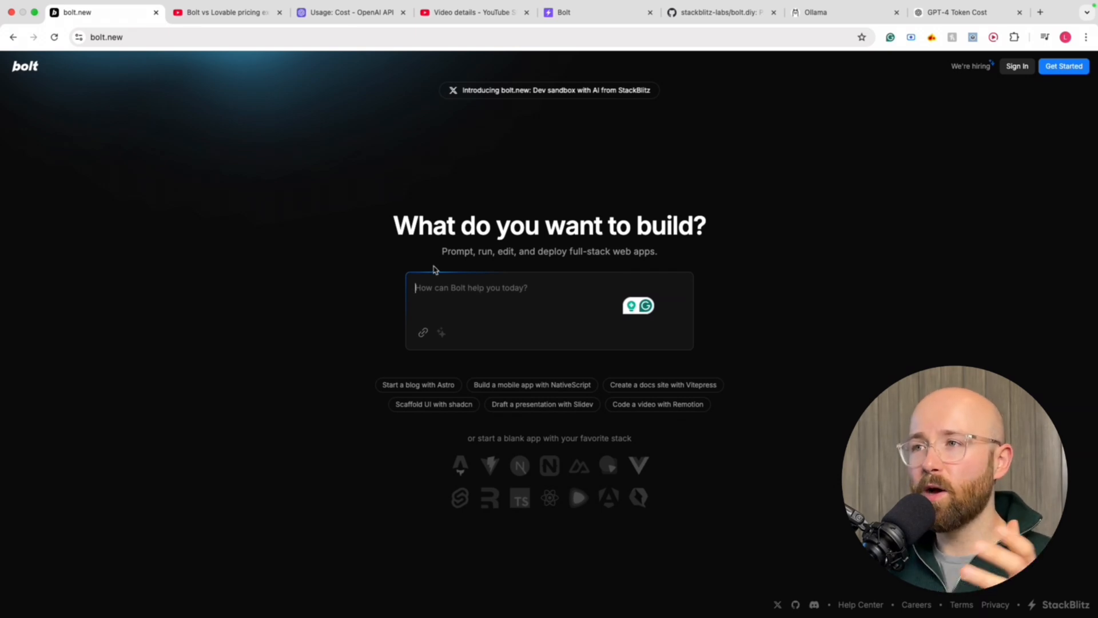
- Review the Bolt vs Lovable pricing video up to about 3:57, and check the monthly spend on the OpenAI usage page
click(212, 12)
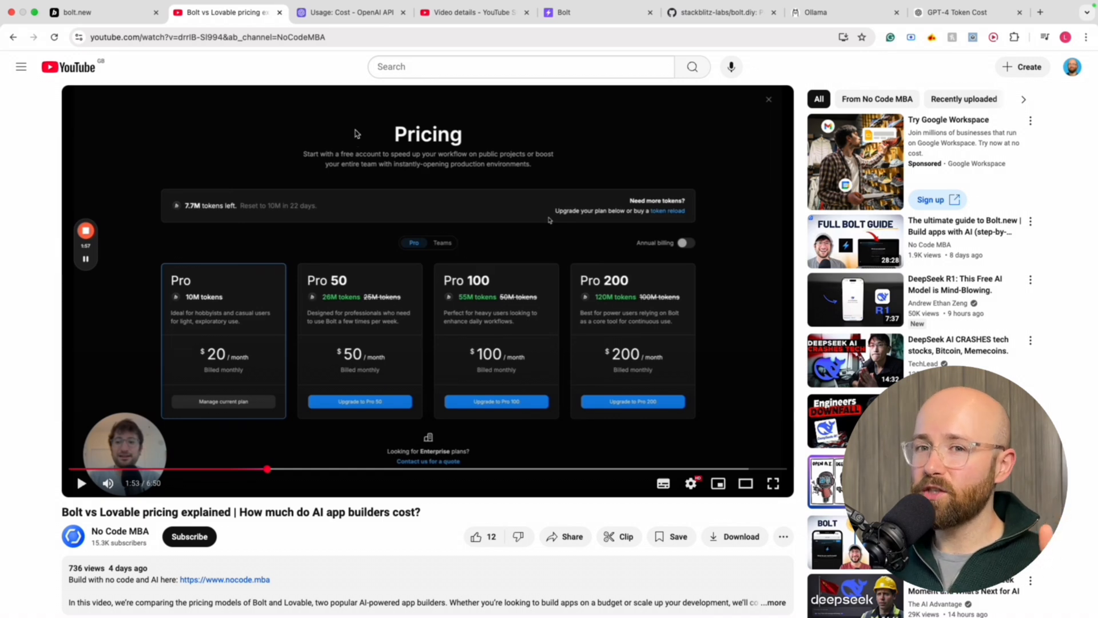
drag(453, 469, 484, 469)
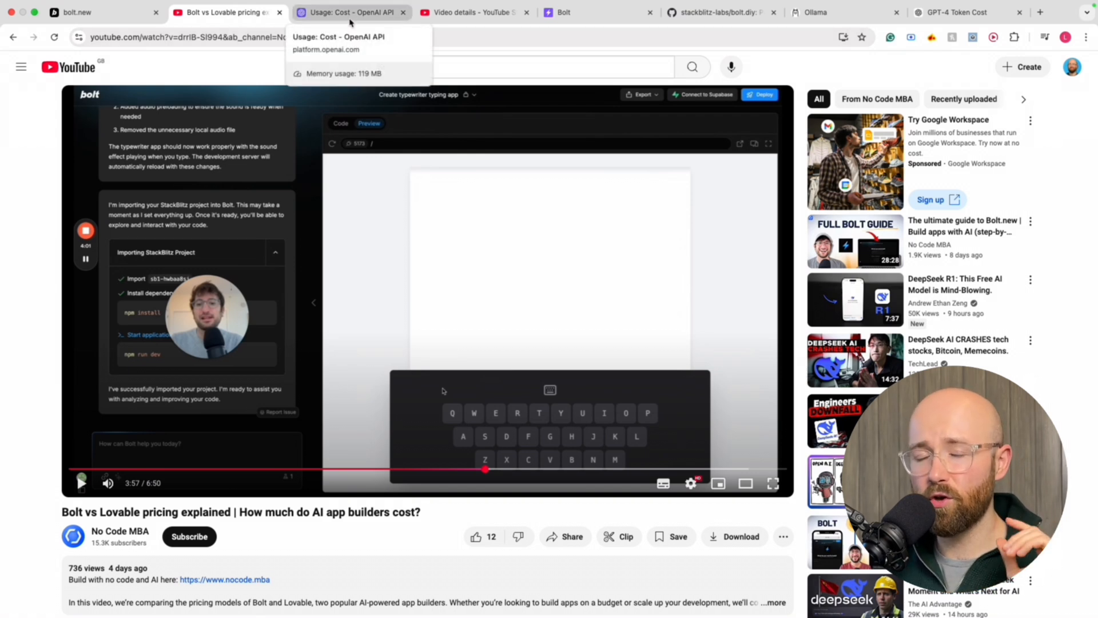
click(349, 21)
mouse_move(648, 247)
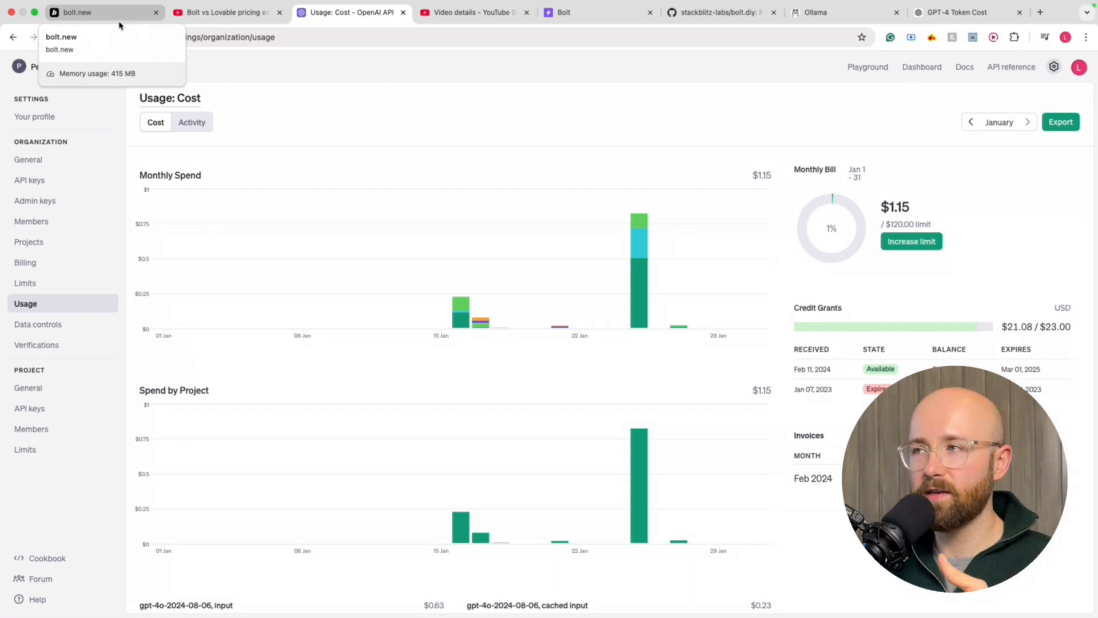
- View the AI web app video's details in YouTube Studio, and return to the local bolt.diy start page
click(489, 14)
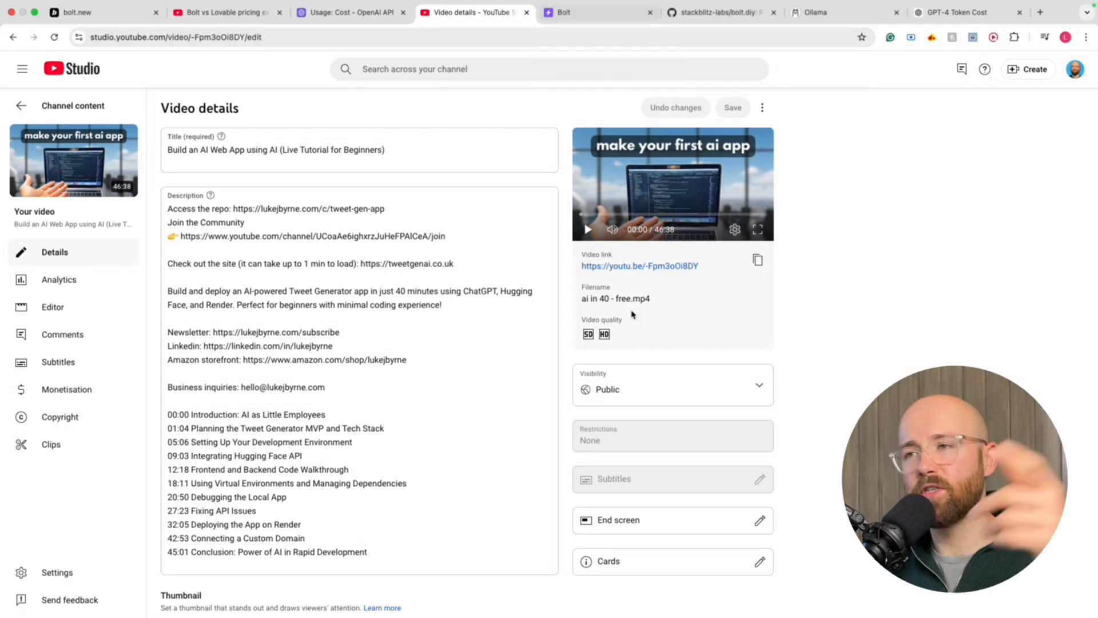
click(591, 15)
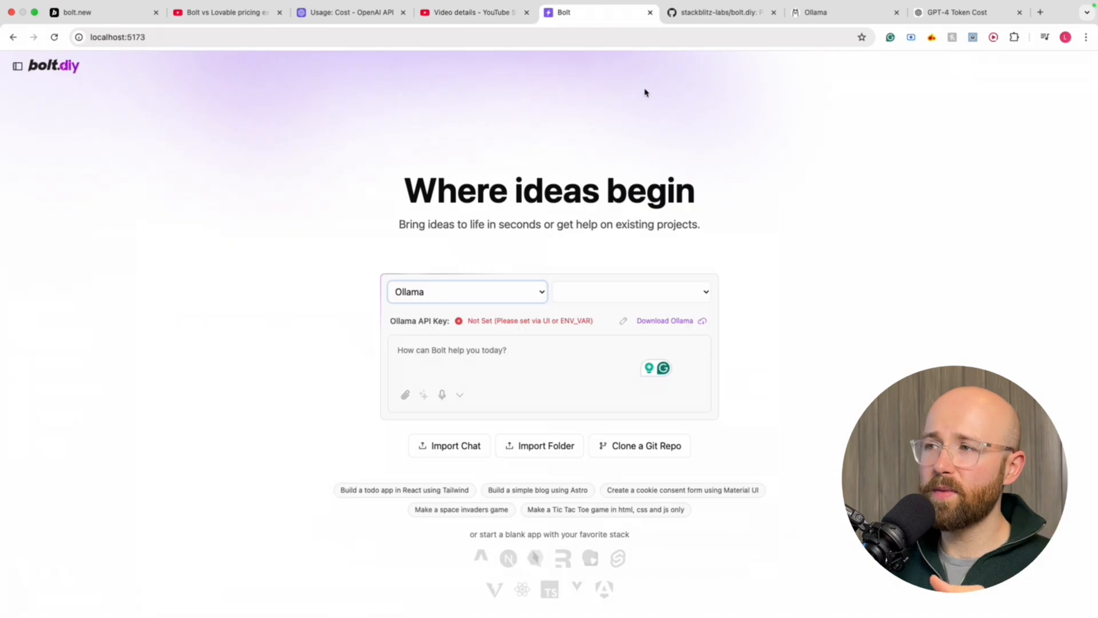
drag(444, 178, 732, 240)
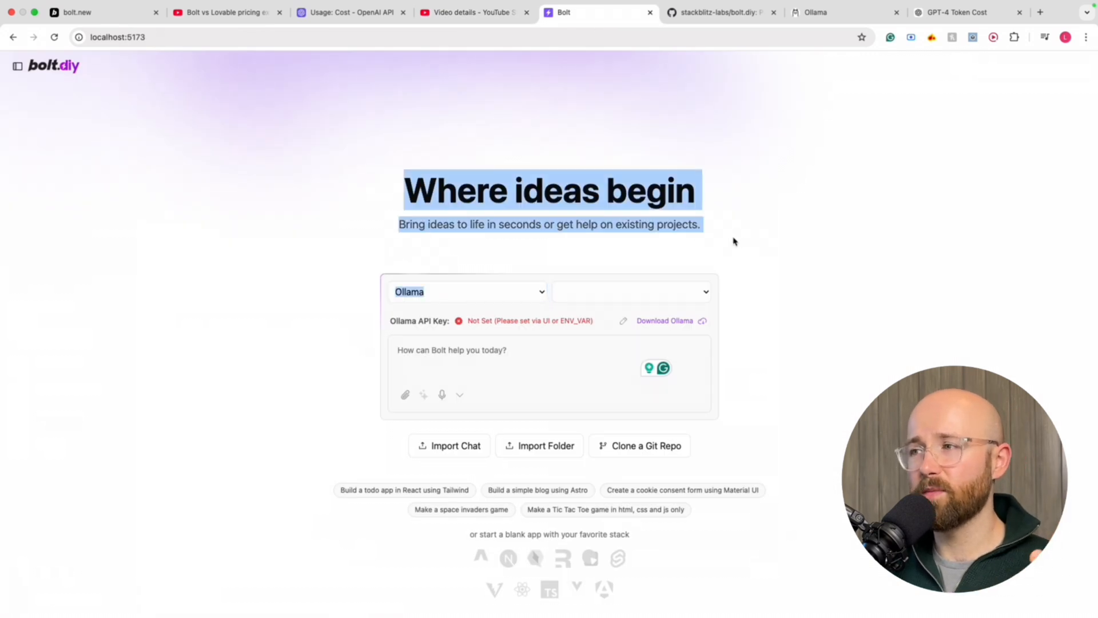
click(731, 239)
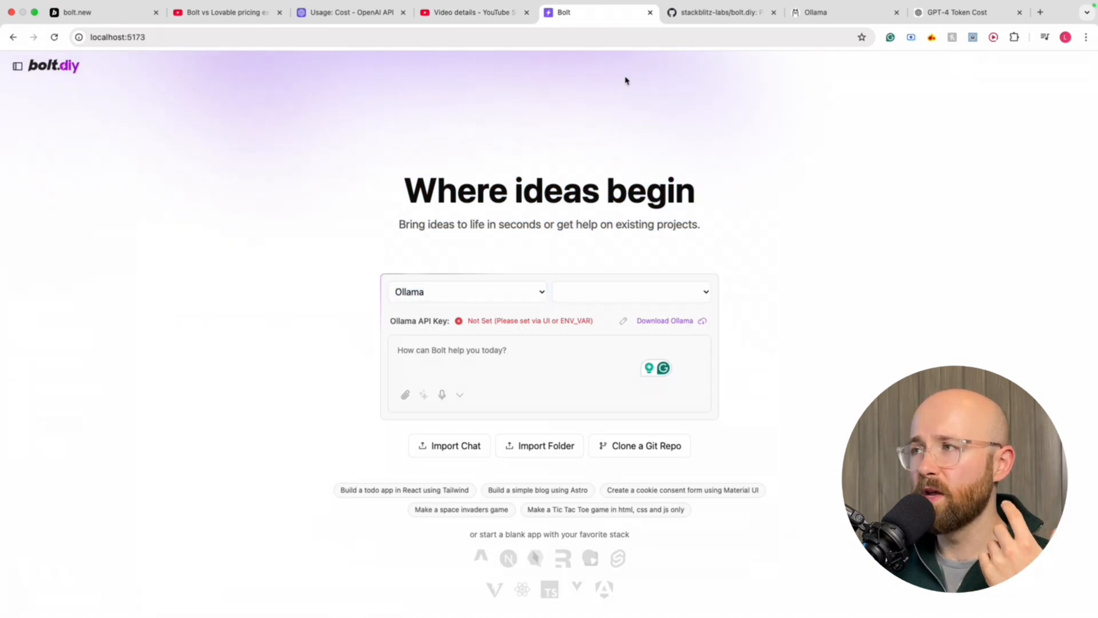
- Open the stackblitz-labs/bolt.diy repository on GitHub and look over its file list and the README introduction
click(720, 11)
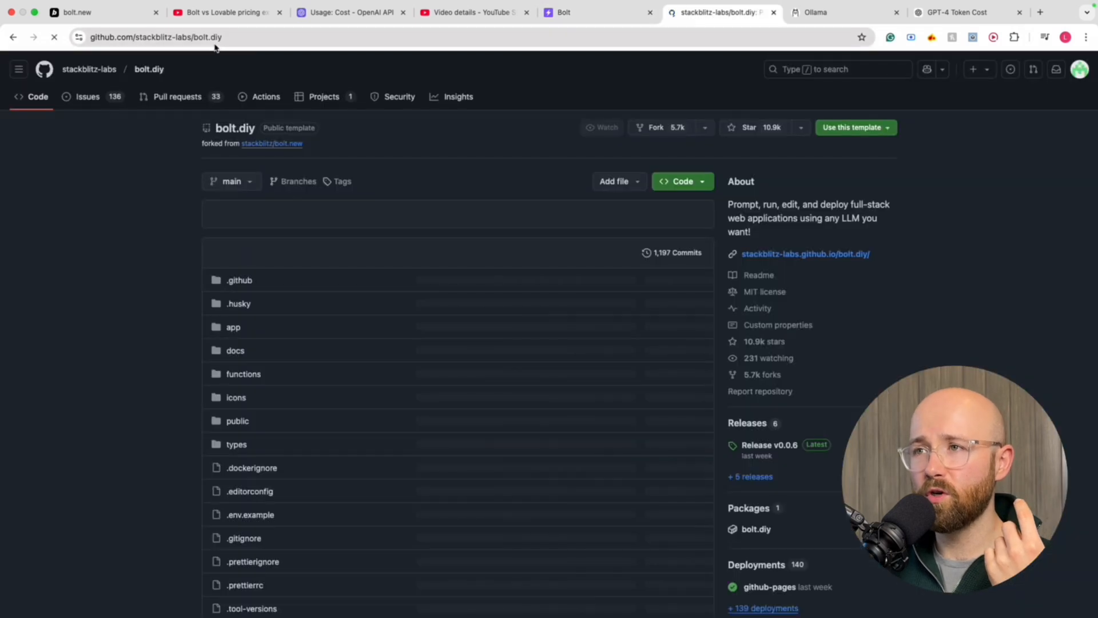
drag(220, 37, 90, 36)
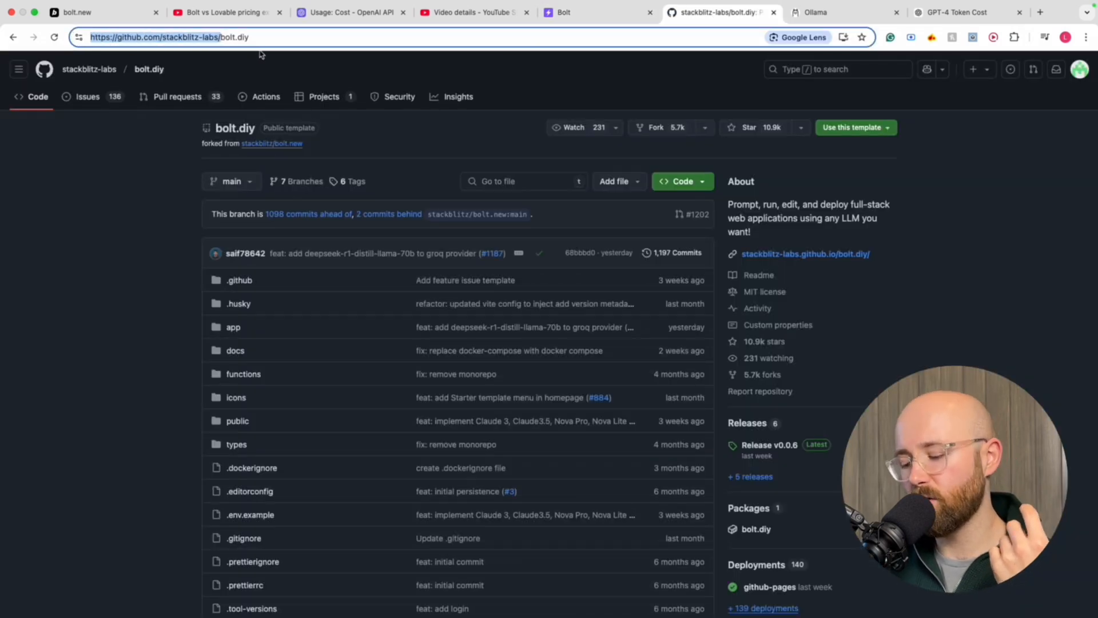
key(BackSpace)
key(Return)
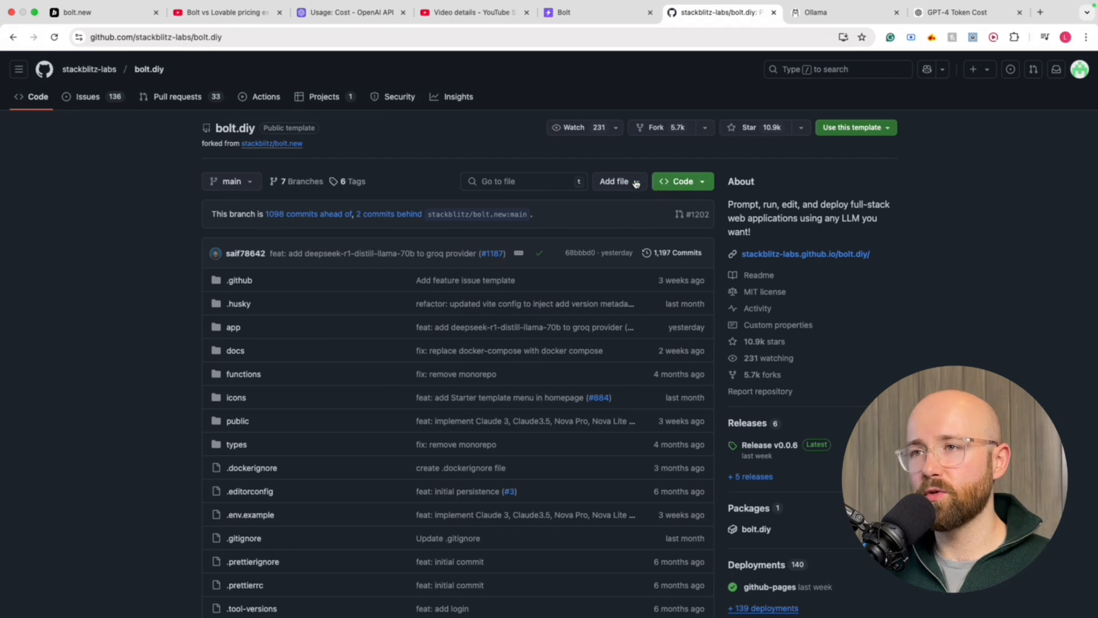
scroll(581, 291, down, 3)
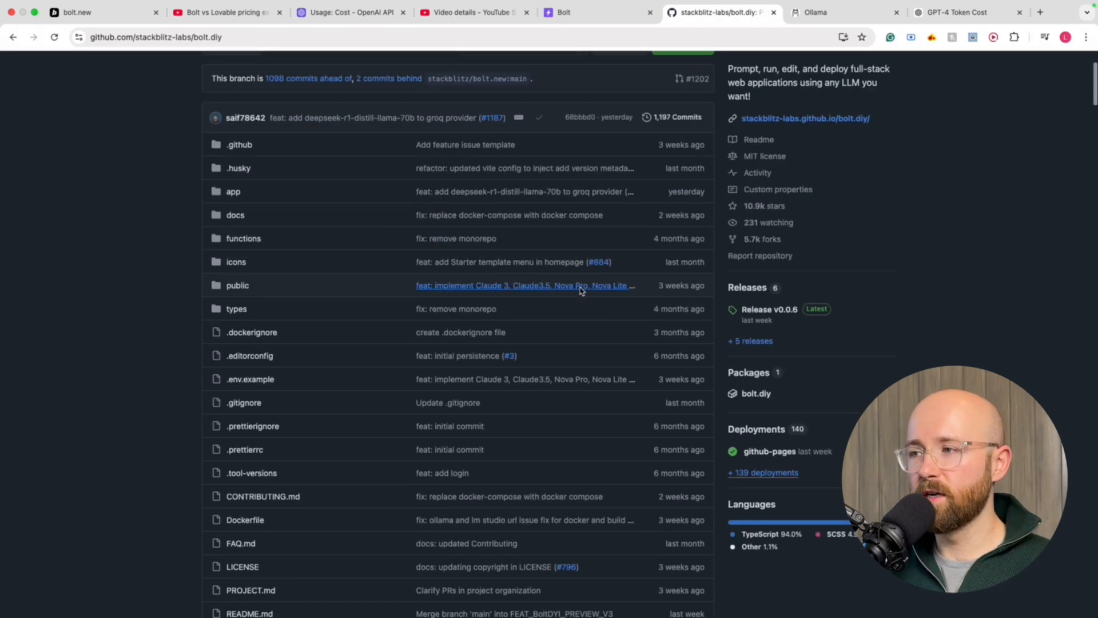
scroll(581, 291, down, 20)
scroll(417, 176, up, 7)
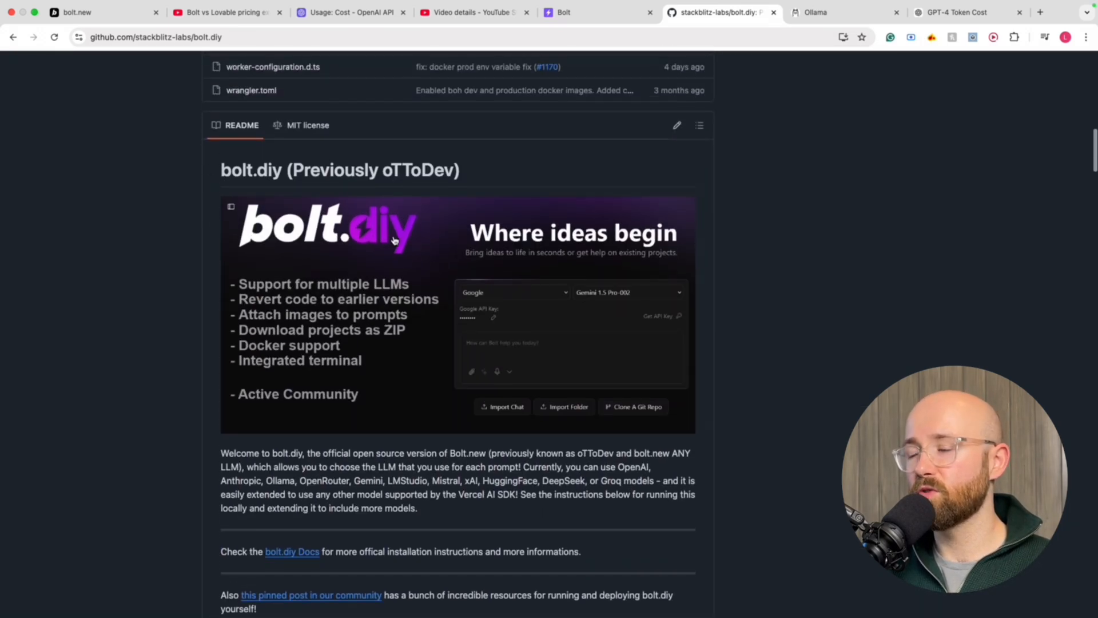
scroll(393, 240, up, 18)
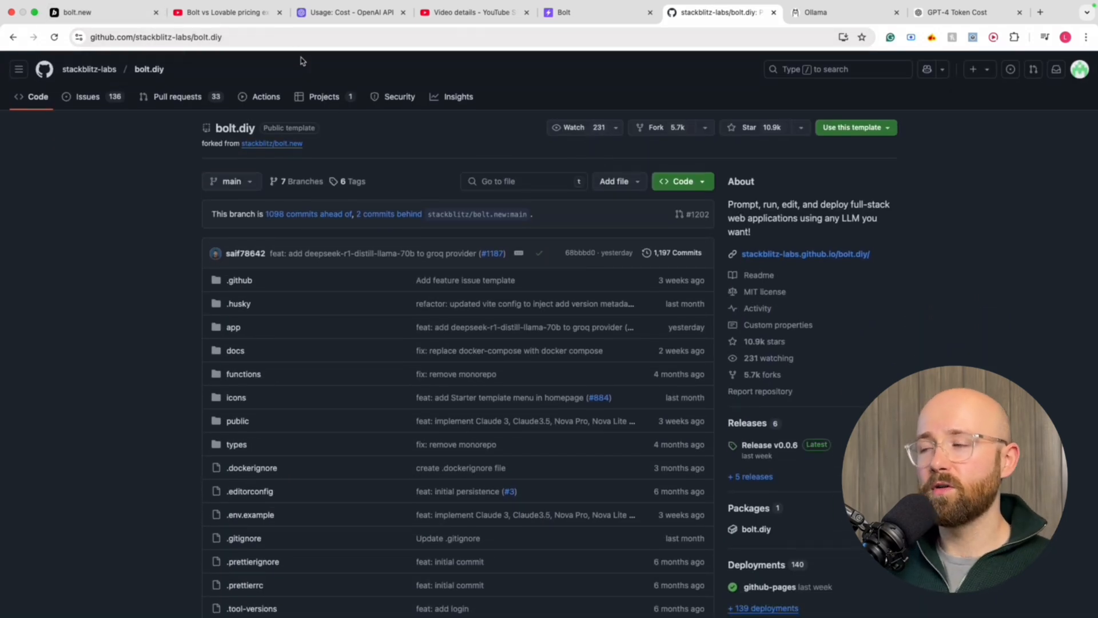
- Copy the bolt.diy repository's HTTPS clone URL, and open a new terminal in the dev-environment project in Visual Studio Code
click(668, 181)
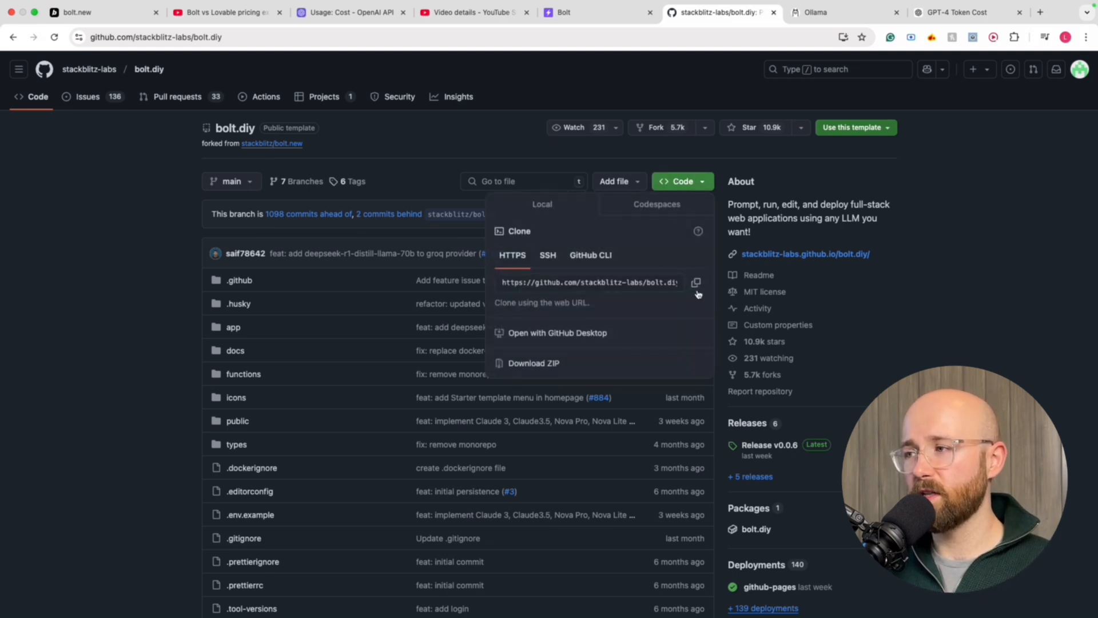
key(ctrl+Left)
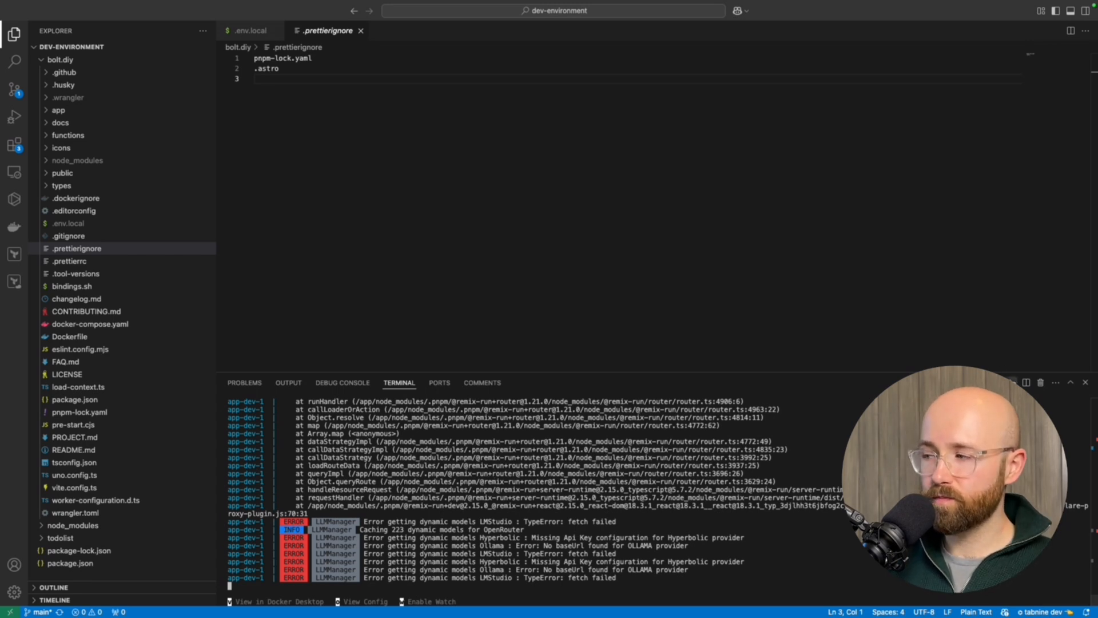
click(1012, 382)
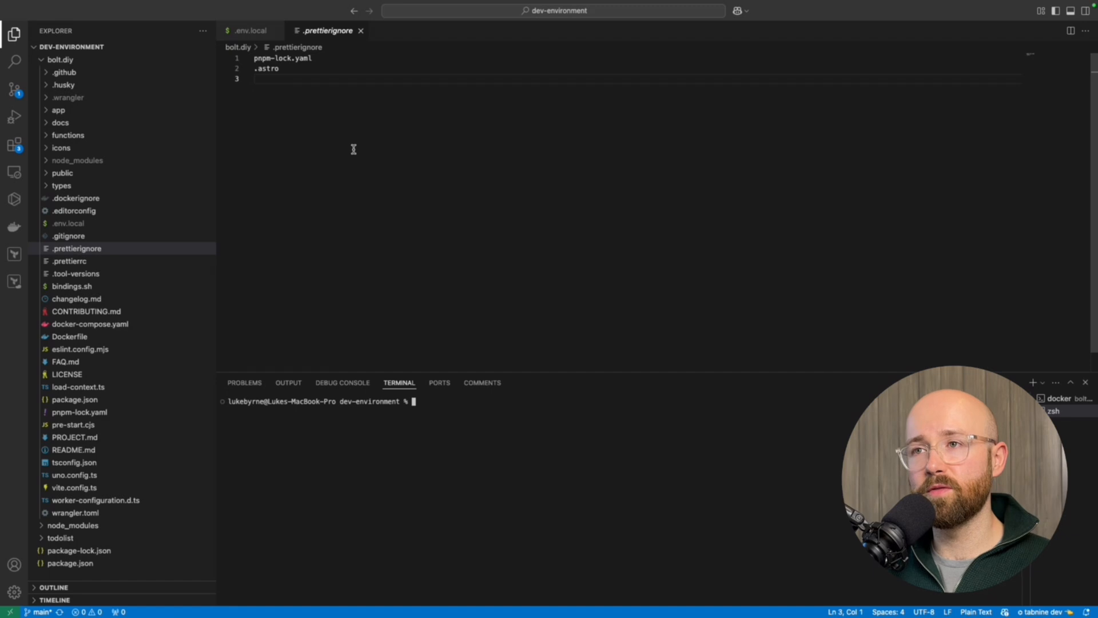
mouse_move(544, 6)
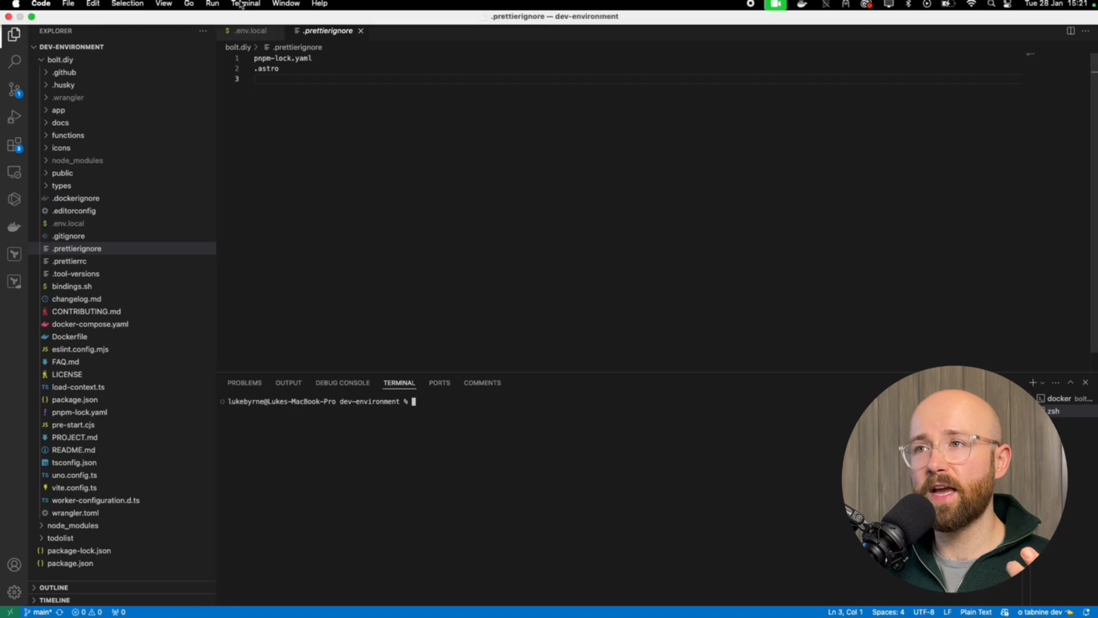
click(43, 10)
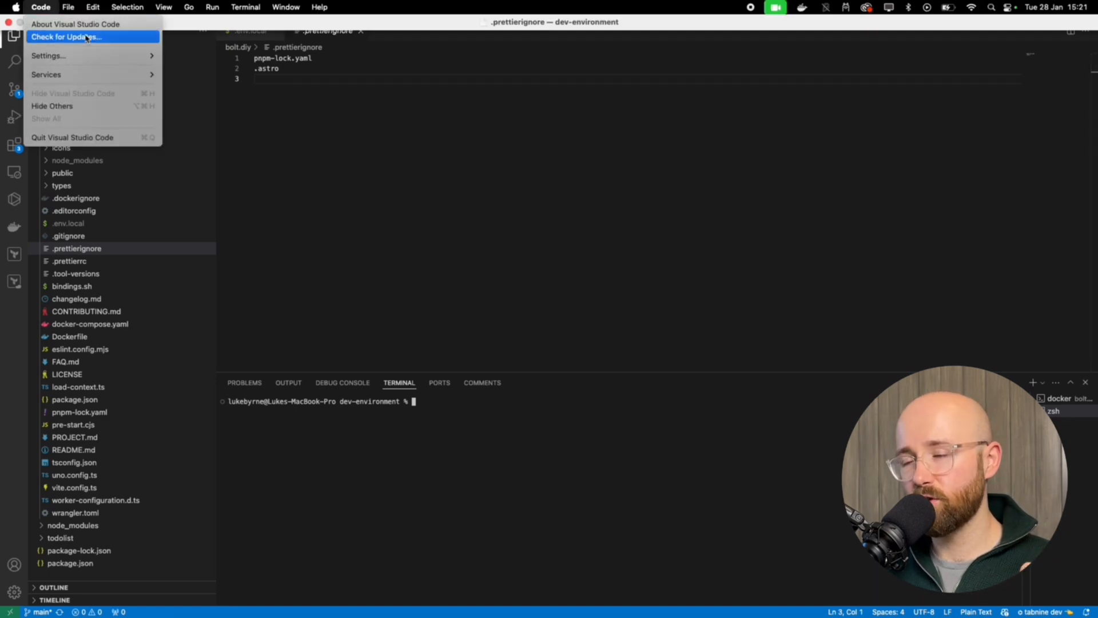
click(461, 446)
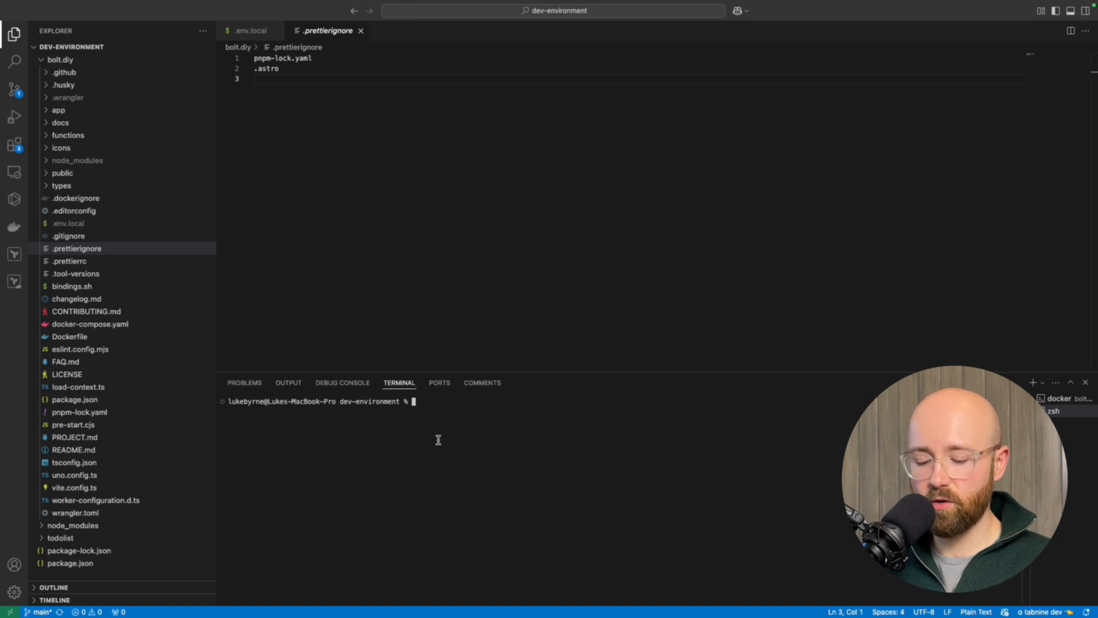
text(git clon)
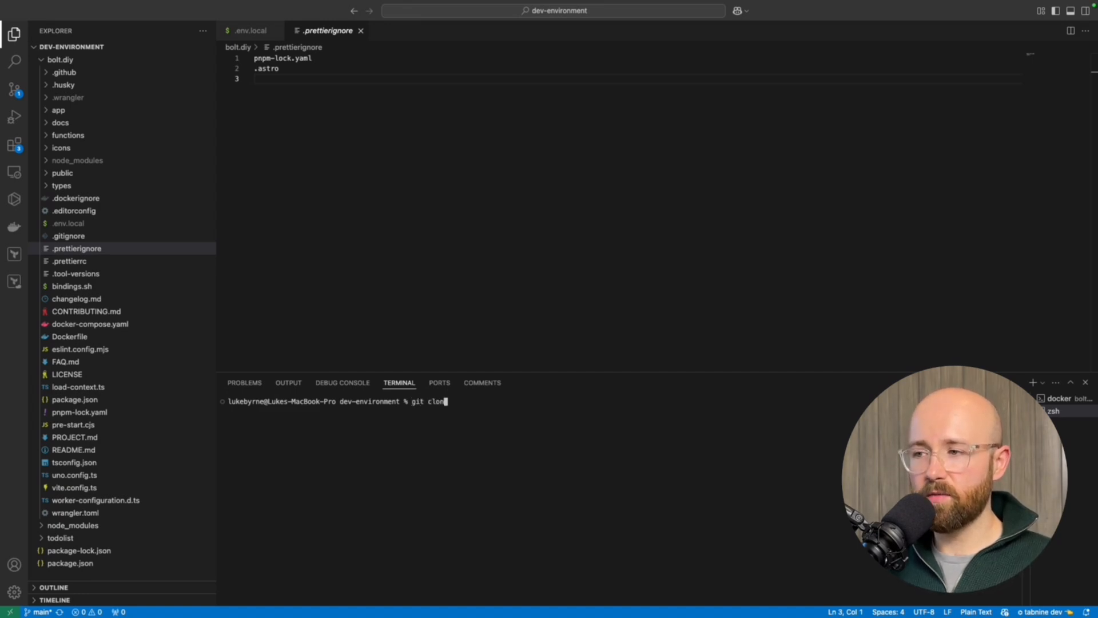
text(e)
text(https://github.com/stackblitz-labs/bolt.diy.git)
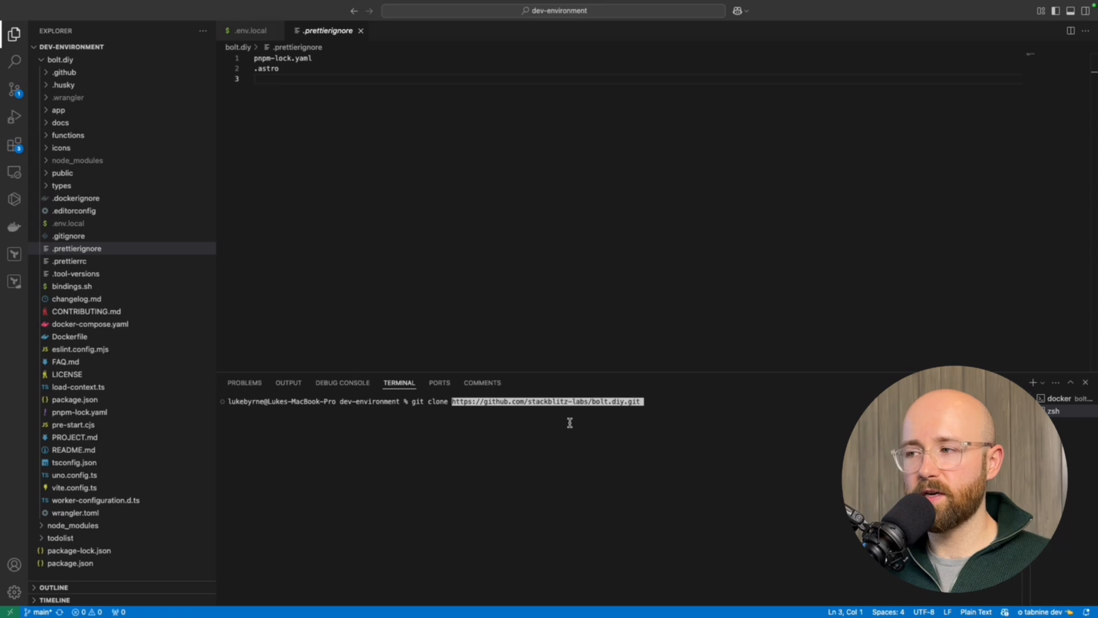
key(ctrl+u)
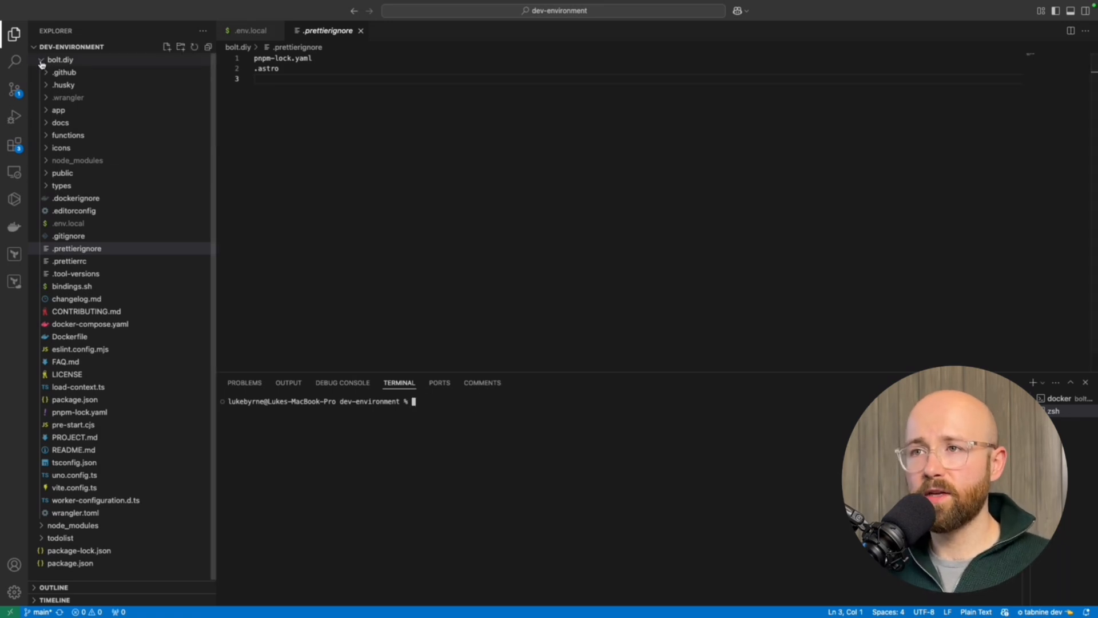
- Collapse the already cloned bolt.diy folder in the file tree, and expand it again to view its contents
click(60, 61)
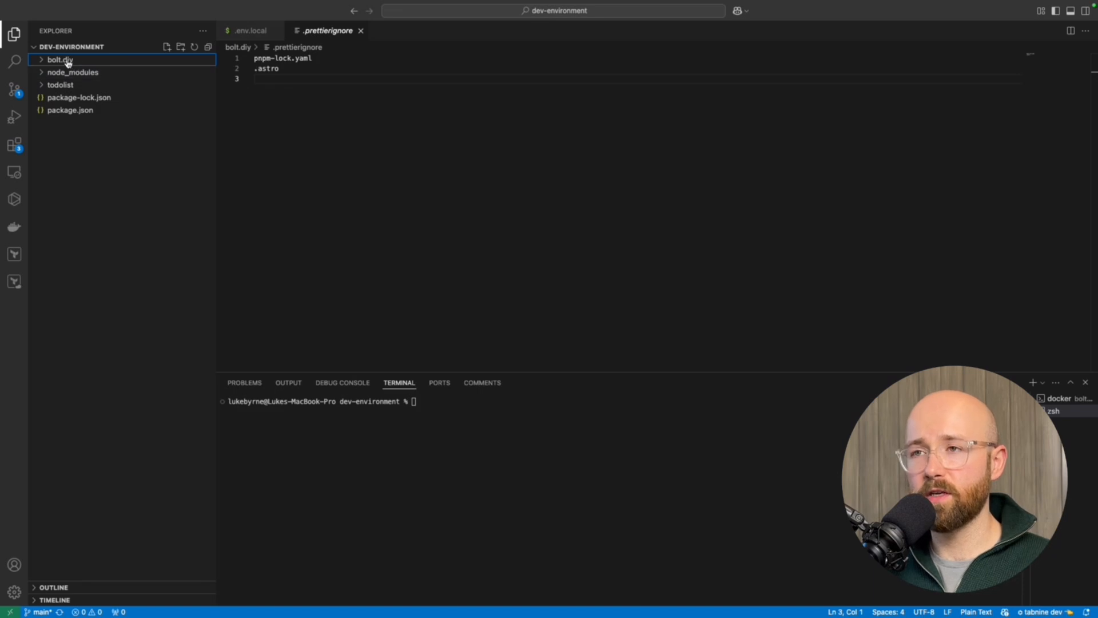
click(46, 60)
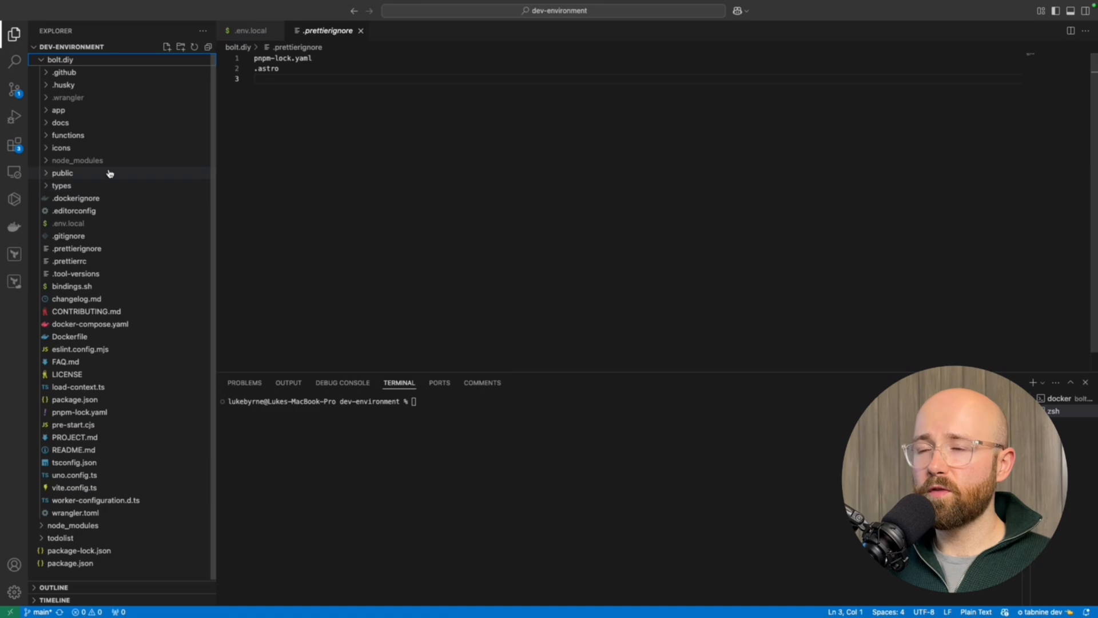
- Switch to the browser and find the Node.js prerequisite and Running the Application instructions in the bolt.diy README
key(ctrl+Right)
scroll(641, 354, down, 15)
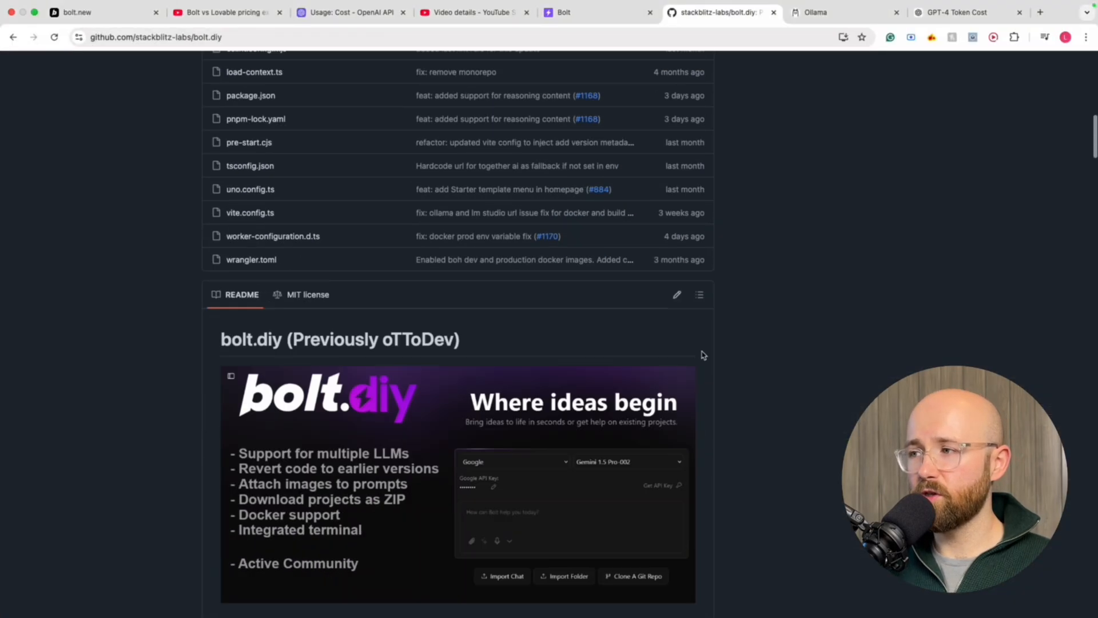
scroll(641, 358, down, 20)
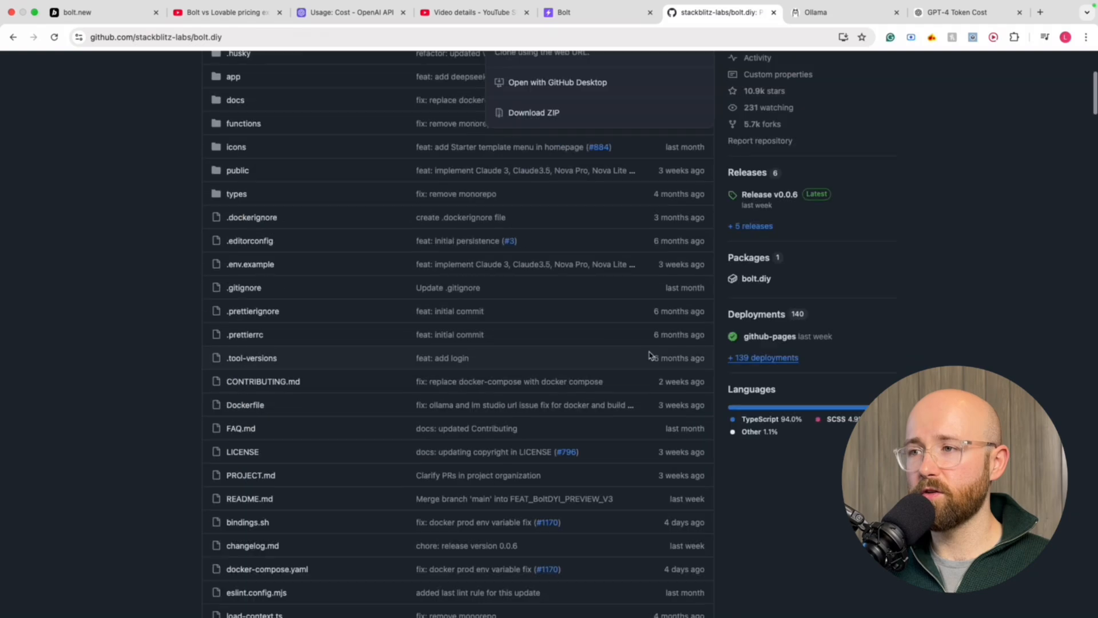
scroll(650, 355, down, 10)
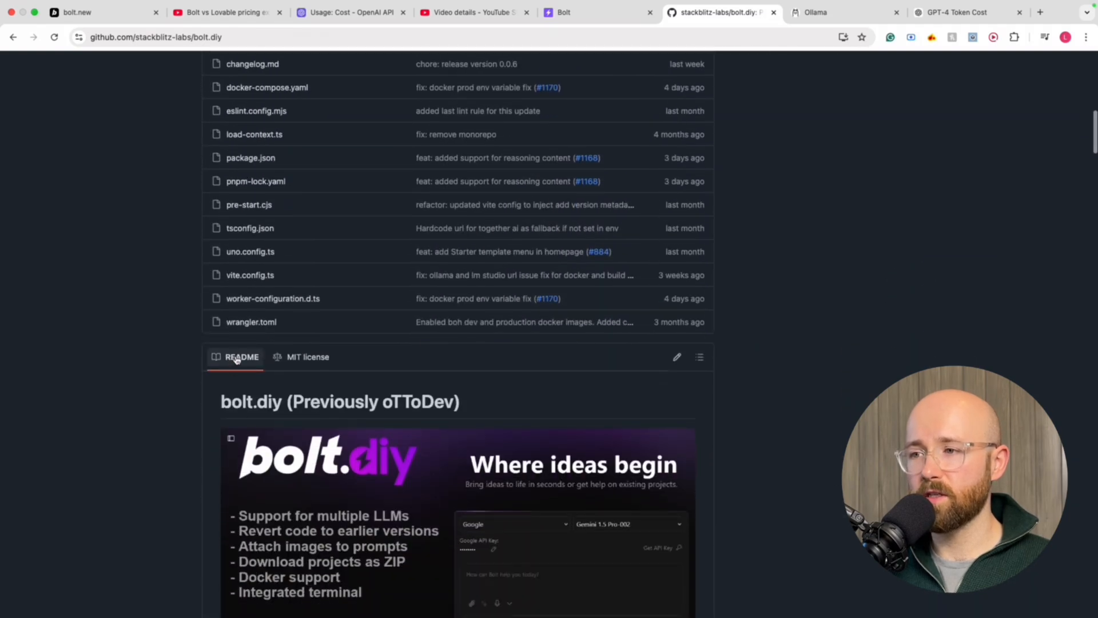
scroll(380, 424, down, 15)
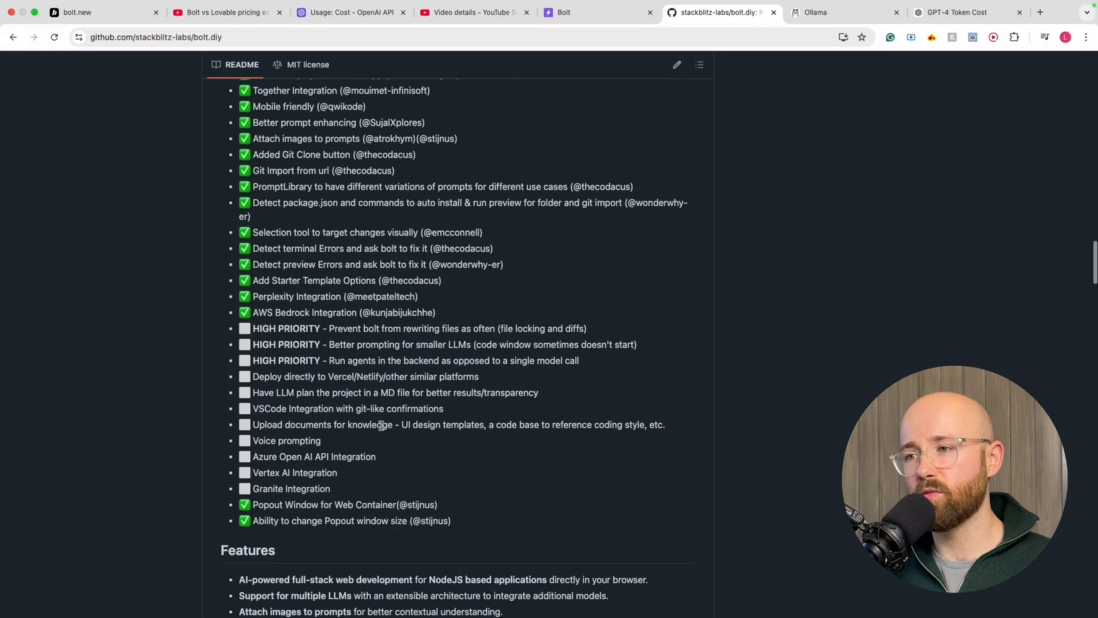
scroll(381, 425, down, 15)
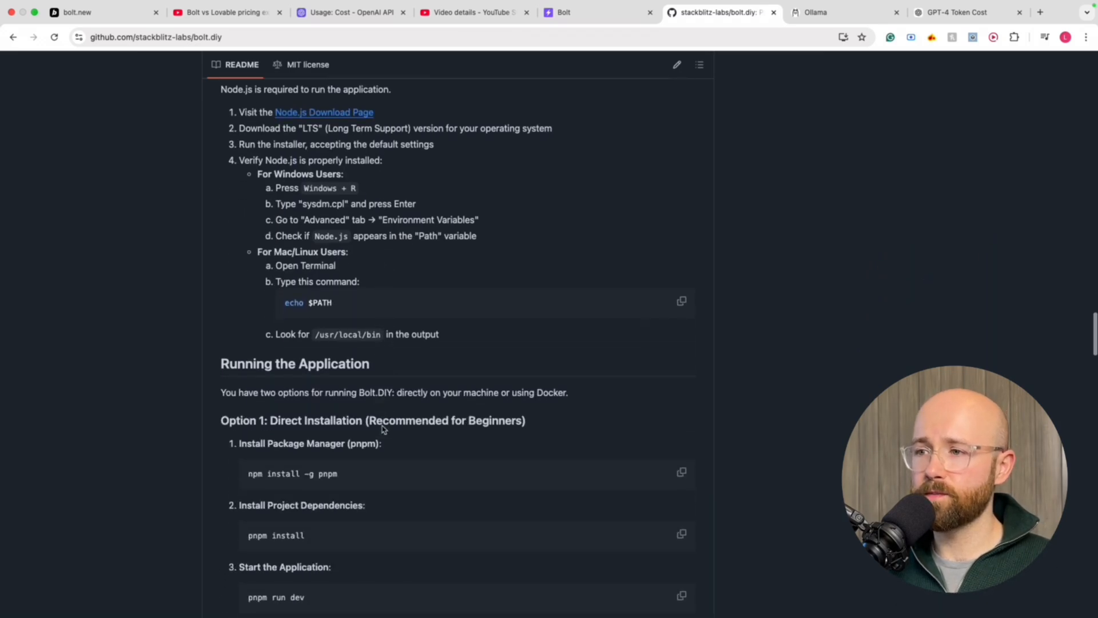
scroll(382, 426, down, 3)
click(357, 201)
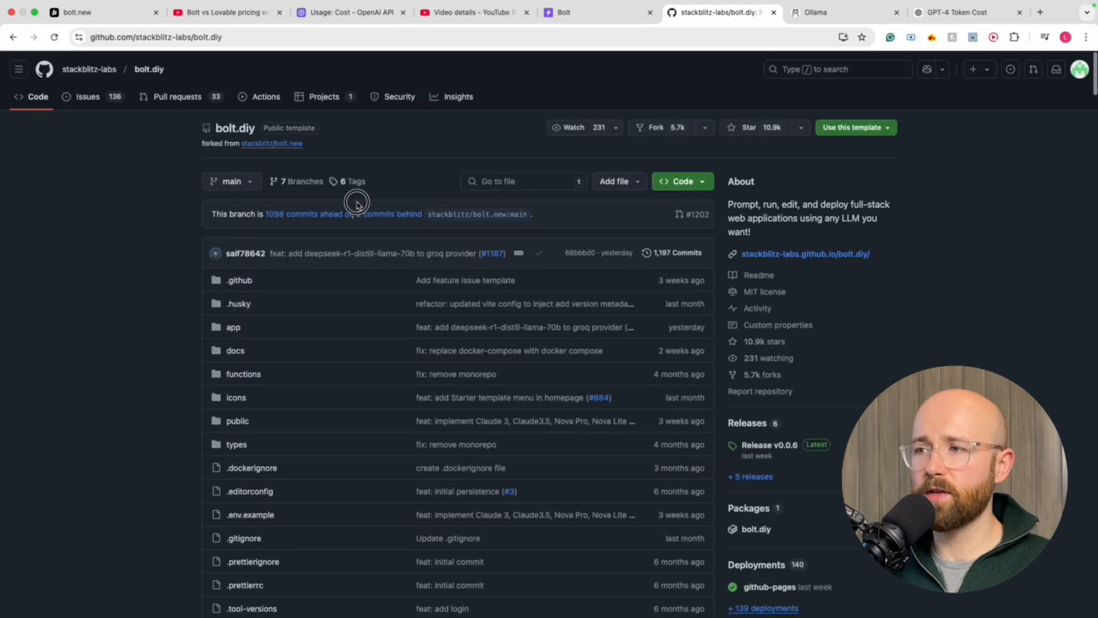
scroll(393, 314, down, 20)
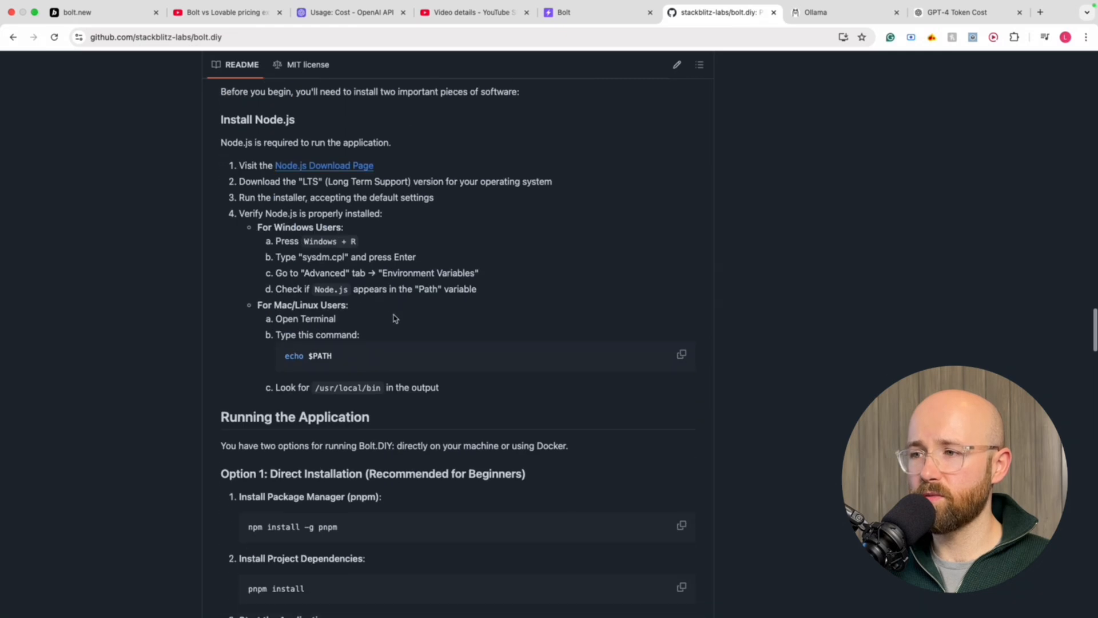
scroll(393, 318, down, 8)
scroll(395, 313, up, 9)
scroll(394, 314, down, 3)
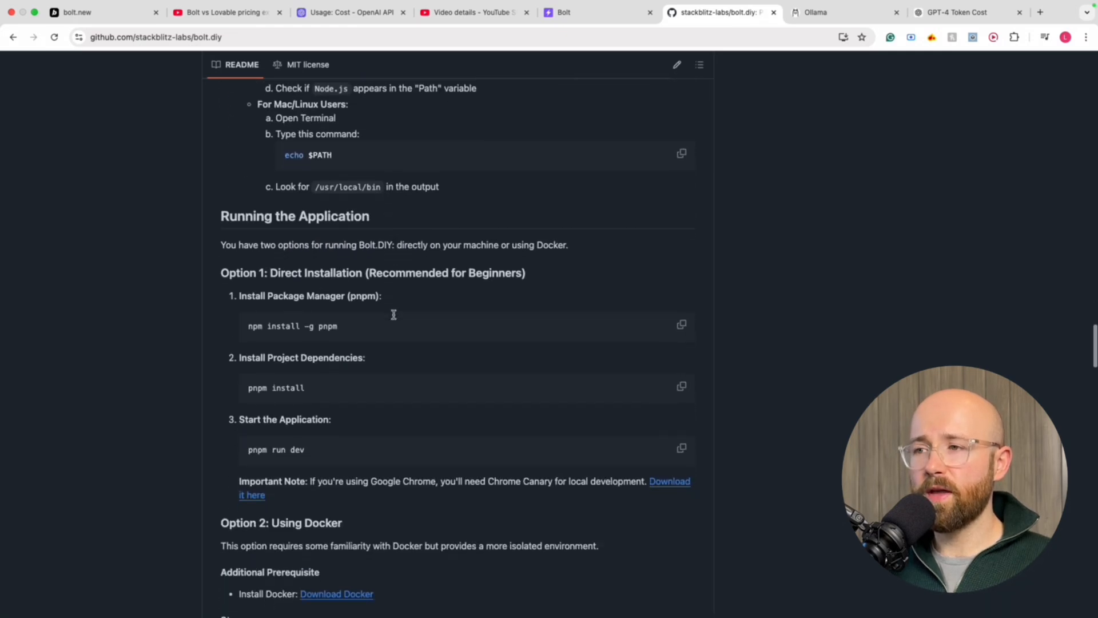
scroll(393, 314, down, 1)
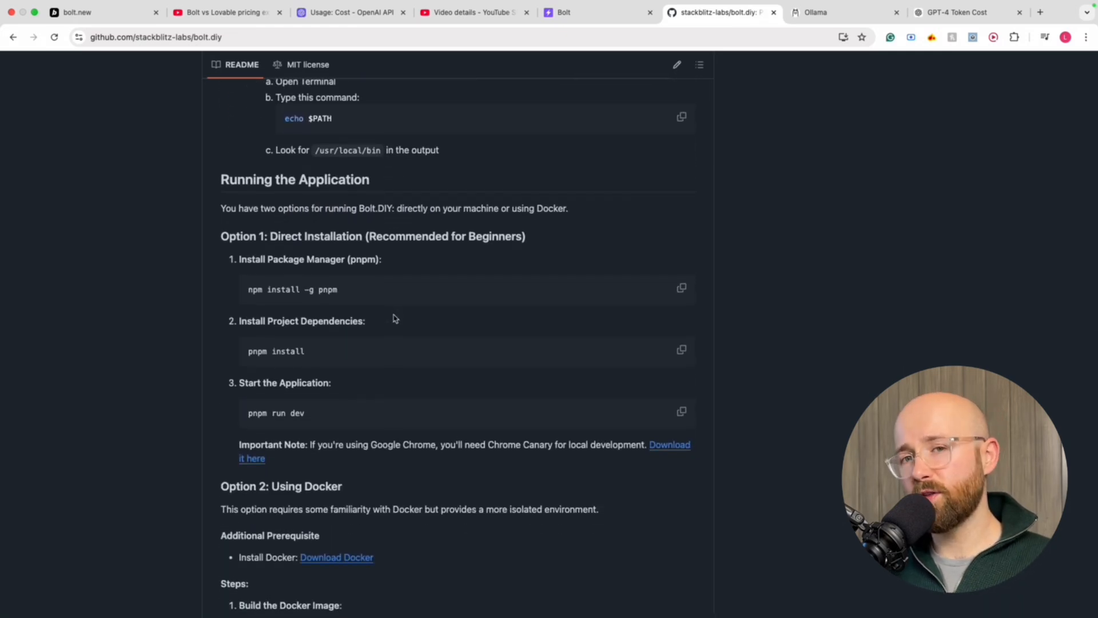
scroll(380, 313, down, 1)
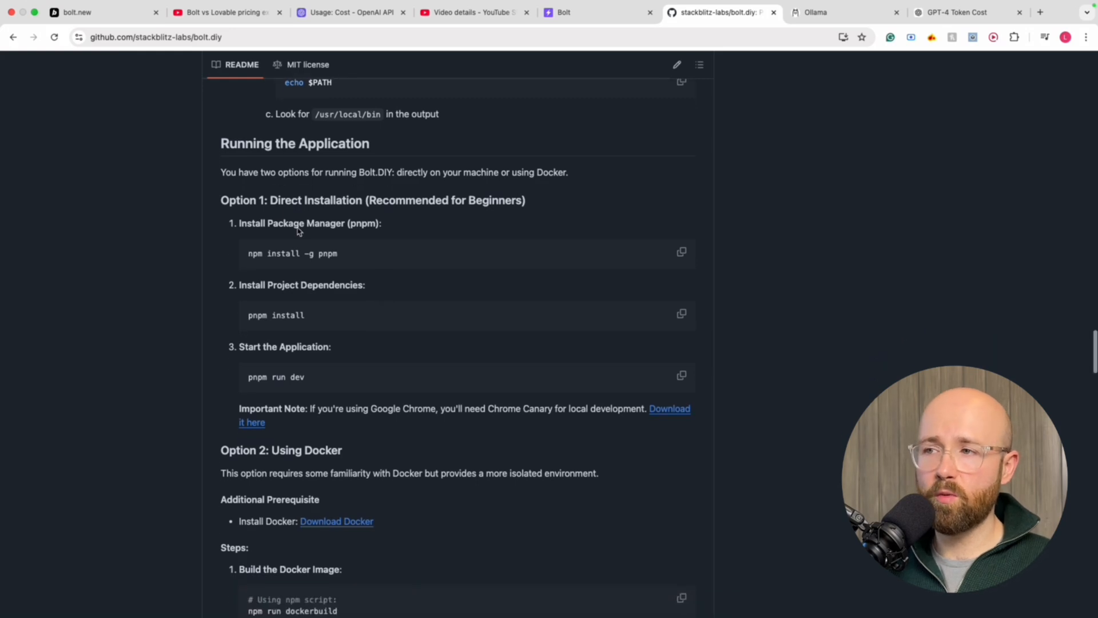
- Go through Option 1: Direct Installation, highlighting the pnpm package manager install, the project dependencies step and the pnpm run dev command
drag(268, 200, 530, 198)
click(530, 199)
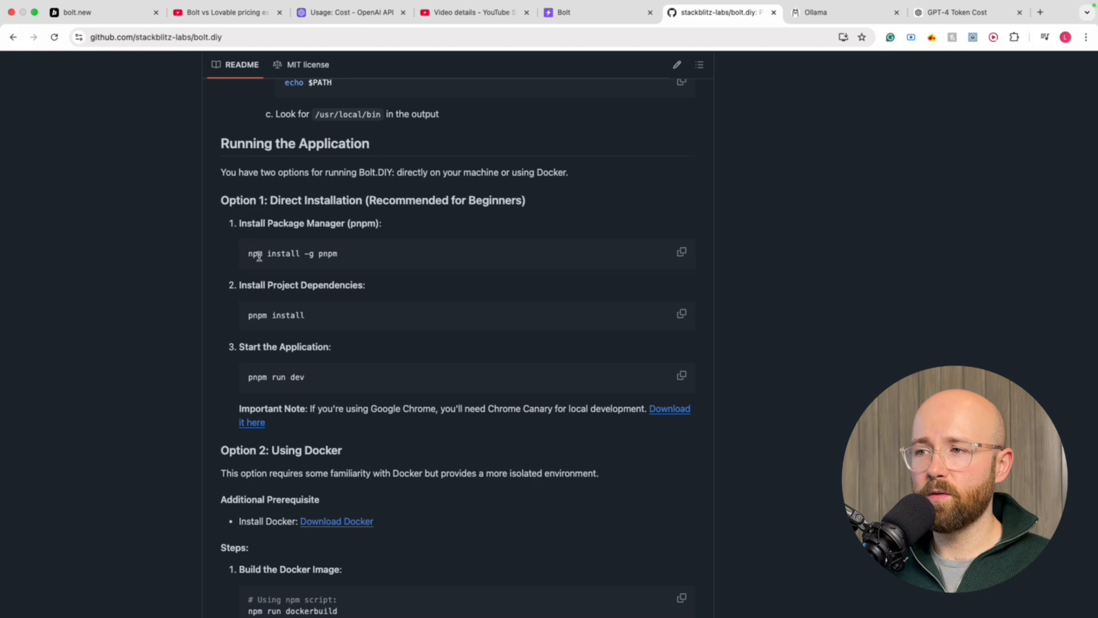
double_click(352, 225)
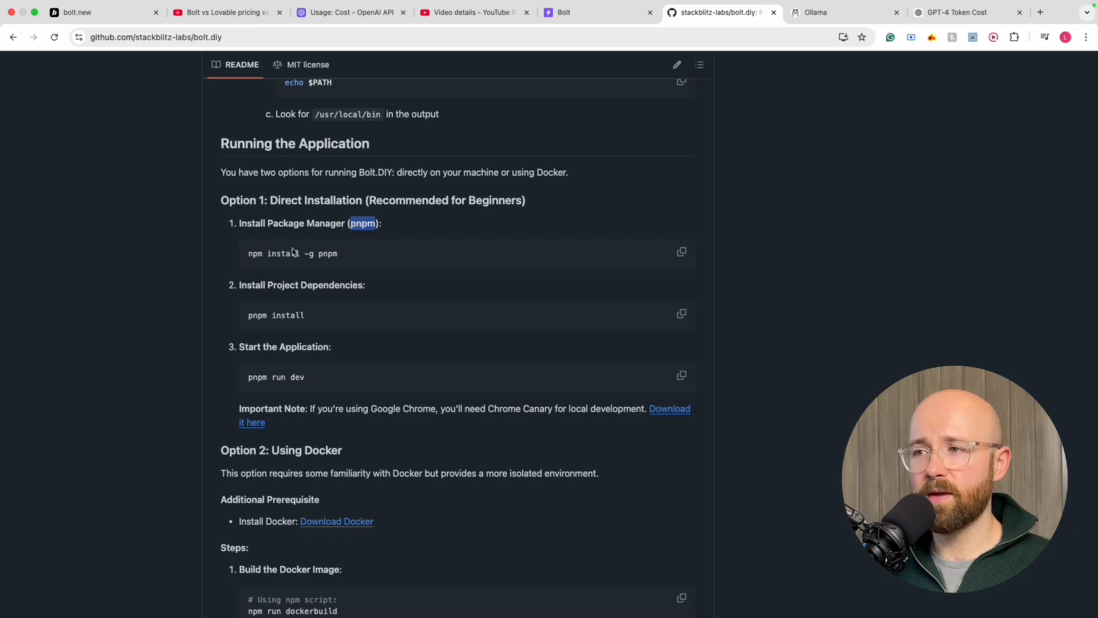
click(250, 256)
triple_click(253, 255)
drag(261, 256, 257, 293)
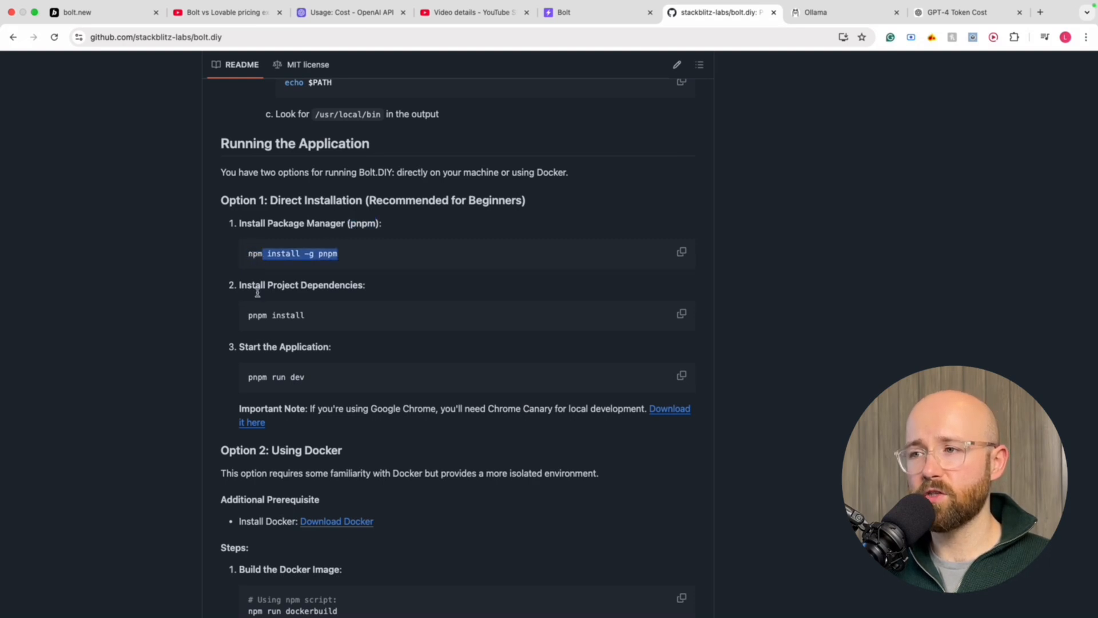
click(276, 317)
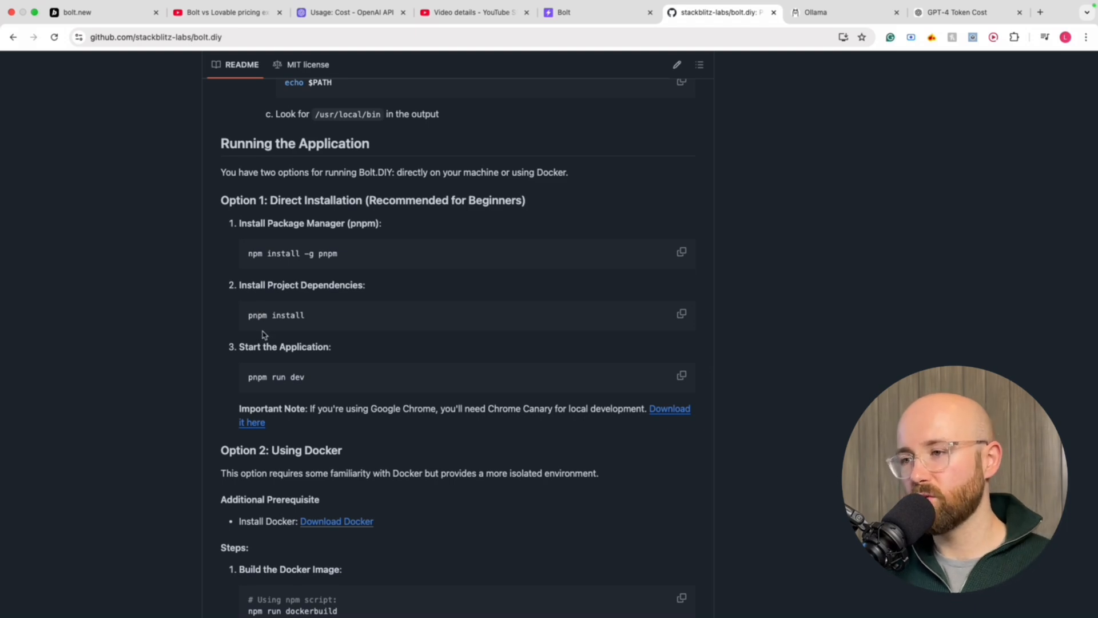
drag(305, 377, 249, 376)
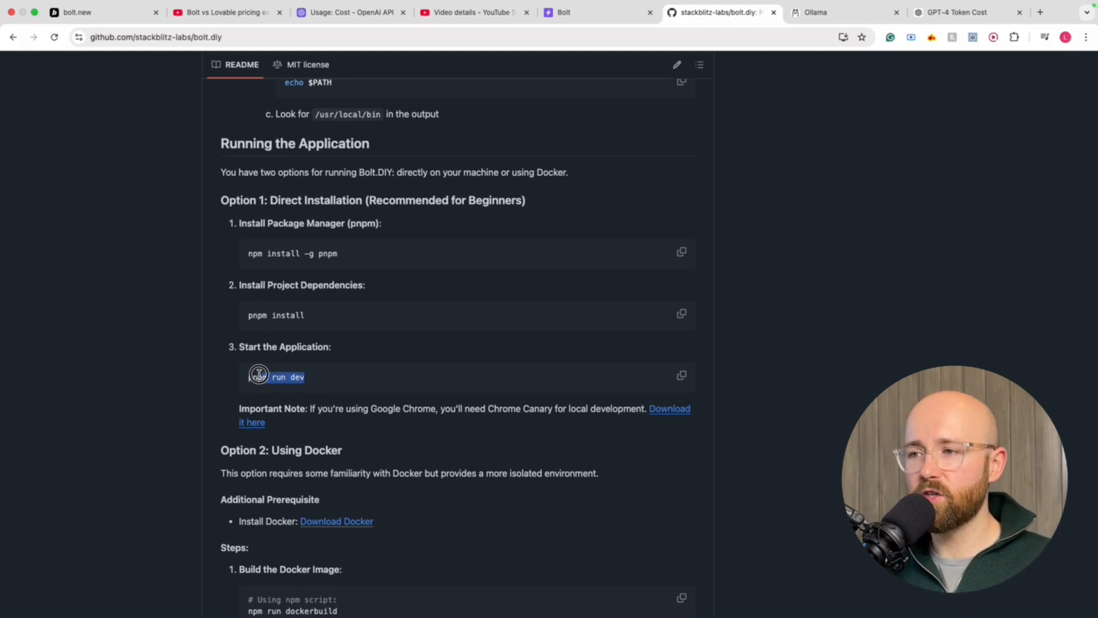
click(271, 377)
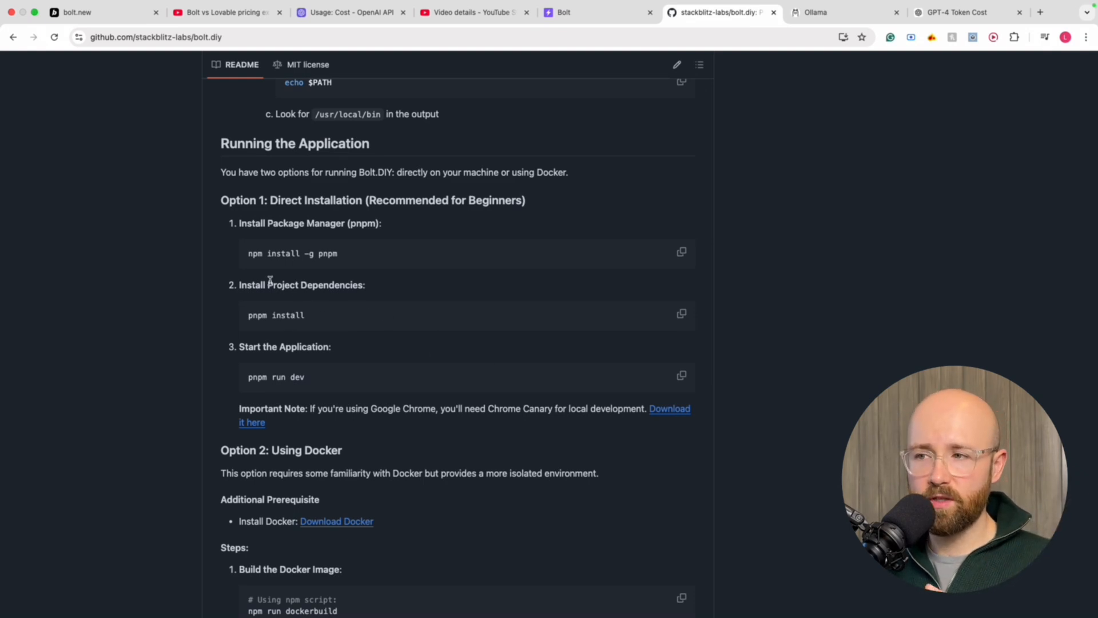
drag(262, 284, 362, 283)
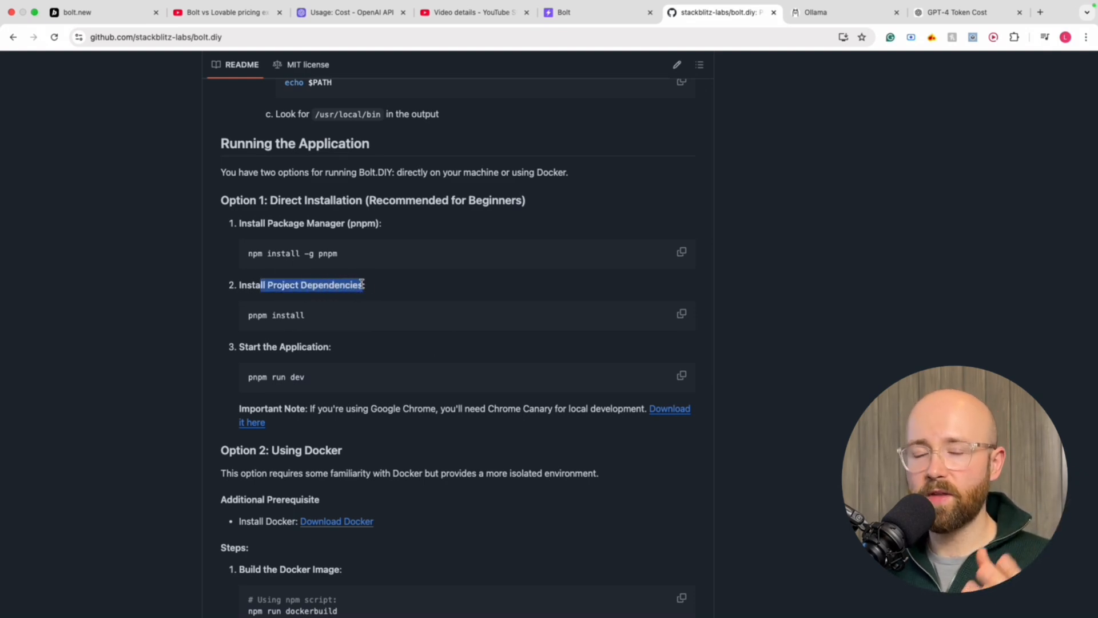
click(361, 282)
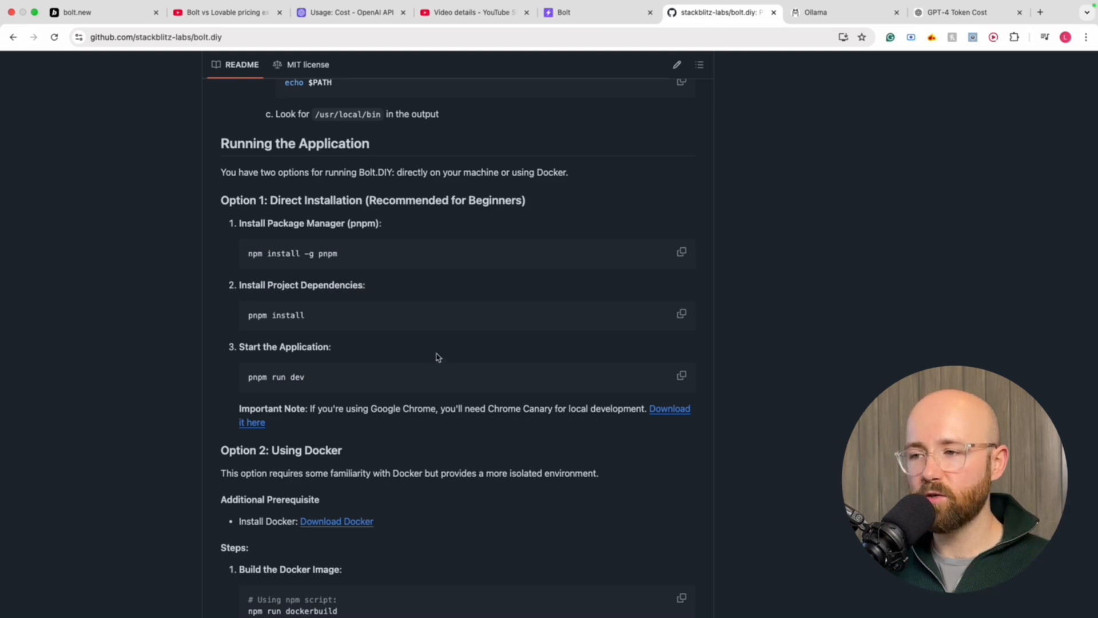
- Read the Option 2: Using Docker section of the README, highlighting the "more isolated environment" phrase
scroll(435, 357, down, 3)
double_click(322, 372)
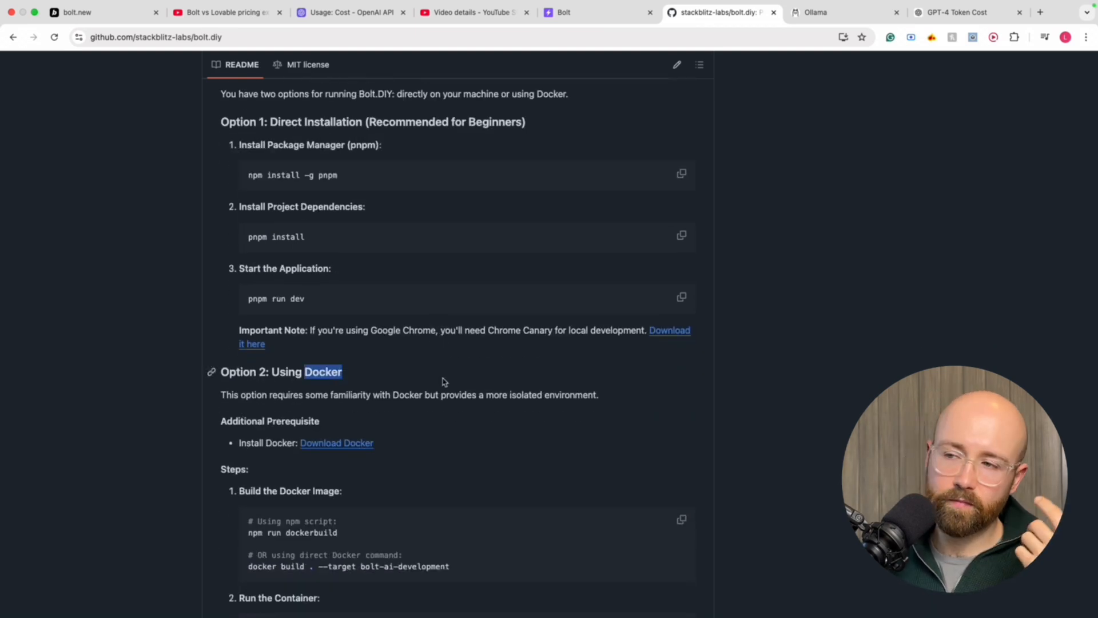
scroll(445, 382, down, 4)
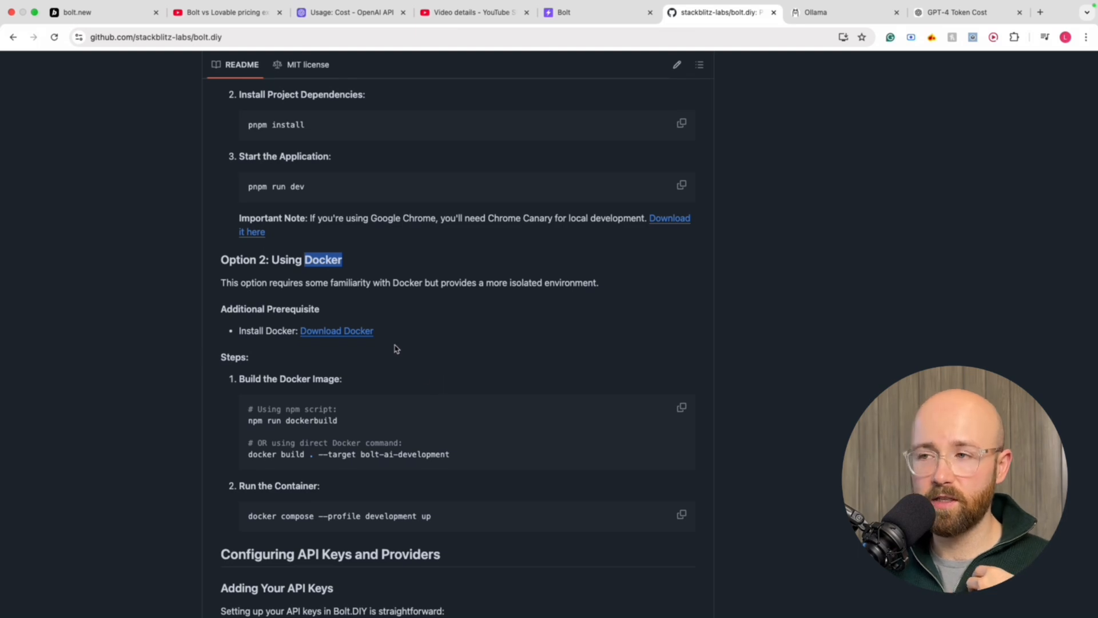
scroll(291, 259, down, 2)
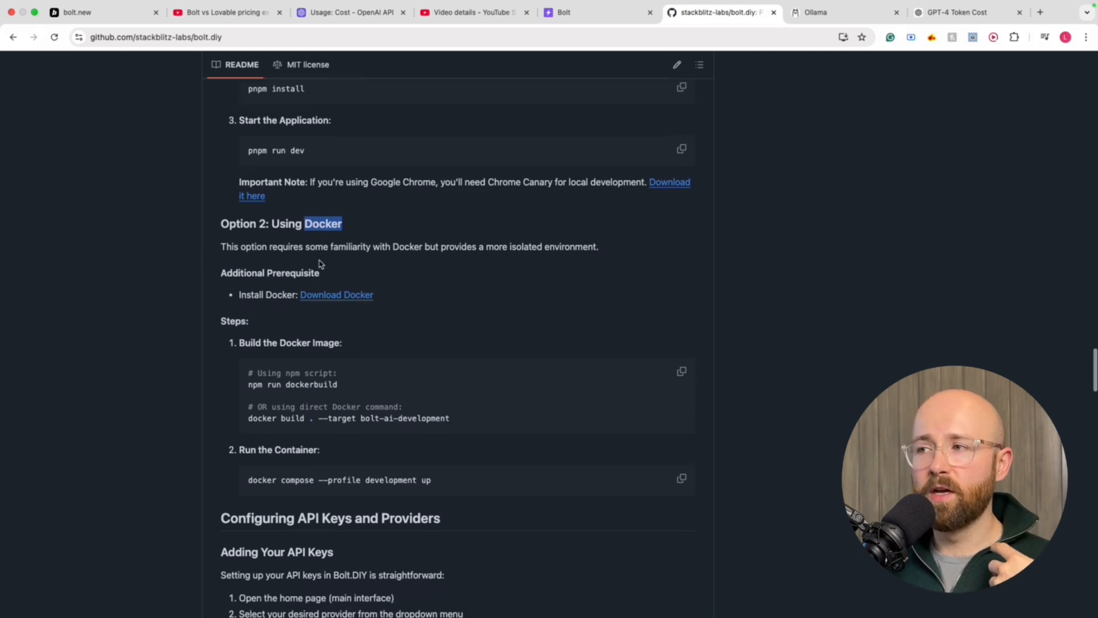
click(373, 251)
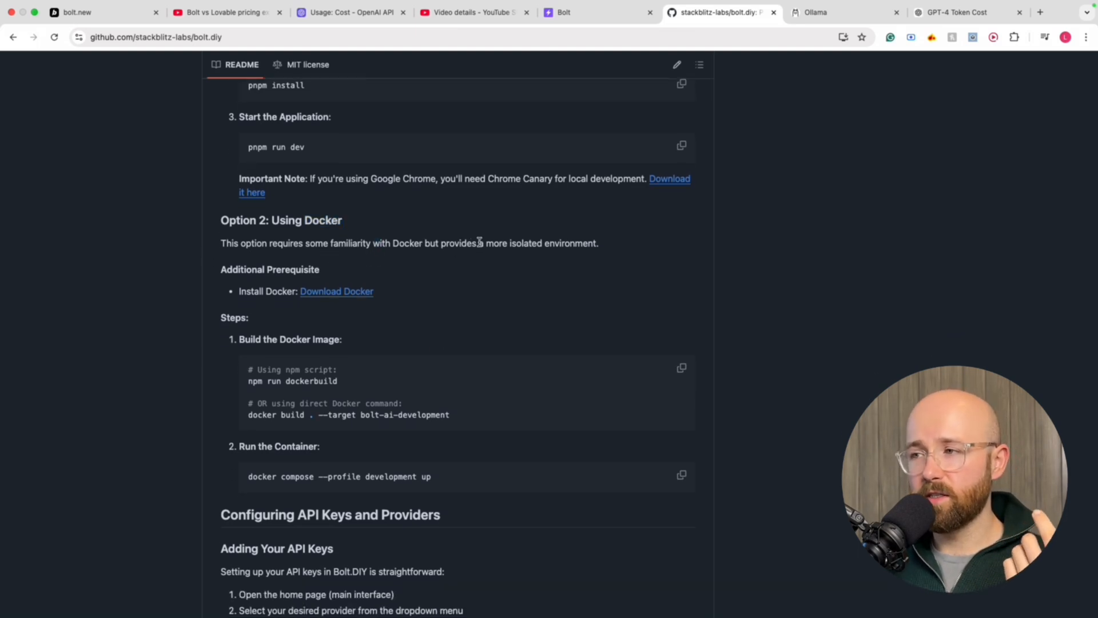
drag(483, 242, 594, 242)
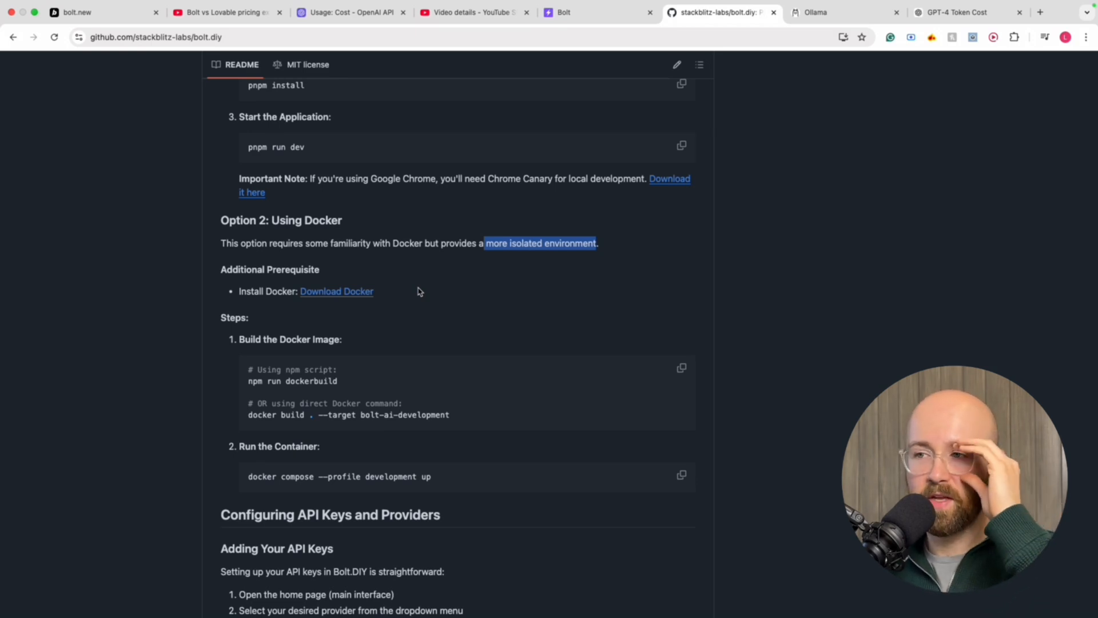
scroll(421, 291, up, 3)
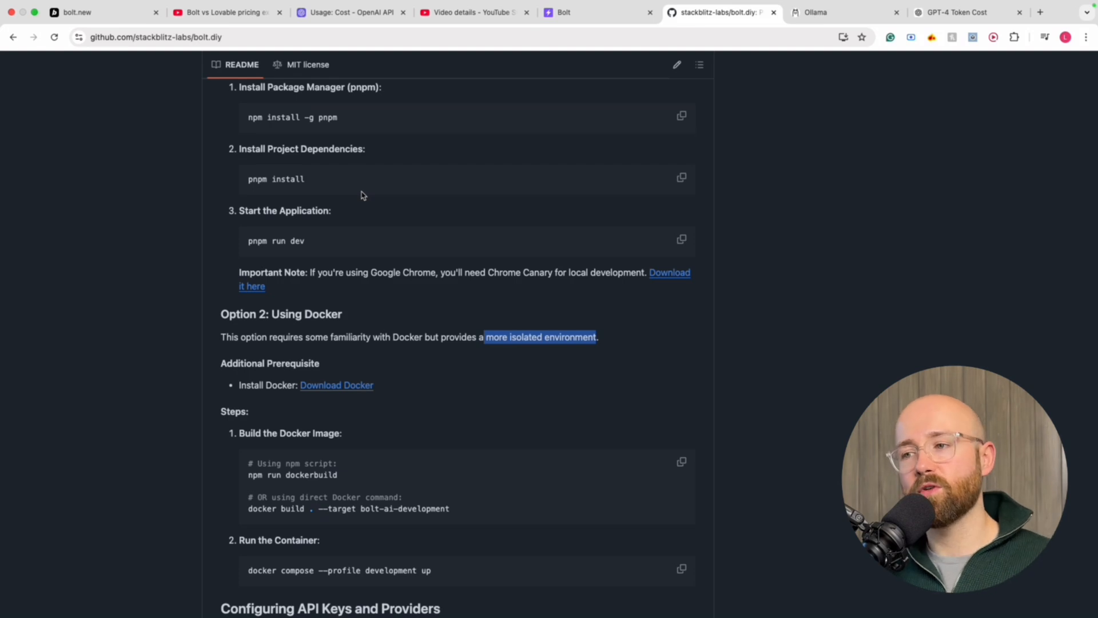
scroll(355, 250, down, 3)
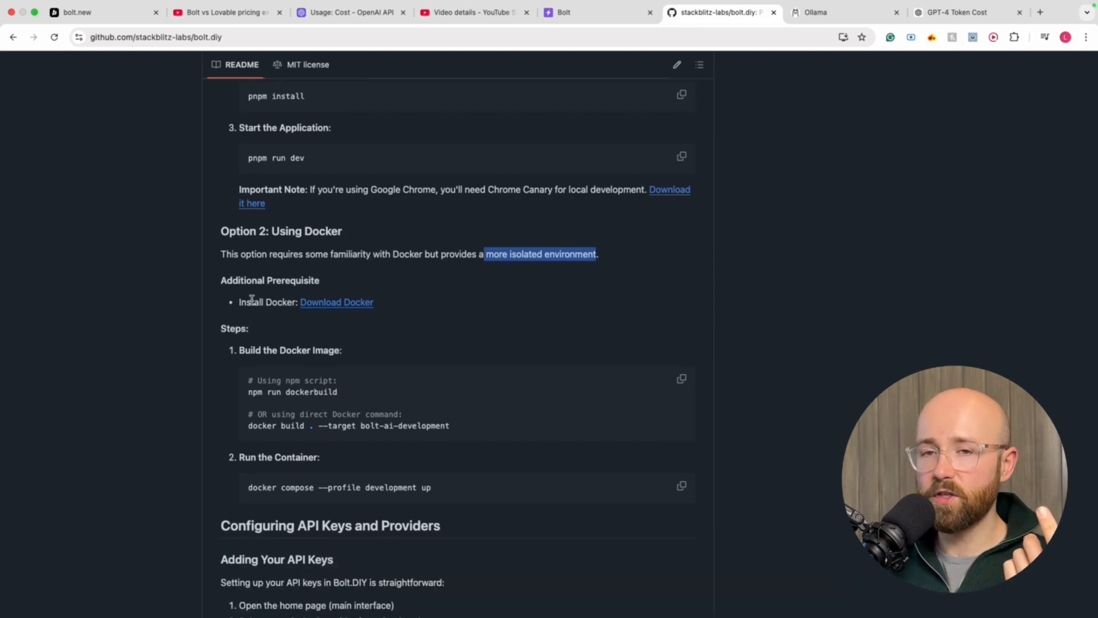
- Follow the README's Download Docker link, reopen the README in a separate tab, and look over the Docker Desktop download page
click(327, 305)
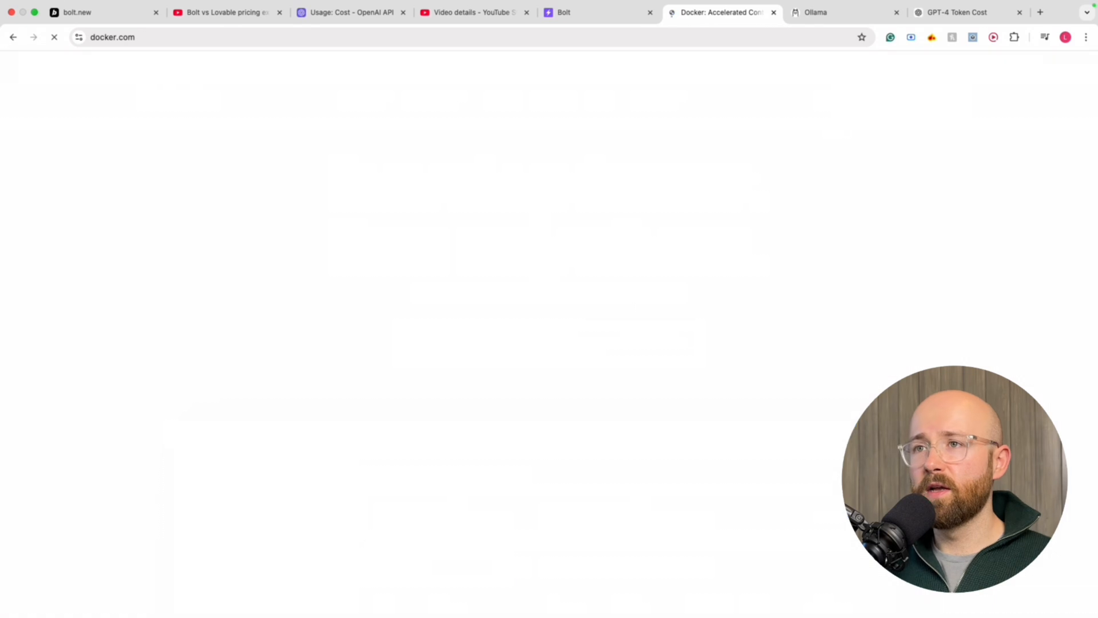
super+click(14, 39)
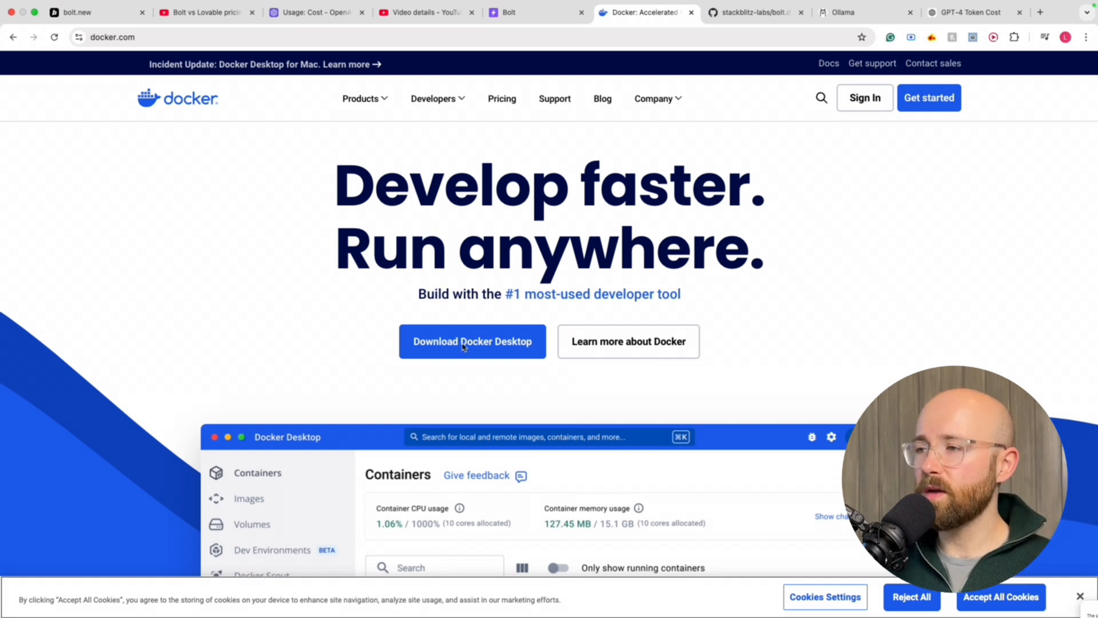
click(468, 340)
scroll(550, 193, down, 5)
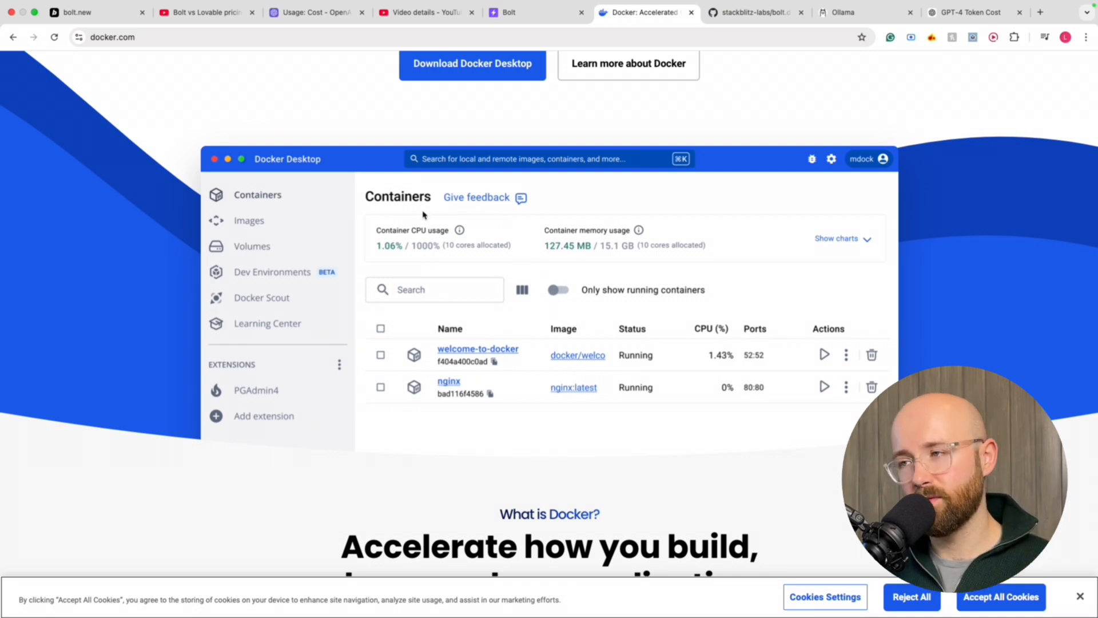
- View the local bolt.diy app at localhost:5173, and return the Docker website tab to the README
click(508, 12)
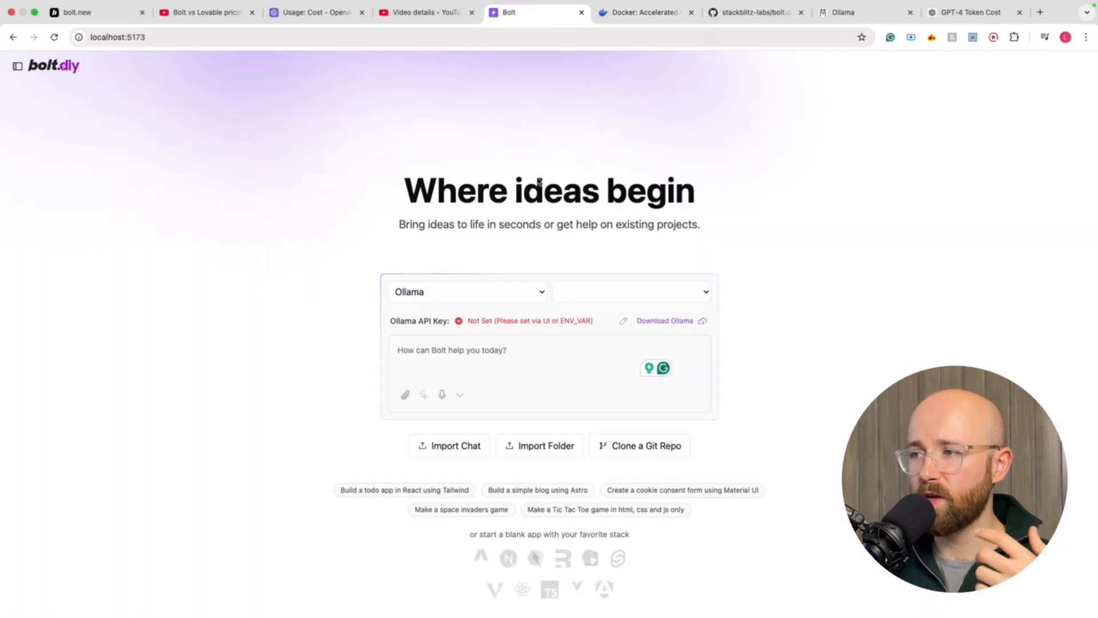
click(635, 14)
click(13, 50)
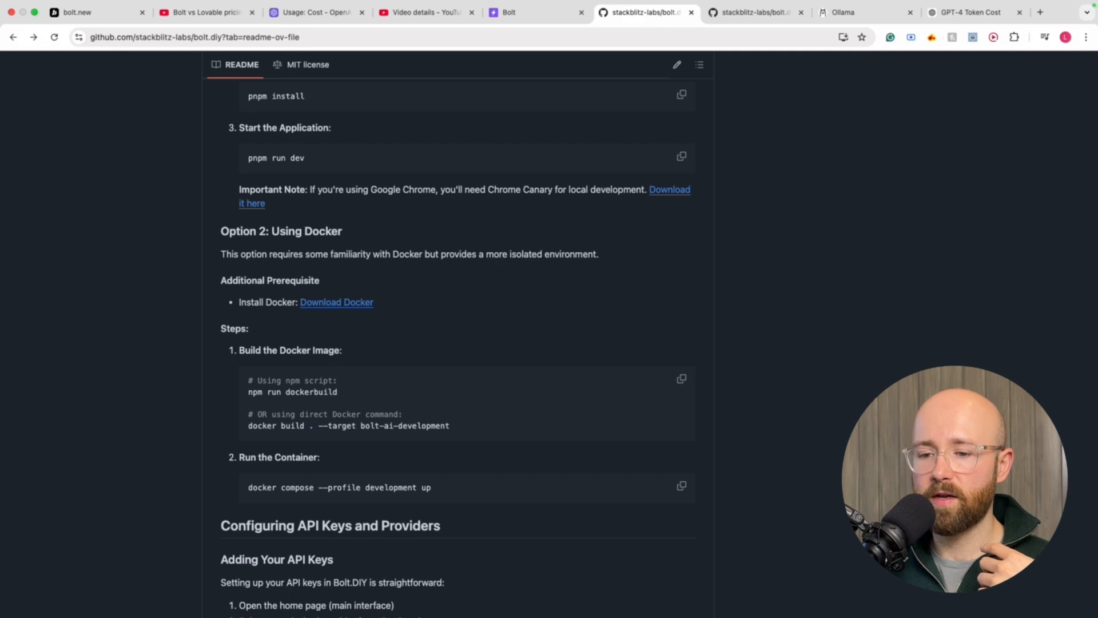
- Bring up Docker Desktop, check the boltdiy entry in the Containers list, and move the window out of view
key(super+Tab)
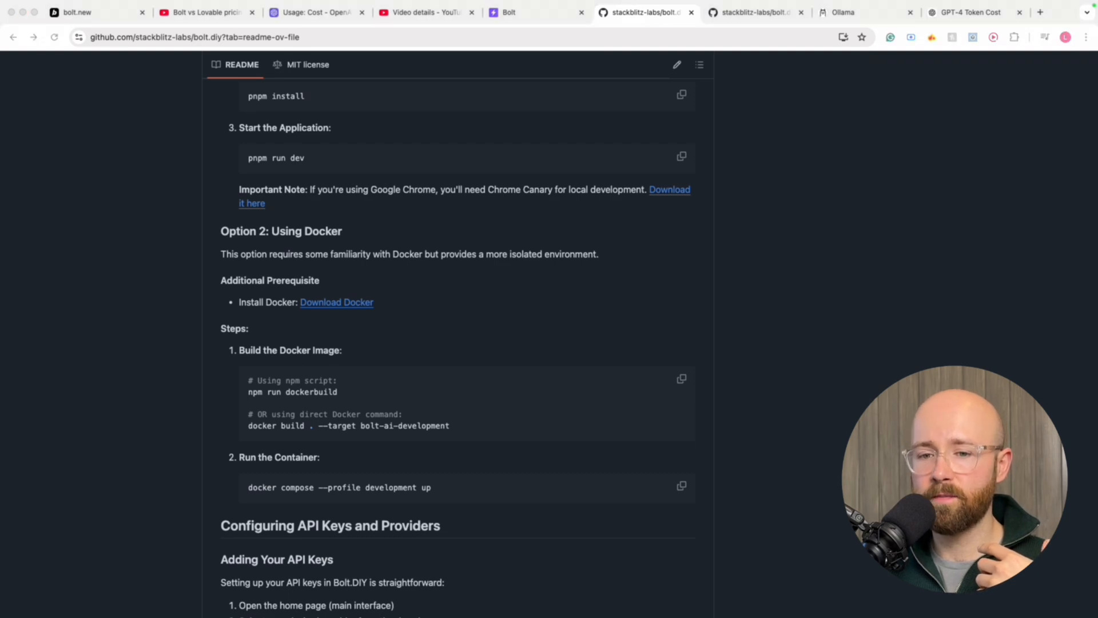
drag(553, 84, 471, 115)
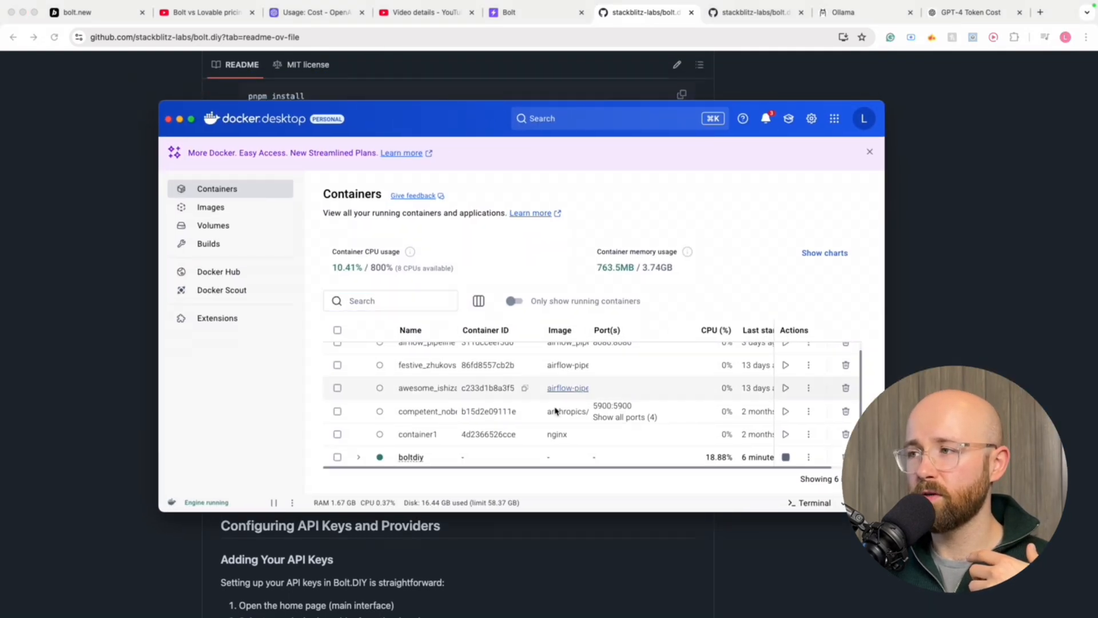
scroll(523, 388, down, 1)
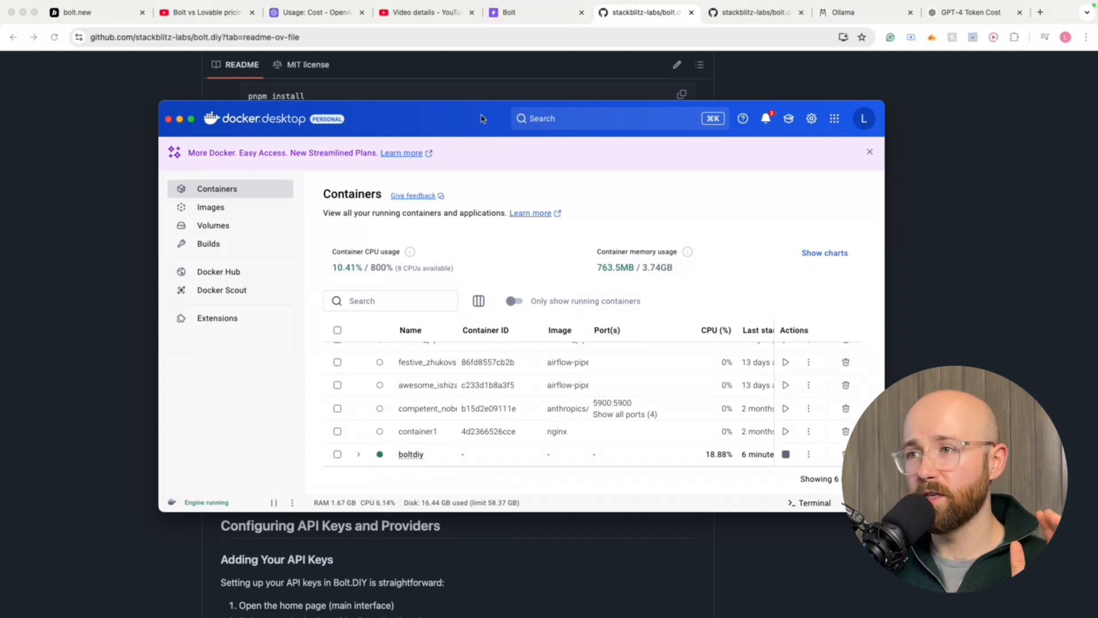
drag(483, 117, 0, 238)
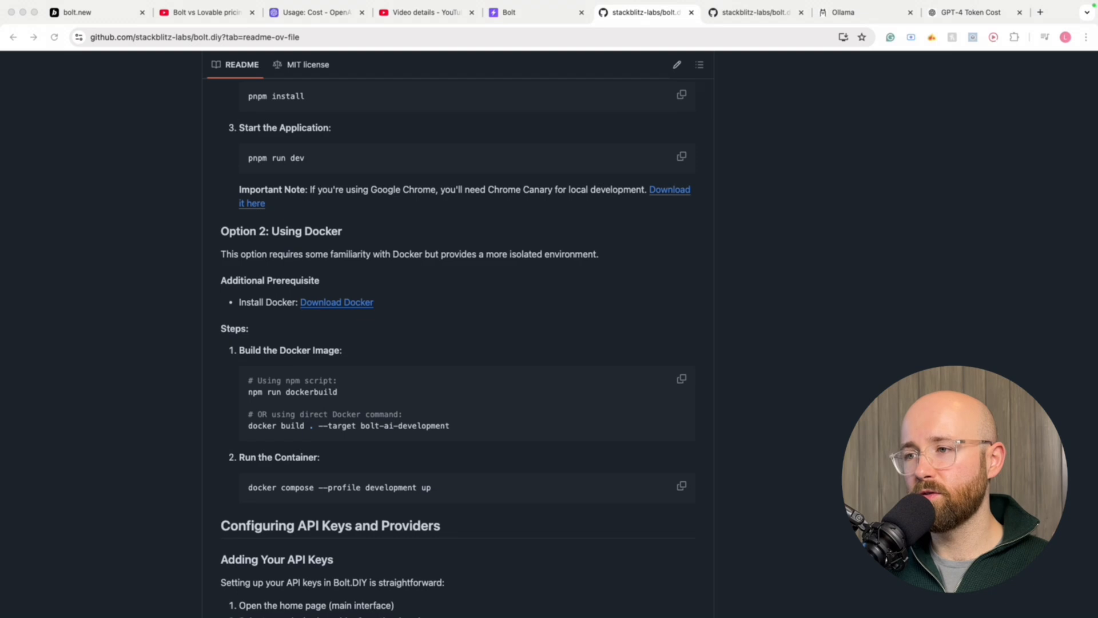
- Read the README's Build the Docker Image step, highlighting its heading and the docker build . --target bolt-ai-development command
click(461, 387)
scroll(461, 387, down, 2)
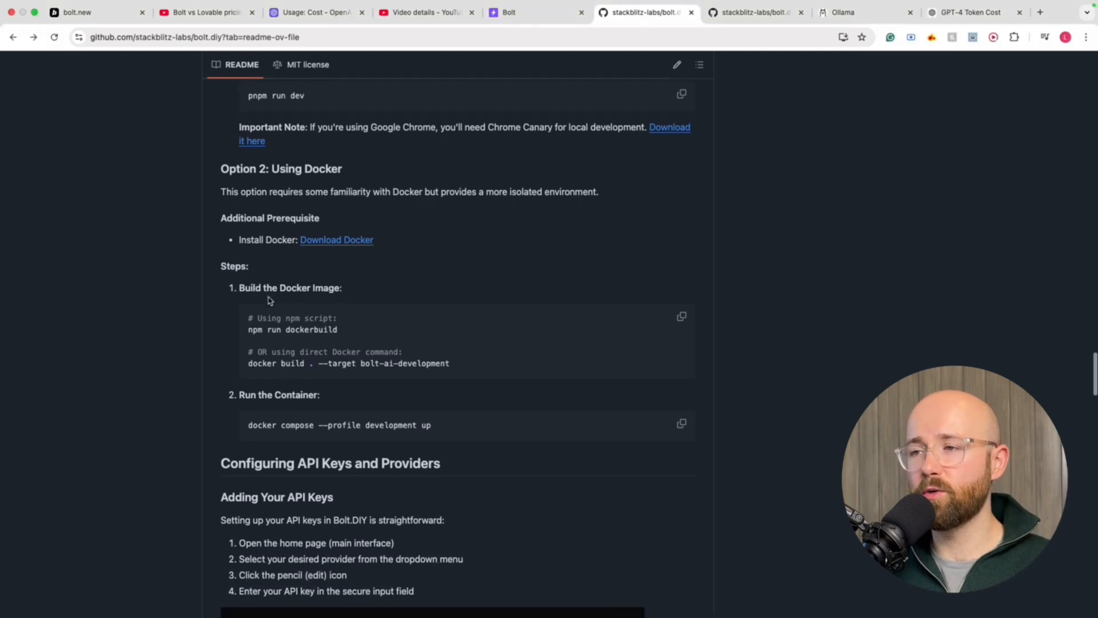
drag(239, 289, 362, 290)
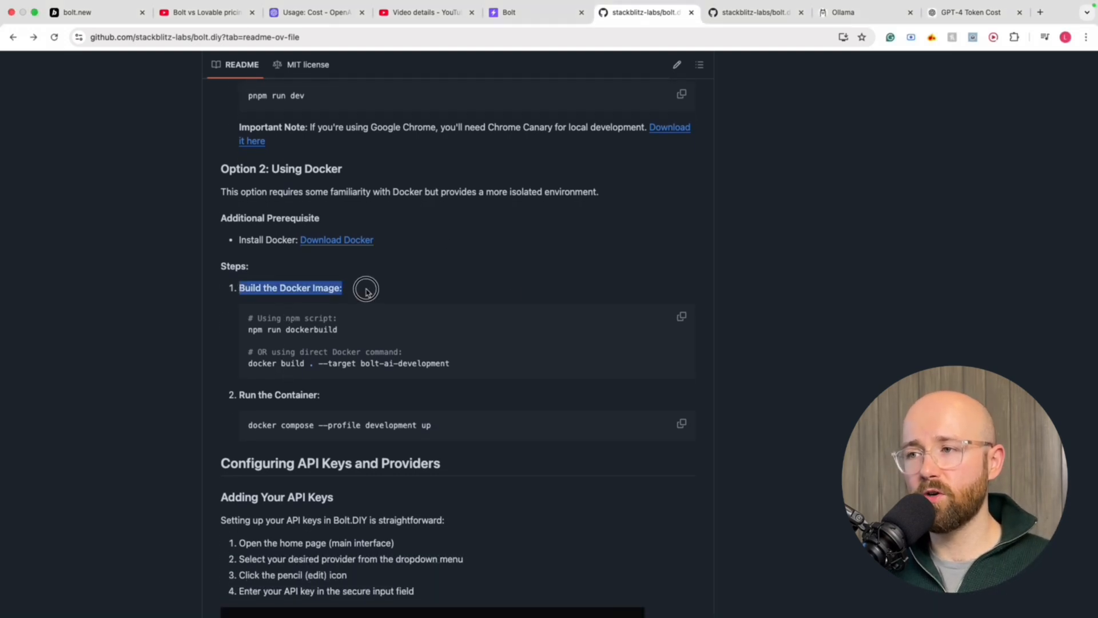
click(311, 325)
drag(248, 330, 289, 331)
drag(250, 364, 366, 363)
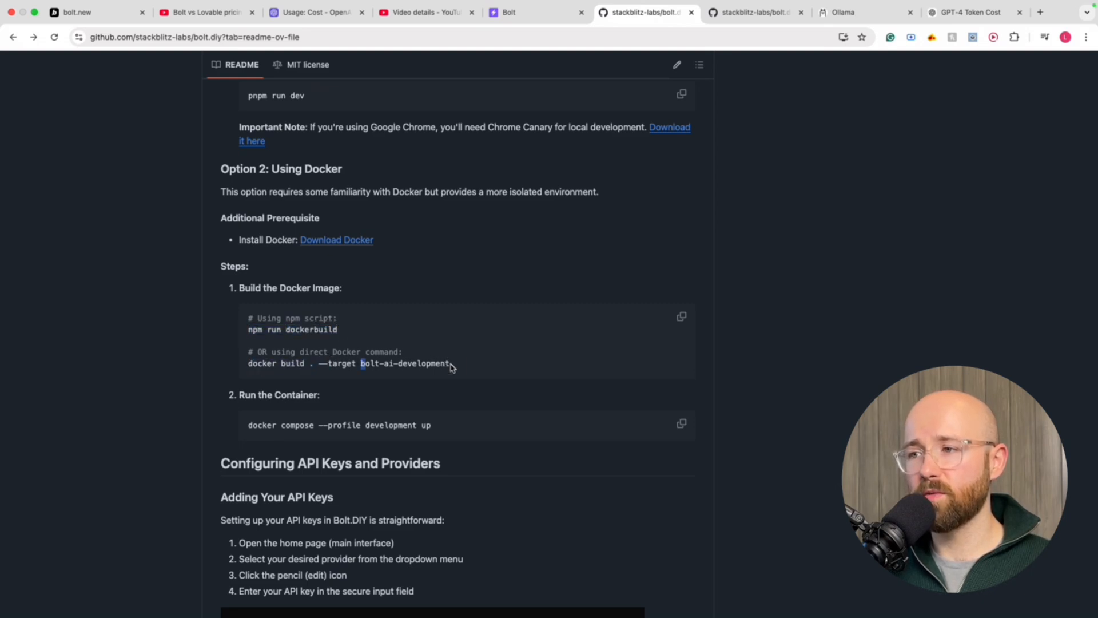
drag(451, 364, 248, 367)
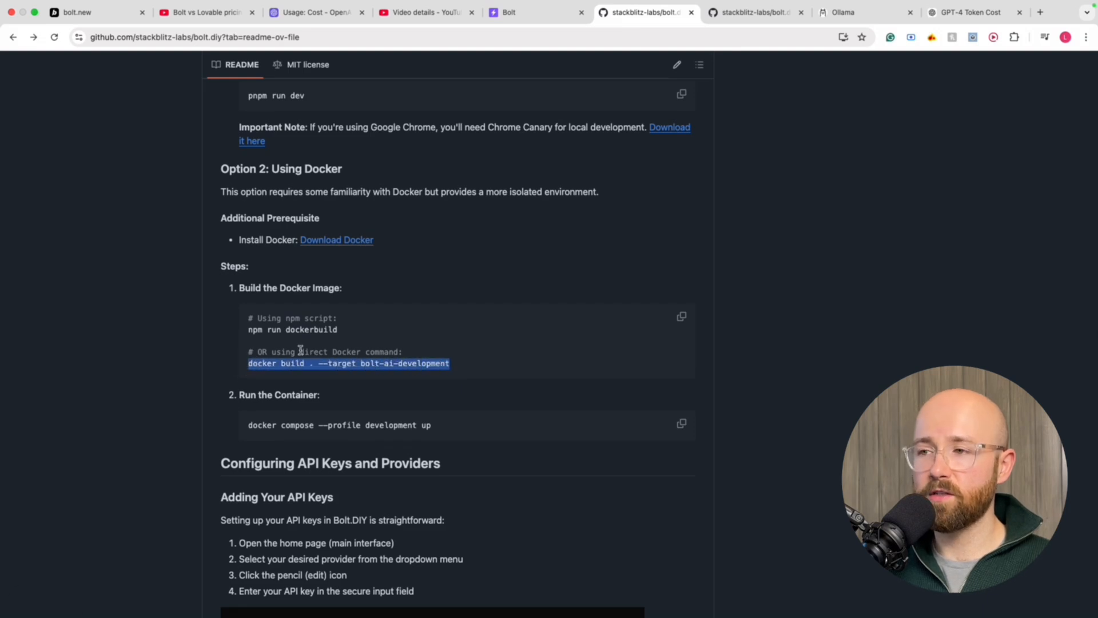
scroll(371, 398, down, 2)
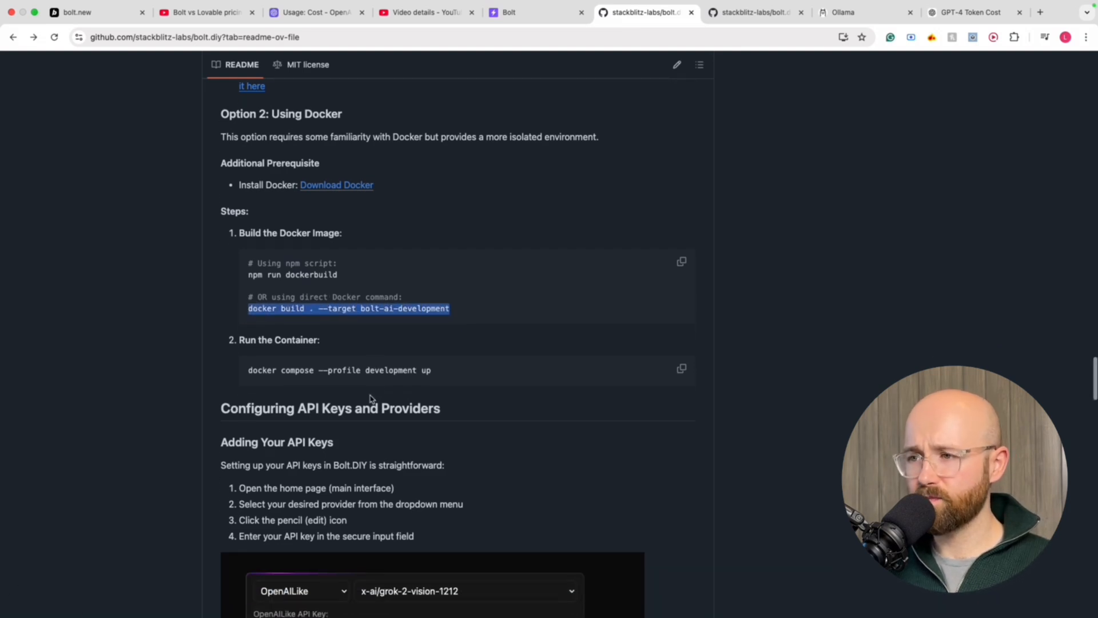
- Go over the README's Docker commands, highlighting docker compose --profile development up under Run the Container
click(255, 309)
drag(251, 309, 404, 313)
click(373, 326)
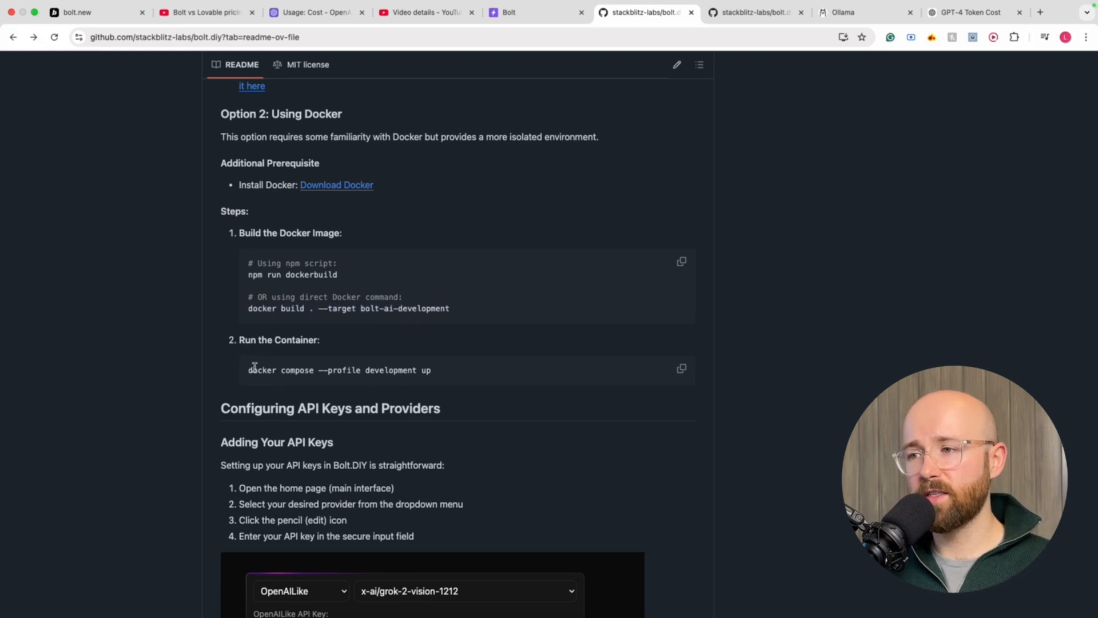
drag(250, 373, 437, 371)
scroll(437, 371, down, 1)
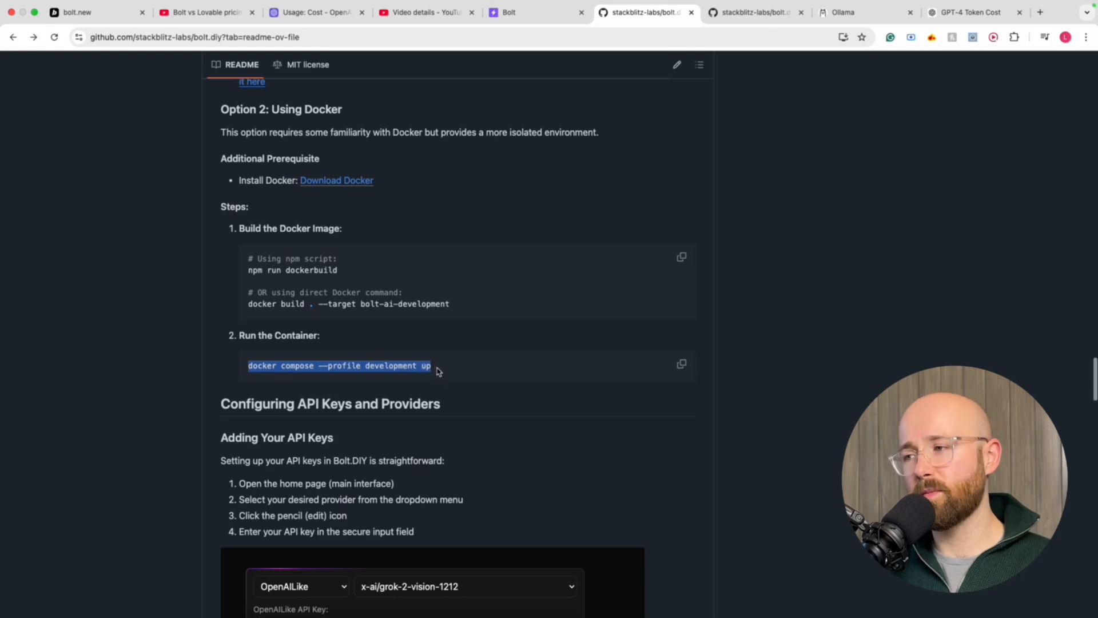
click(427, 377)
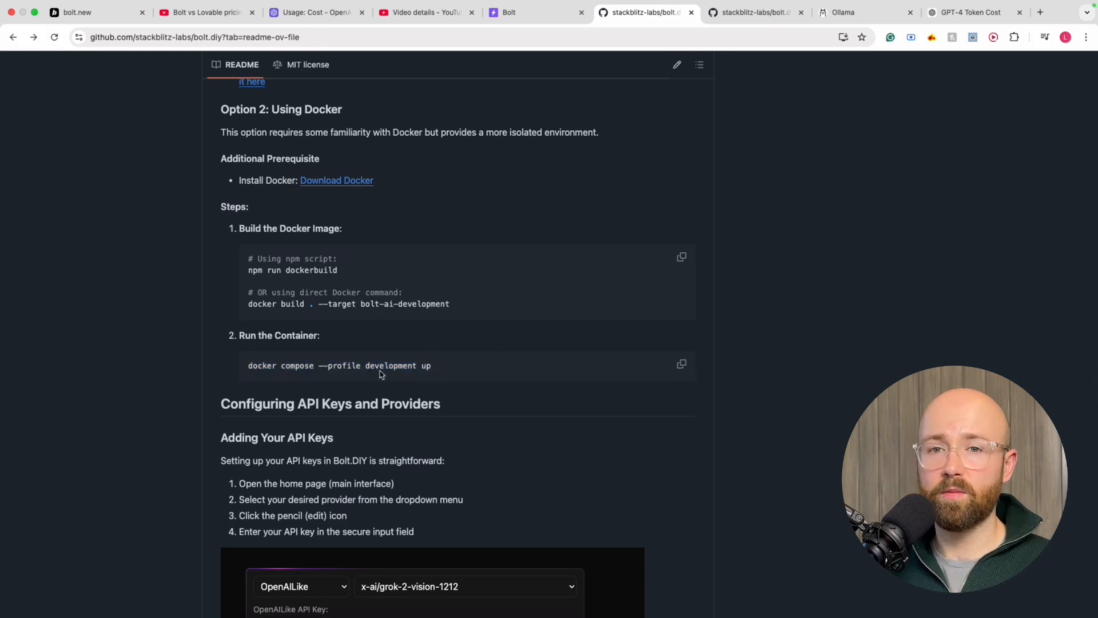
- Switch to VS Code and find the docker compose --profile development up command in the docker terminal's output, highlighting it
key(ctrl+Left)
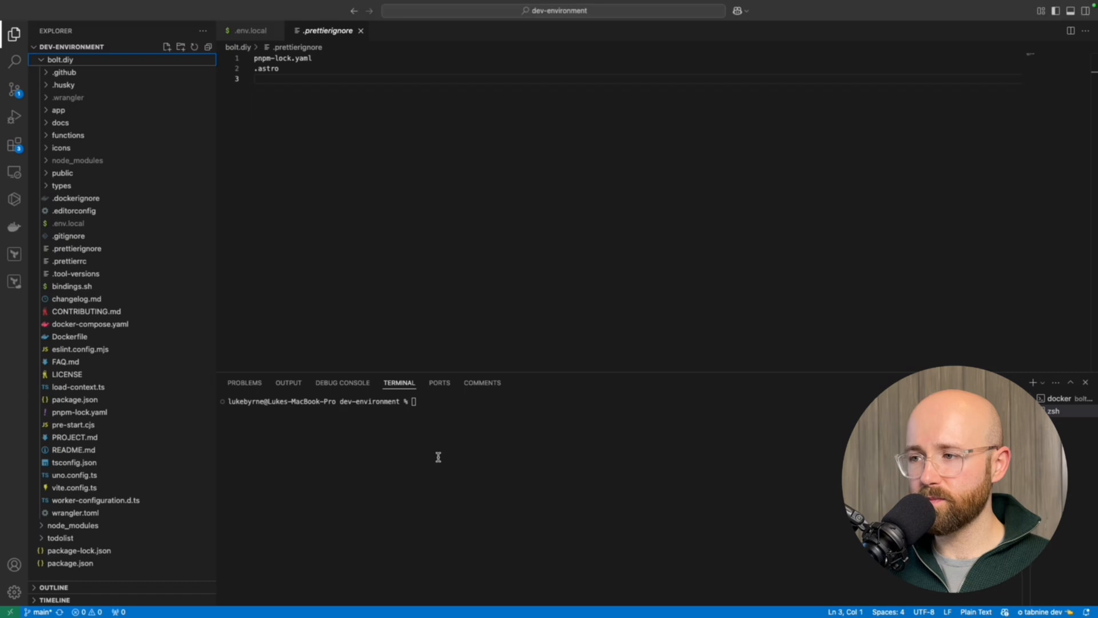
click(1055, 398)
scroll(458, 498, up, 15)
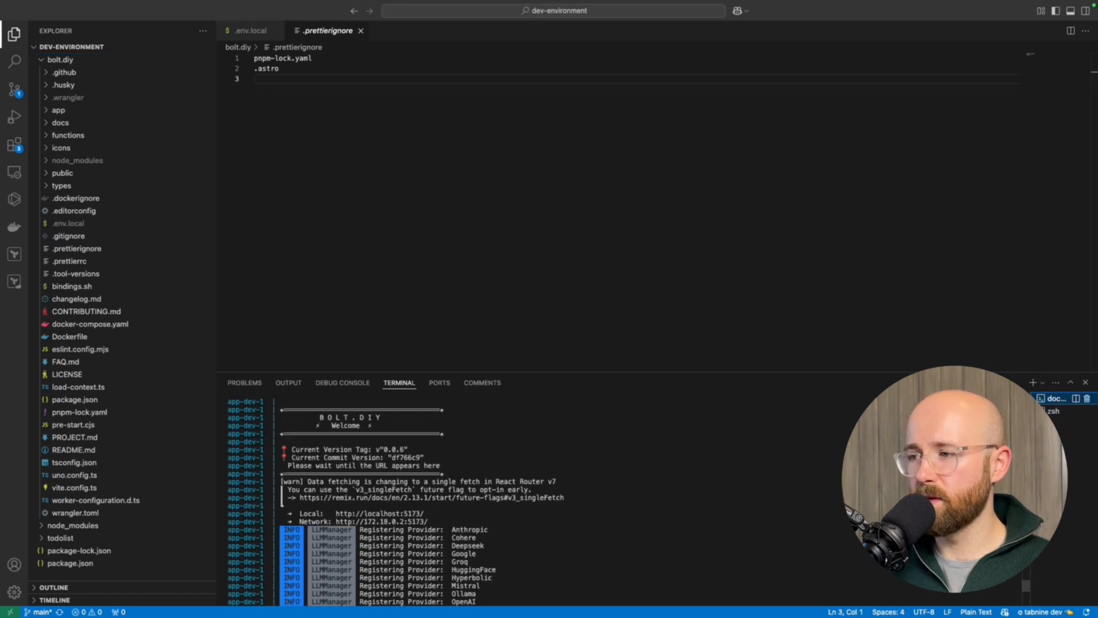
scroll(458, 498, down, 1)
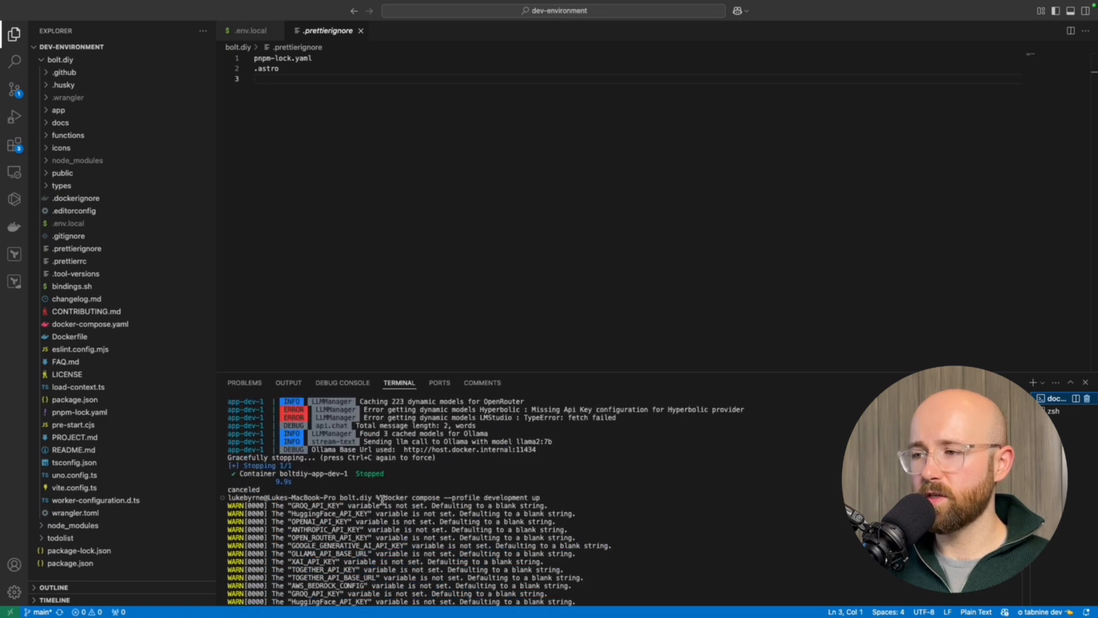
drag(382, 498, 561, 496)
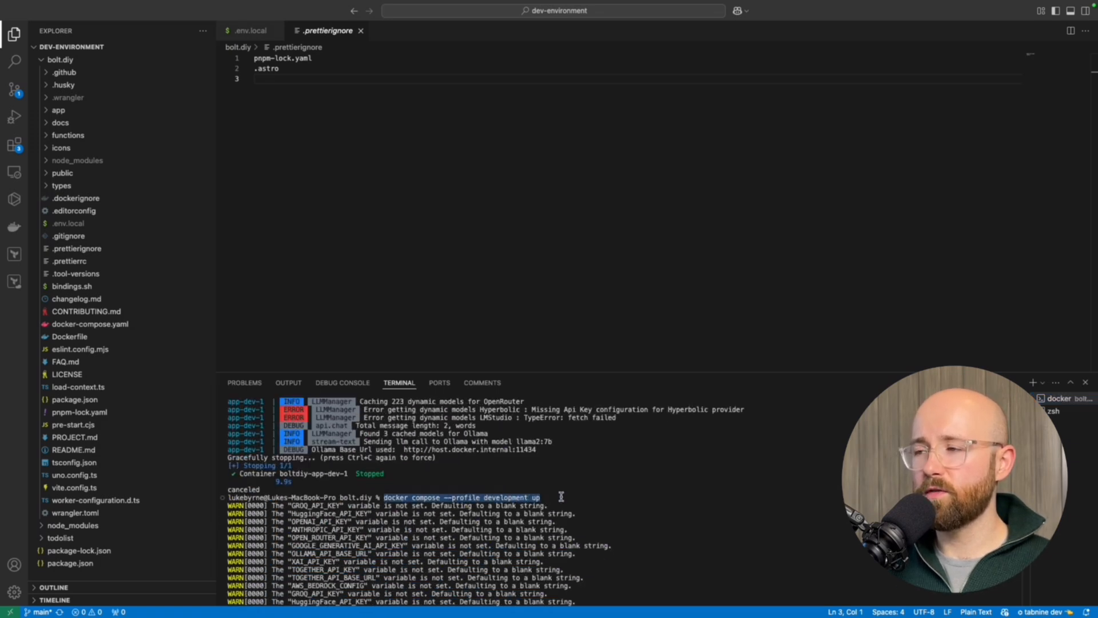
- Return to the README in the browser and copy the docker build . --target bolt-ai-development command
key(ctrl+Right)
mouse_move(453, 307)
mouse_down()
mouse_move(248, 303)
mouse_move(457, 304)
mouse_up()
right_click(426, 300)
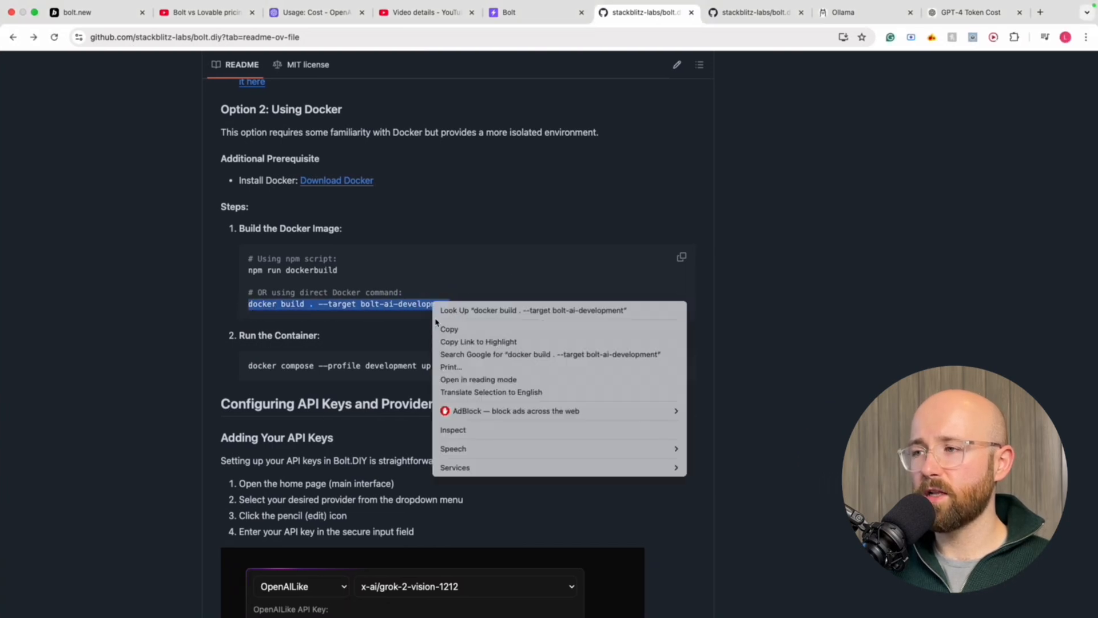
click(443, 323)
click(437, 333)
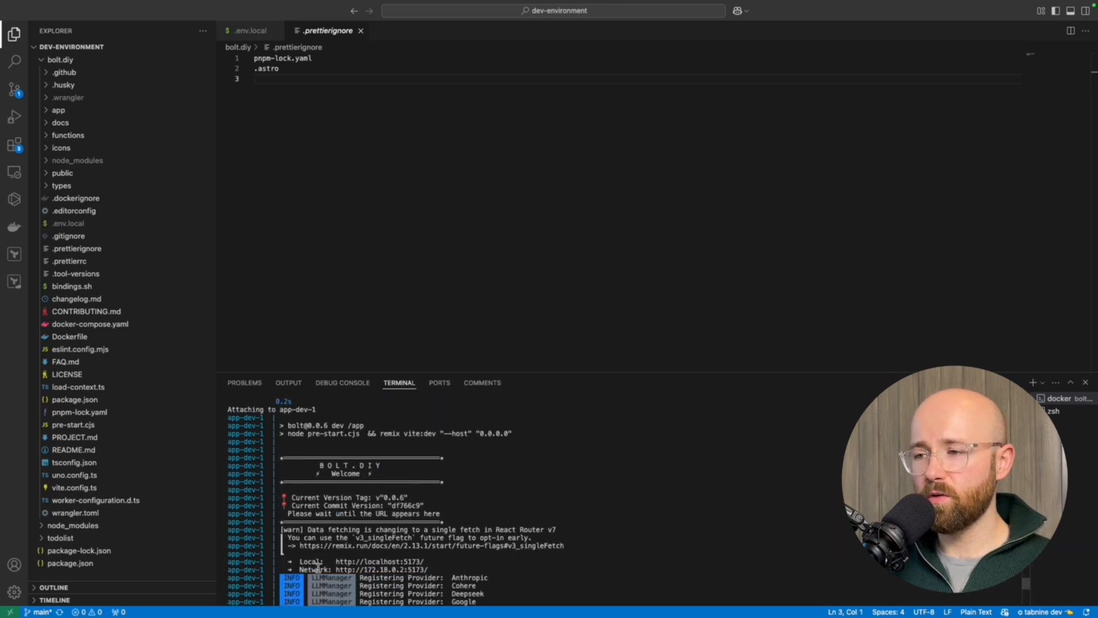
drag(336, 561, 435, 560)
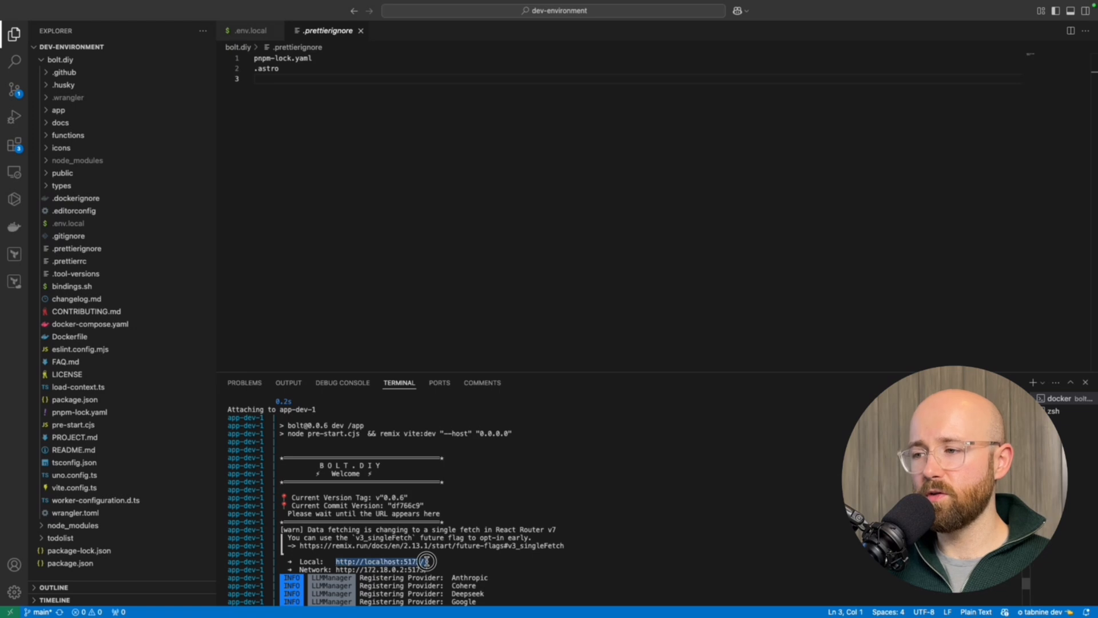
right_click(386, 565)
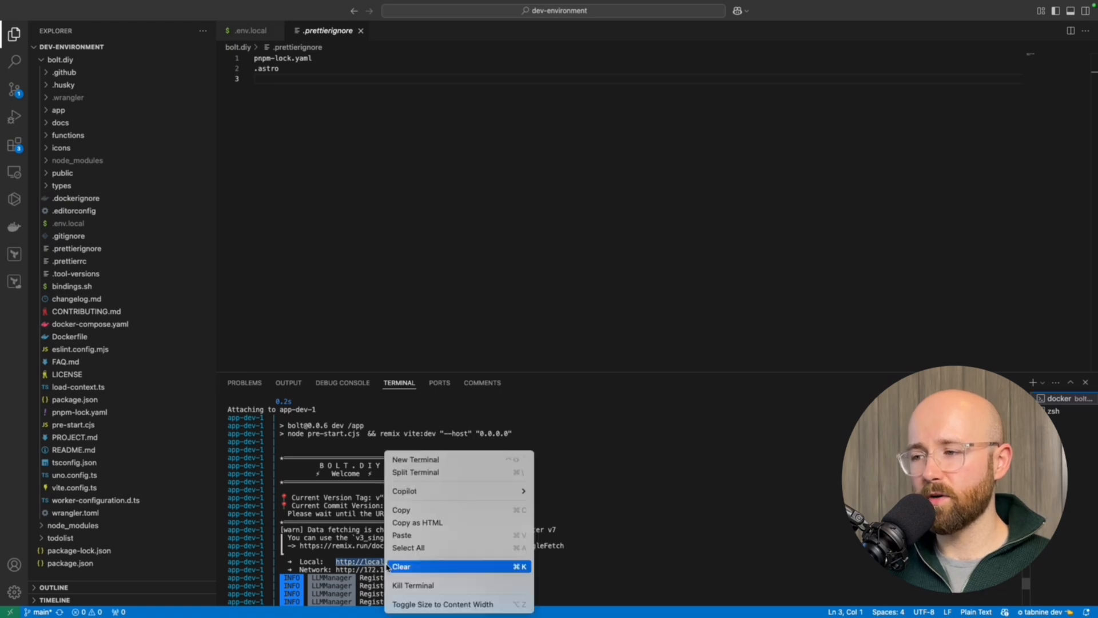
click(409, 511)
key(ctrl+Right)
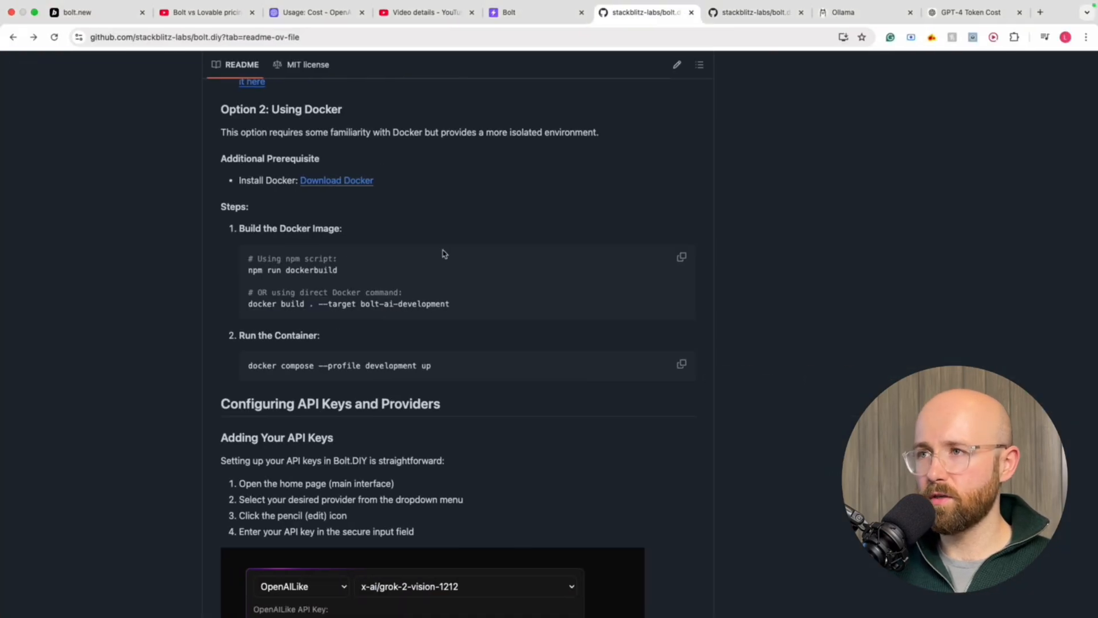
click(1040, 12)
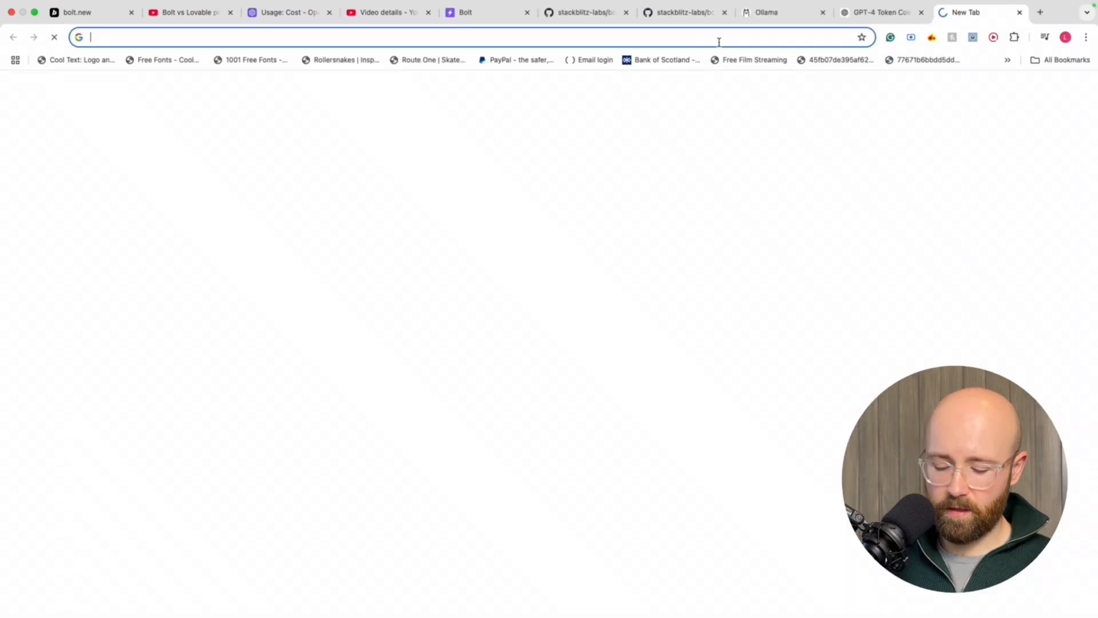
key(super+v)
key(Return)
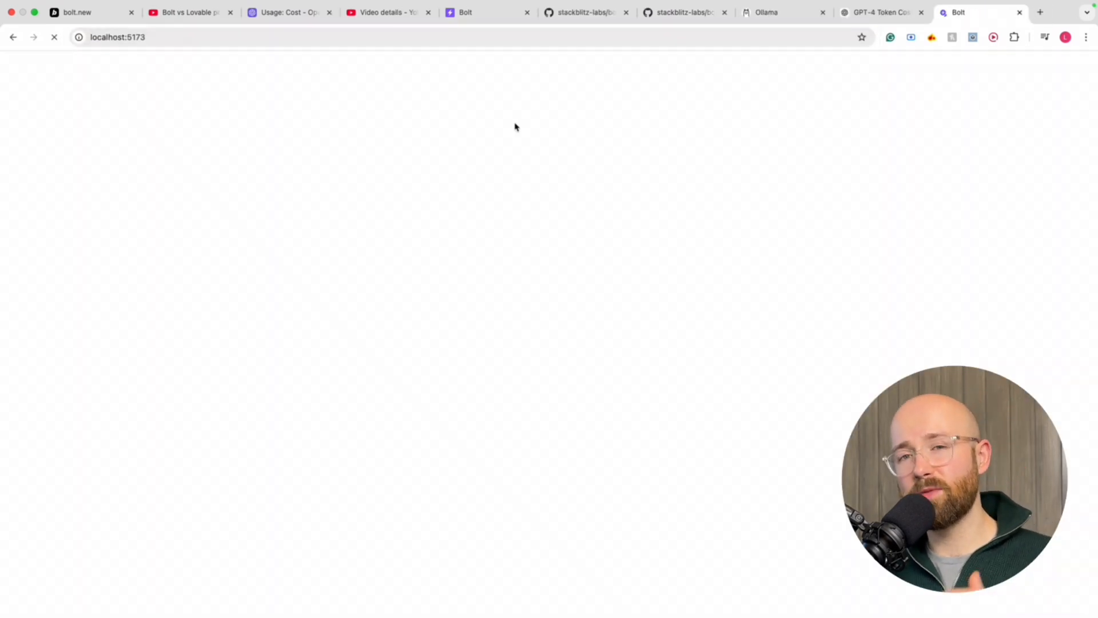
- Check the provider list keeping Ollama selected, and move the new Bolt tab beside the older one, closing the older tab
click(472, 301)
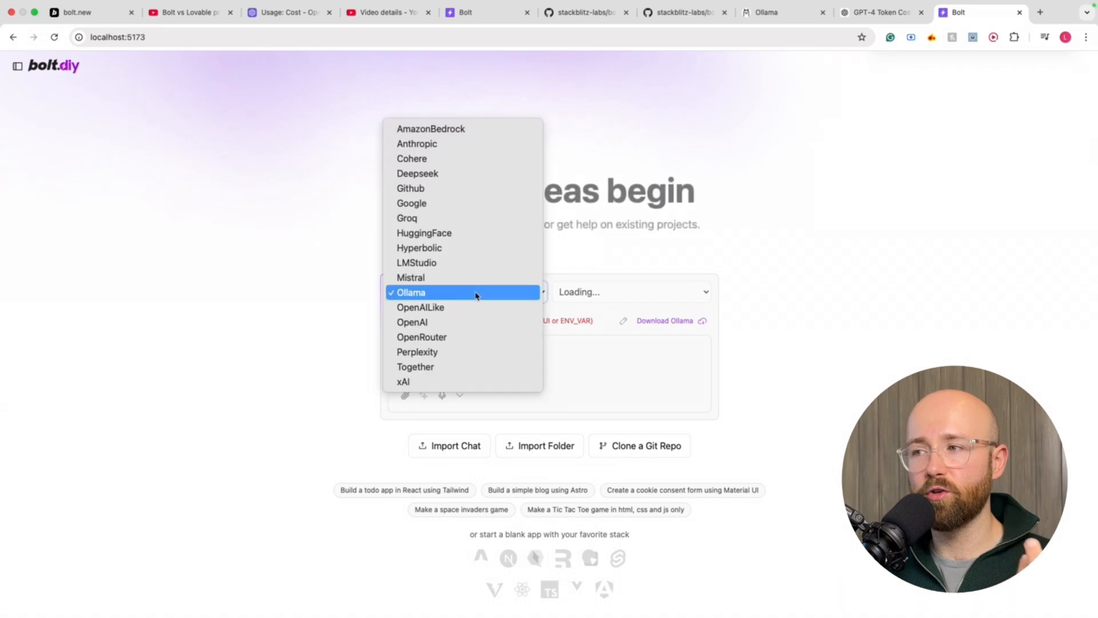
click(475, 294)
drag(972, 12, 531, 29)
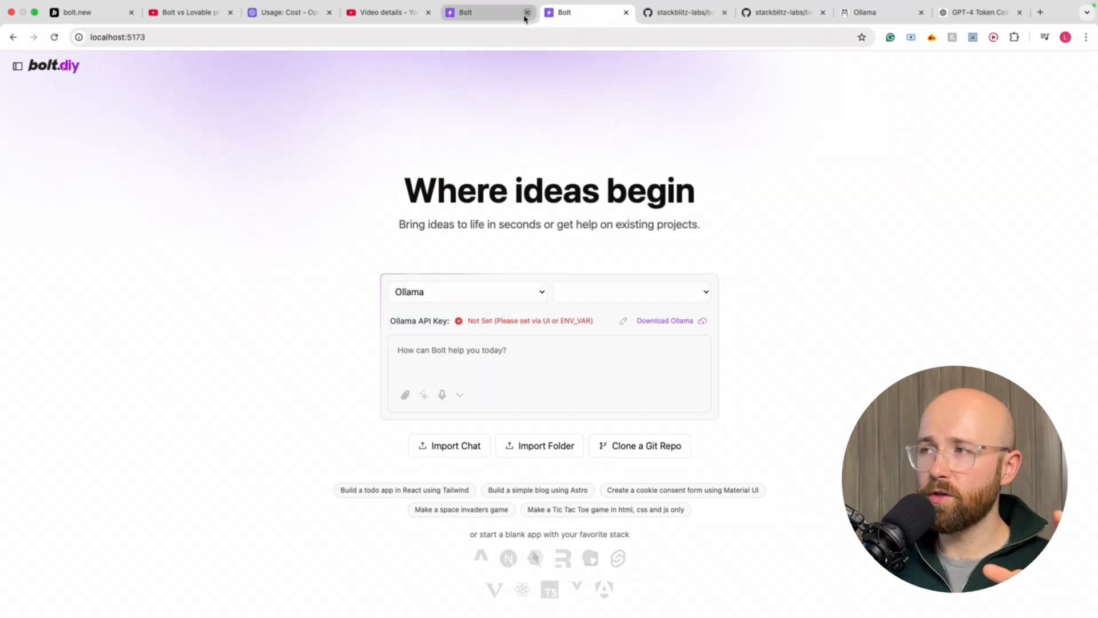
click(526, 12)
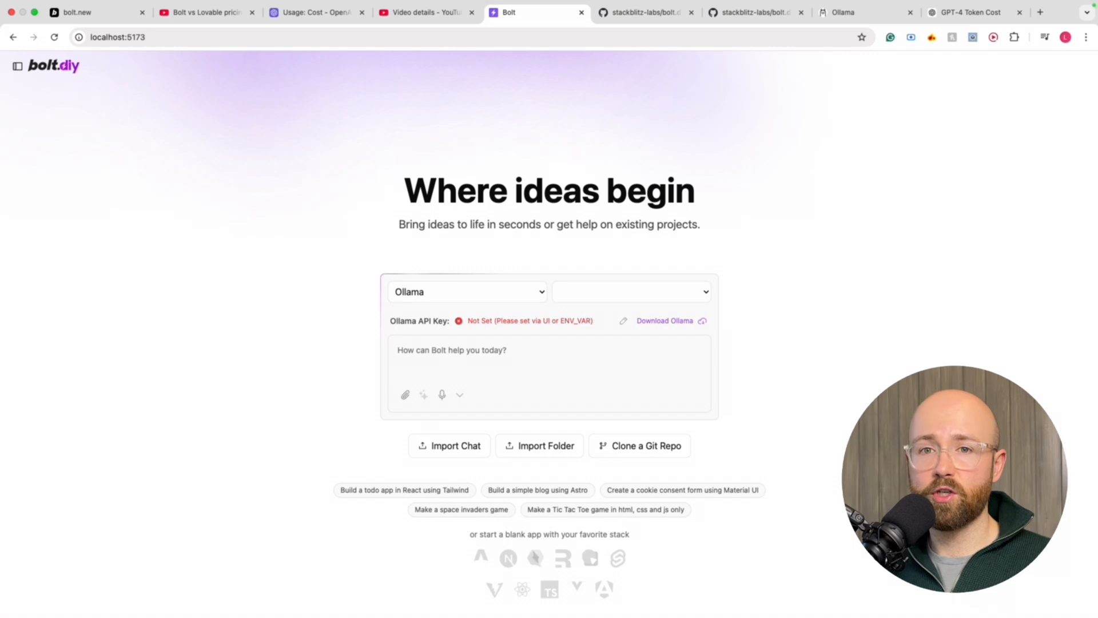
- Examine bolt.diy's provider and model lists with Ollama kept as the provider
key(super+Tab)
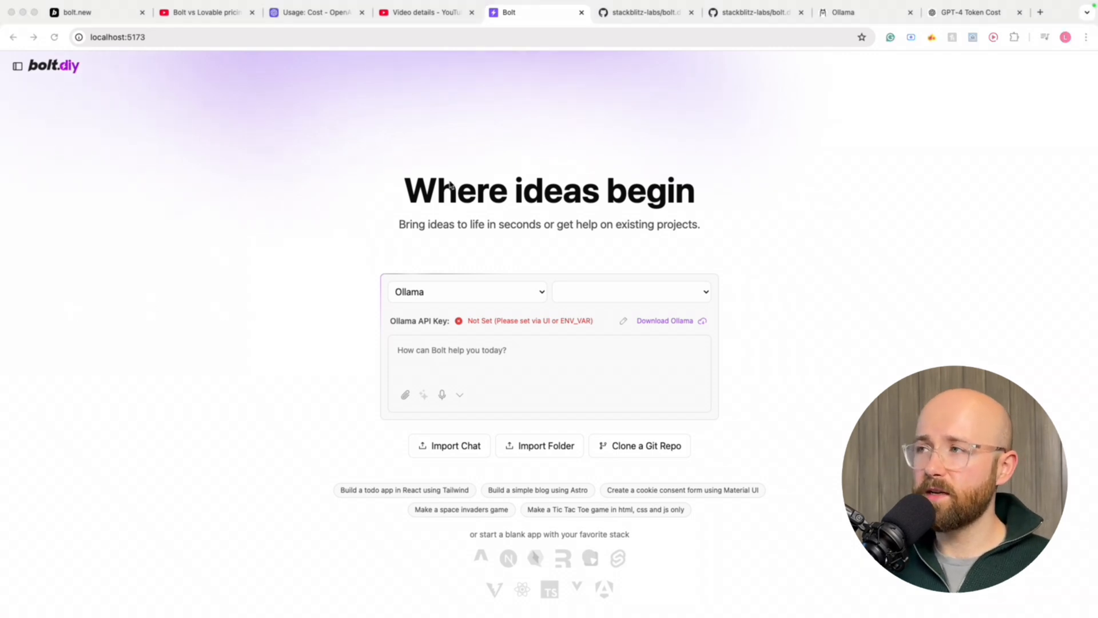
click(422, 294)
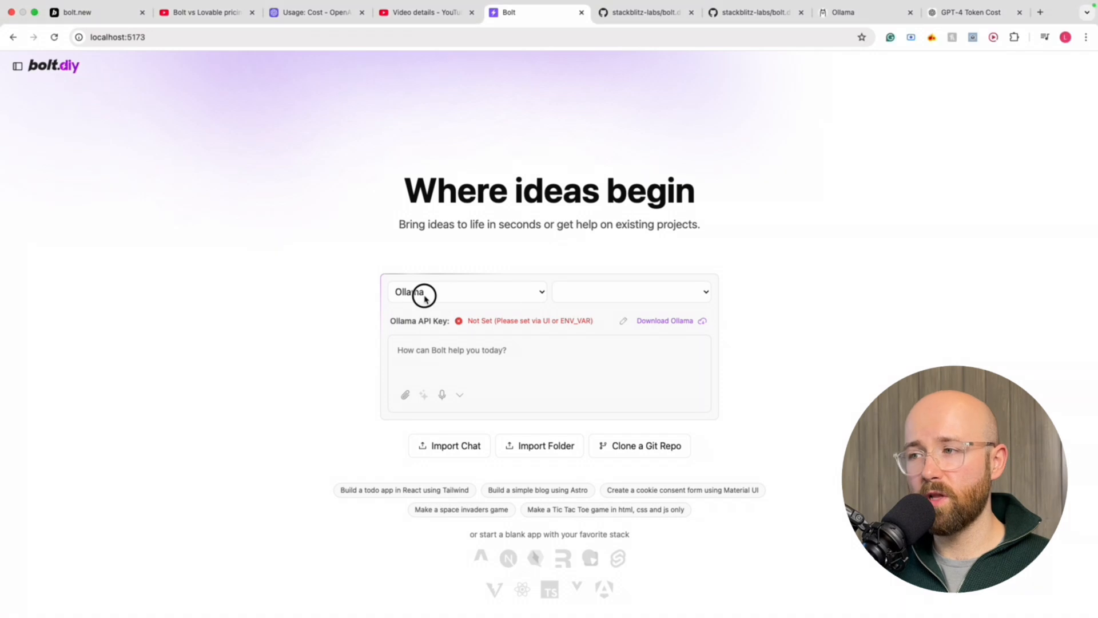
click(311, 267)
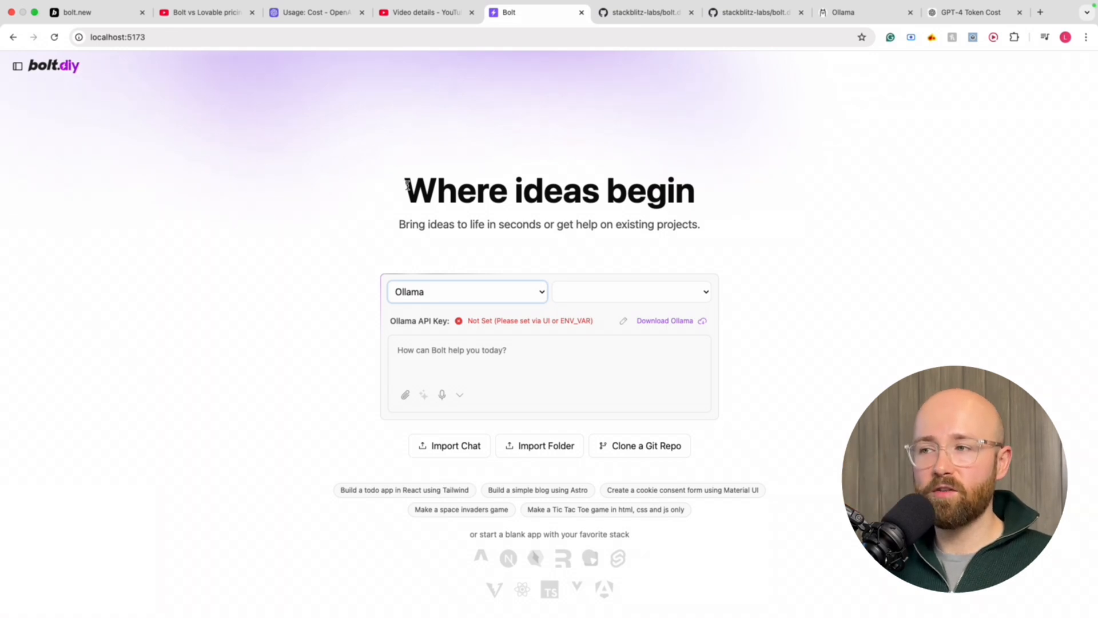
click(703, 292)
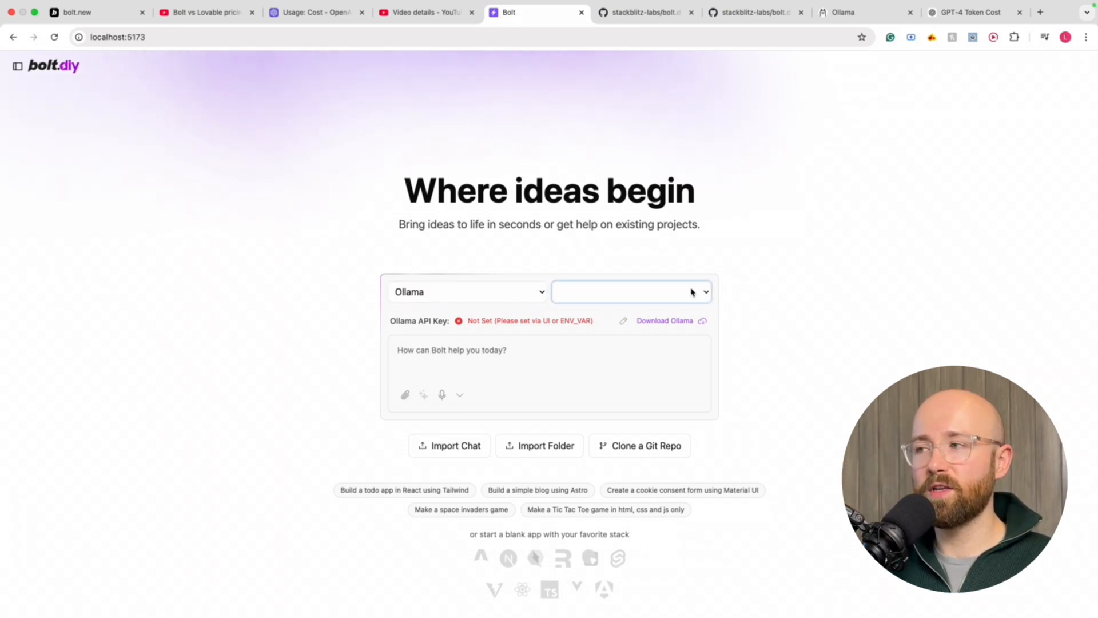
click(489, 297)
click(500, 297)
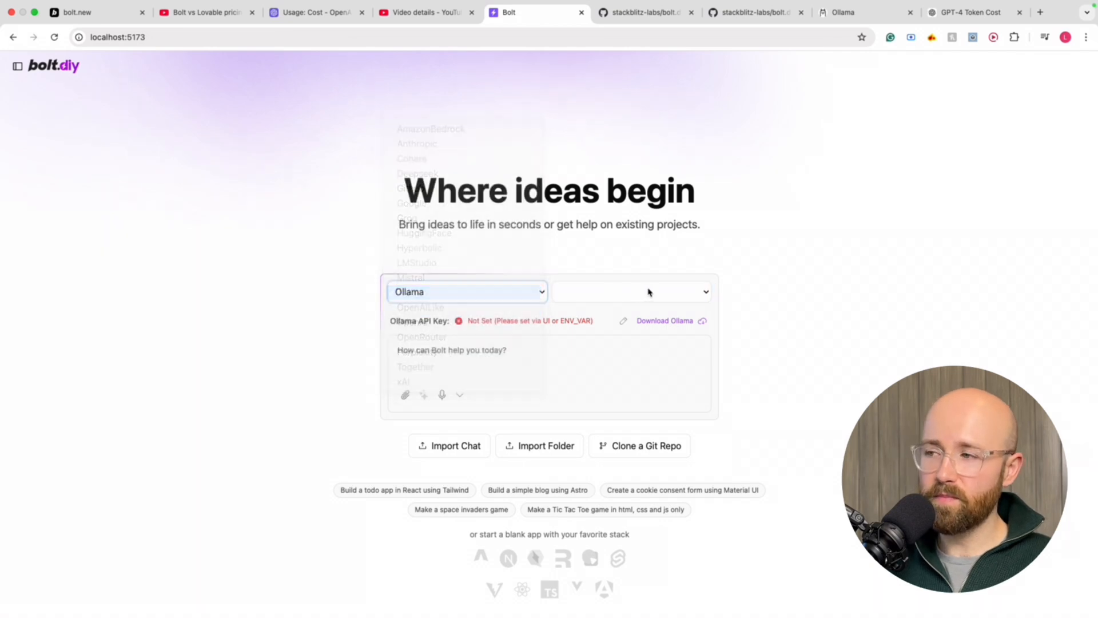
click(686, 293)
click(707, 293)
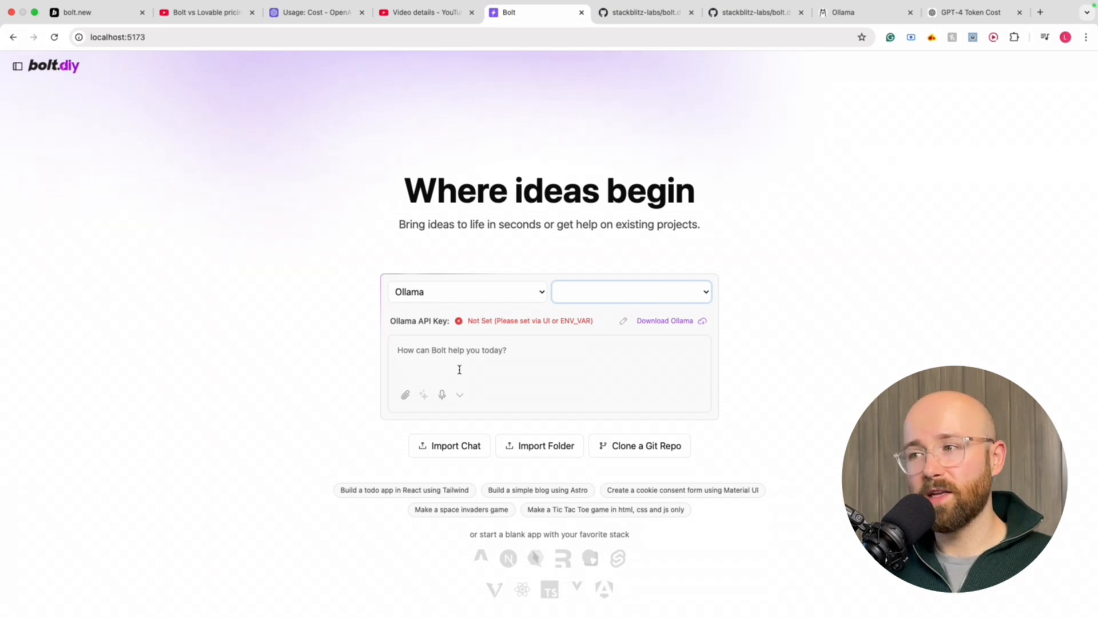
- Set the provider to OpenAI and highlight its API key status
click(465, 297)
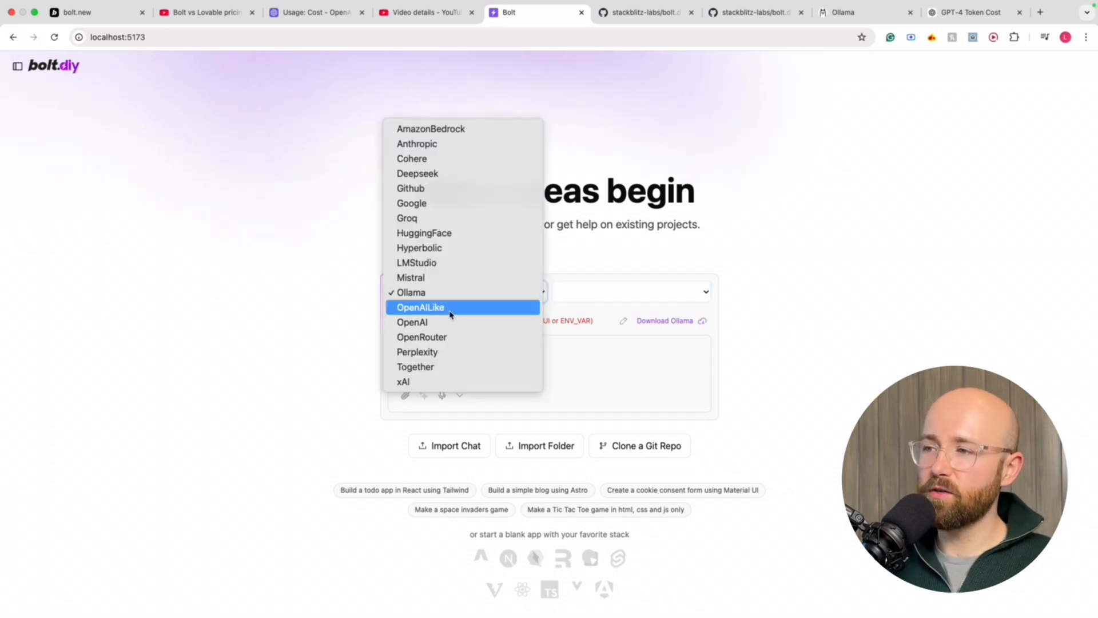
click(431, 323)
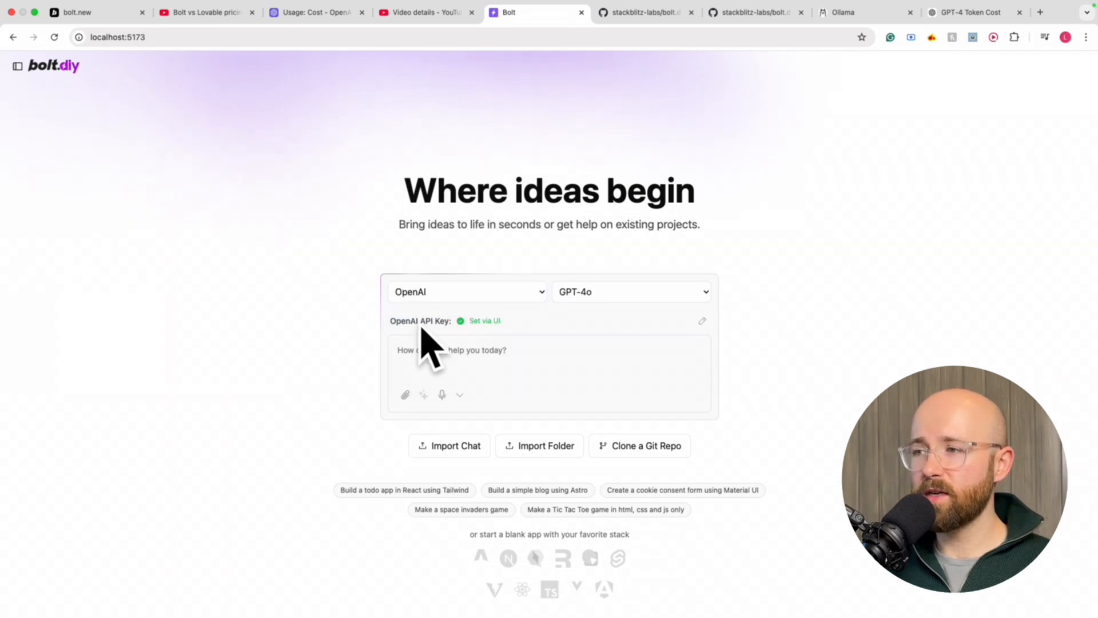
drag(382, 321, 509, 323)
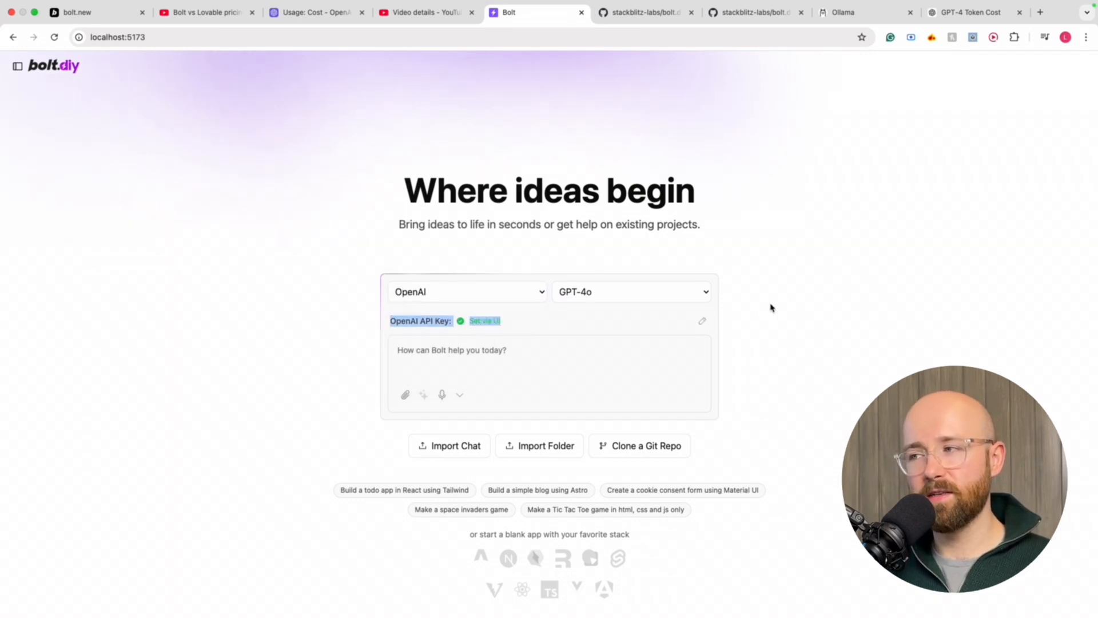
click(450, 318)
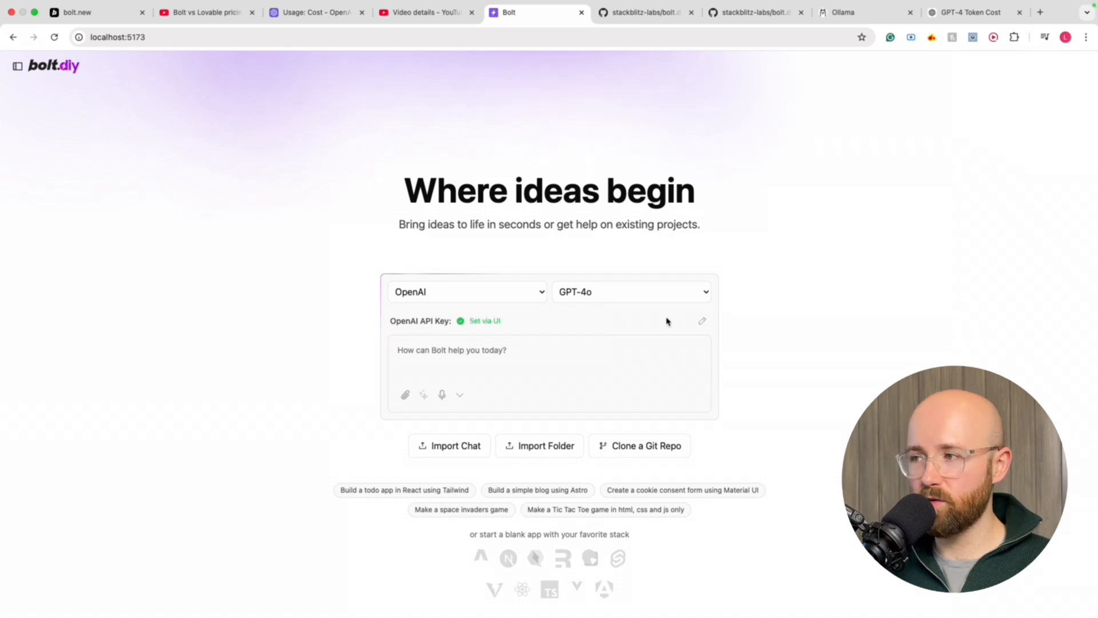
- Set the provider to Deepseek with the Deepseek-Reasoner model and highlight its API key status
click(534, 291)
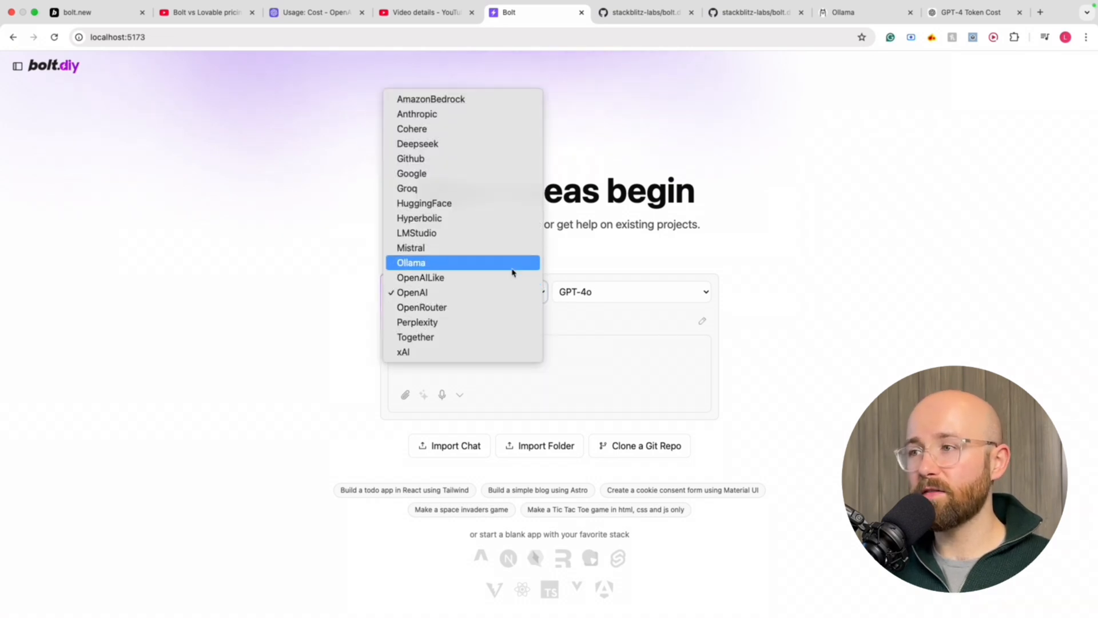
click(475, 142)
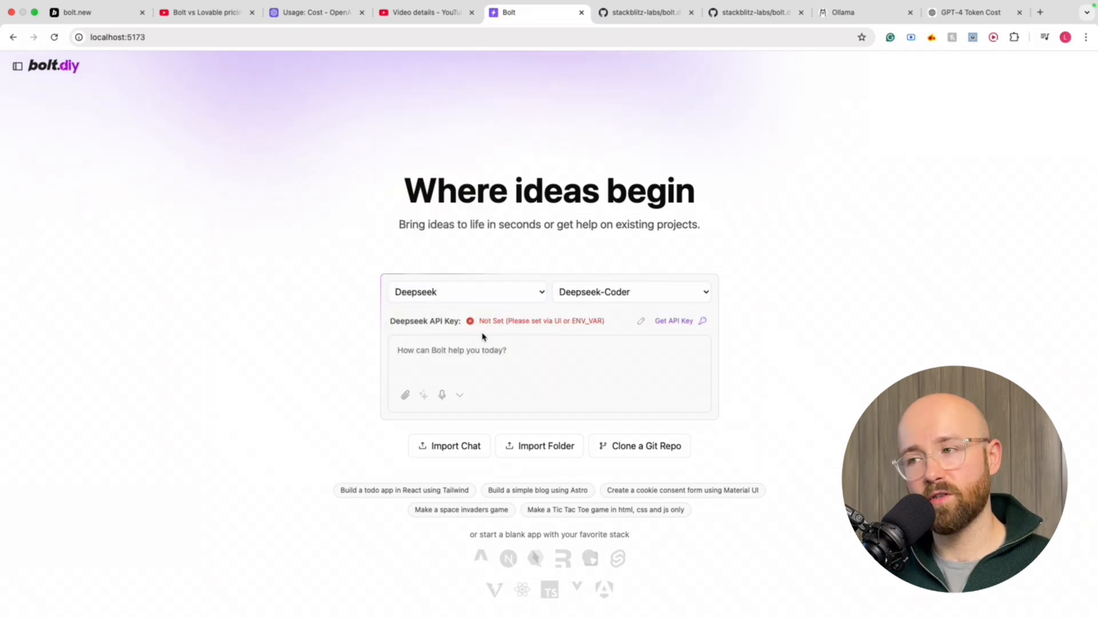
click(627, 292)
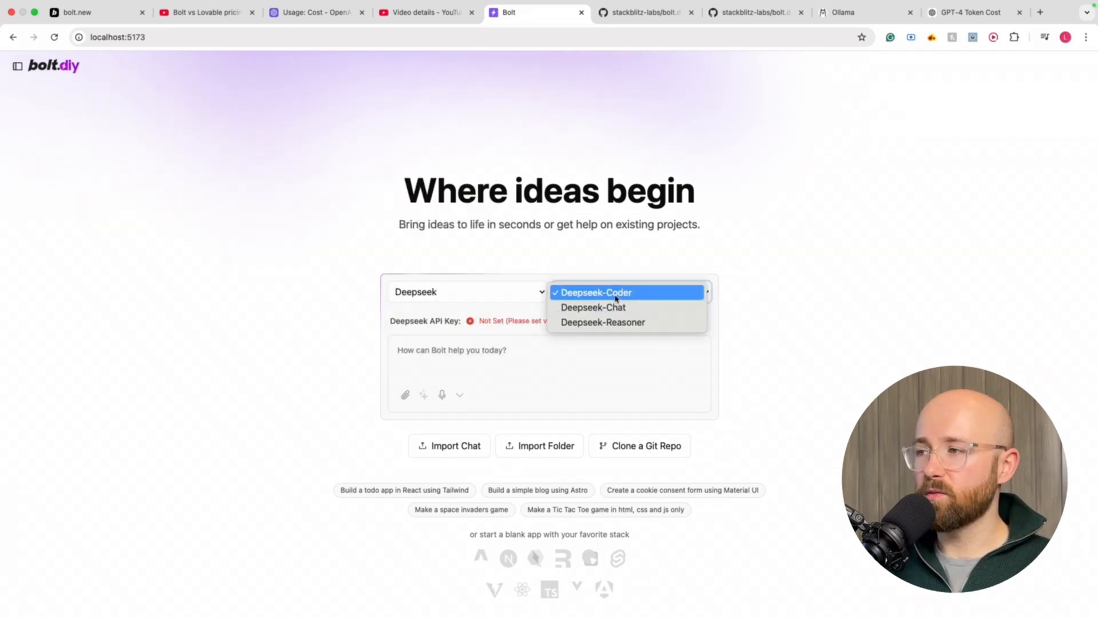
click(506, 338)
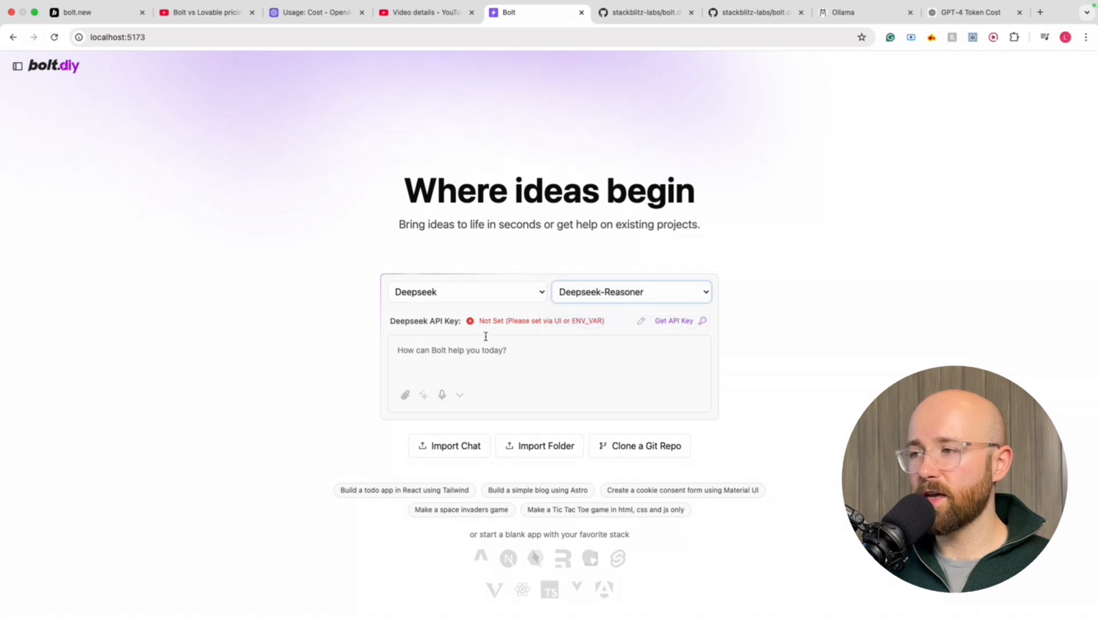
drag(412, 326, 463, 325)
click(926, 297)
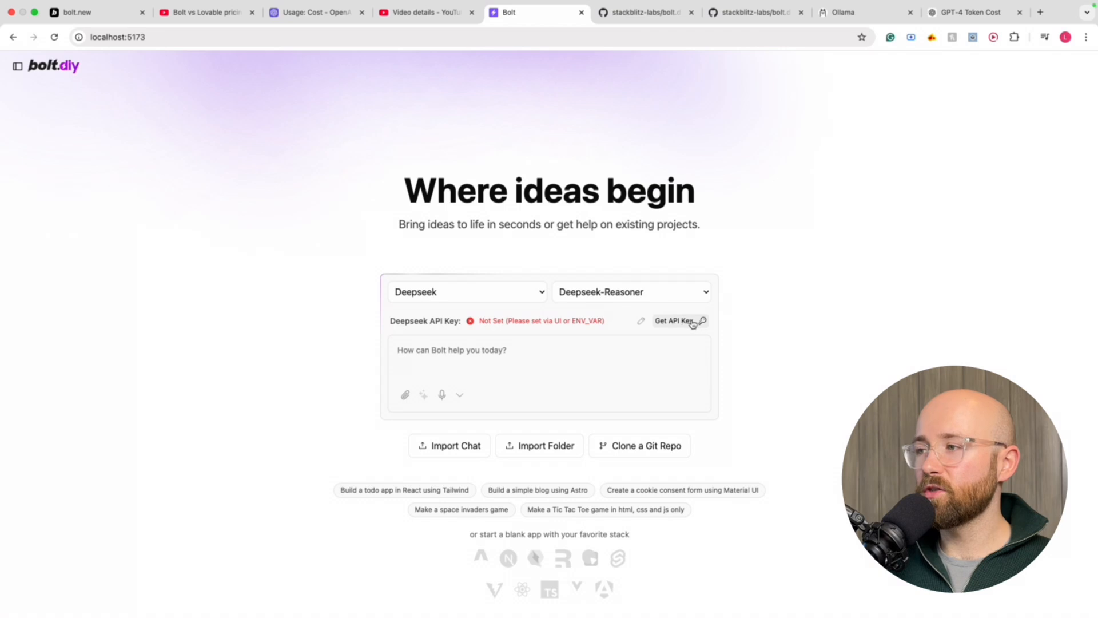
- Open Deepseek's API key page, read its content, and return to the Bolt page
click(684, 322)
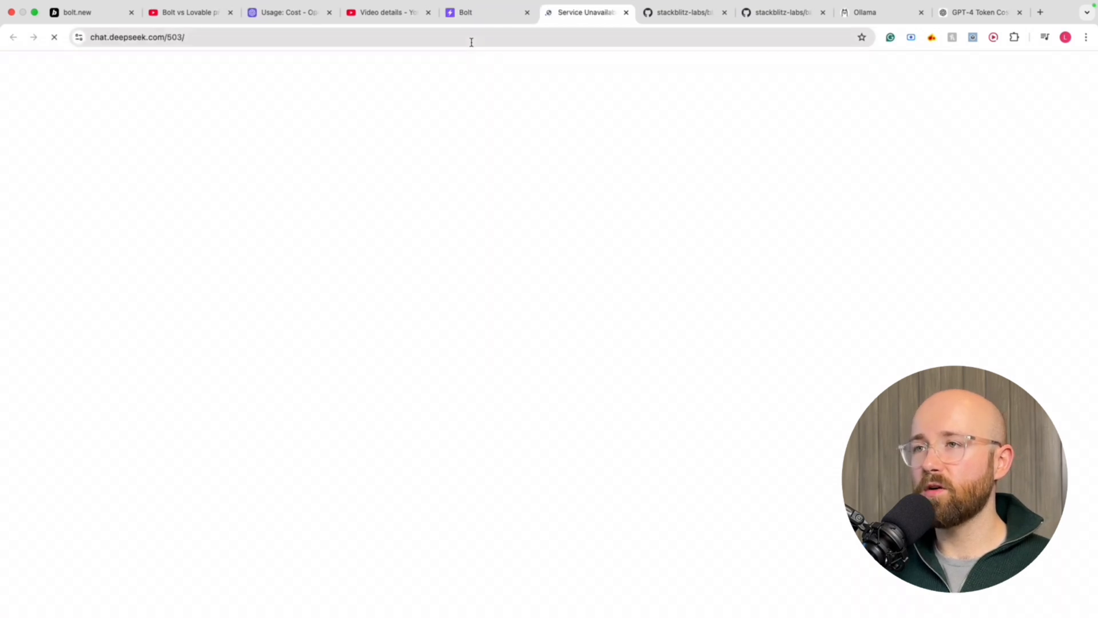
click(490, 14)
click(444, 291)
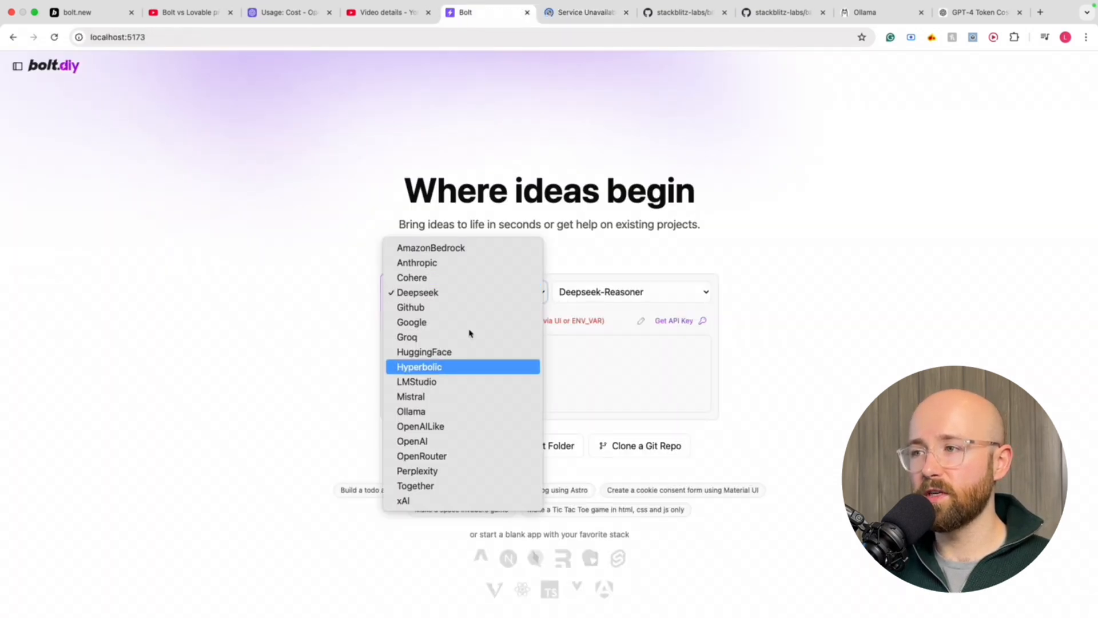
click(650, 63)
click(592, 12)
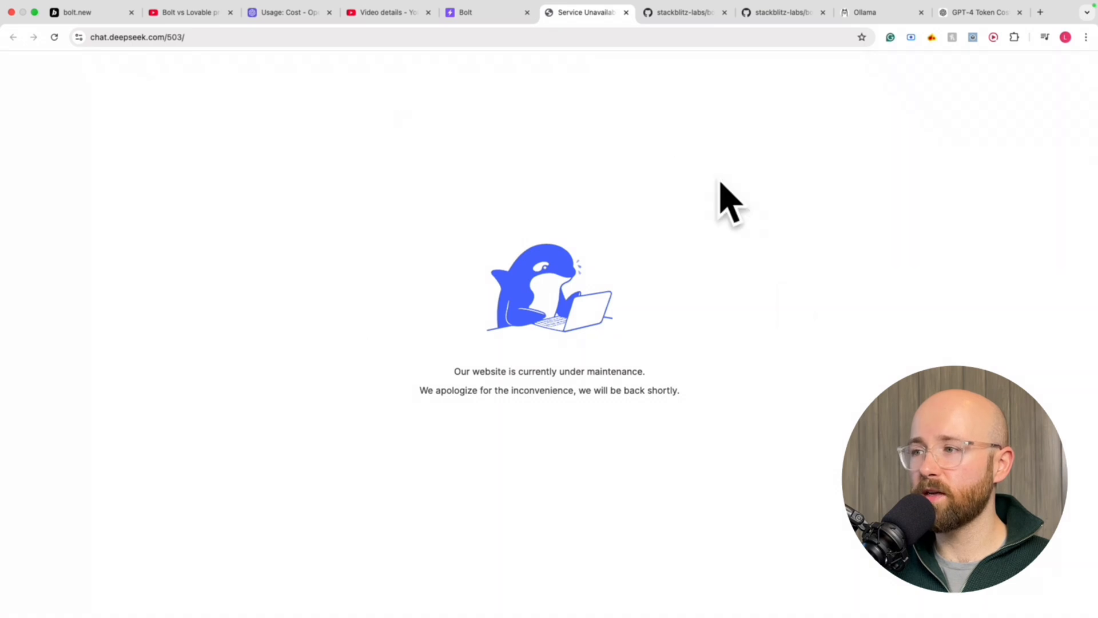
drag(435, 380, 492, 360)
click(720, 395)
click(472, 16)
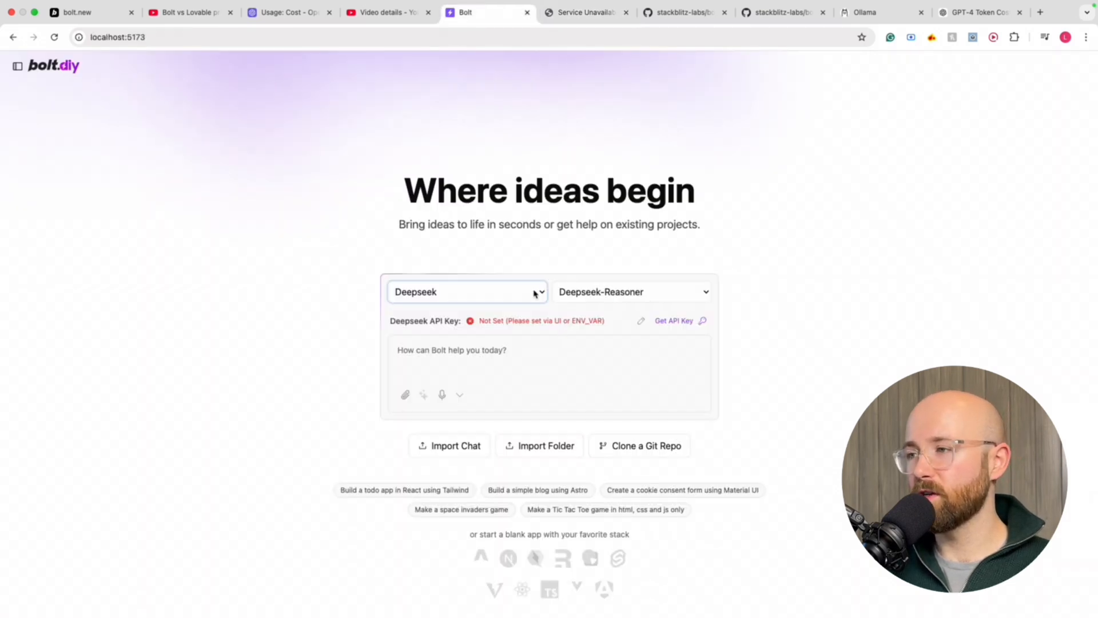
- Switch the provider to OpenAI, change it to Perplexity, and open Perplexity's API key page
click(535, 294)
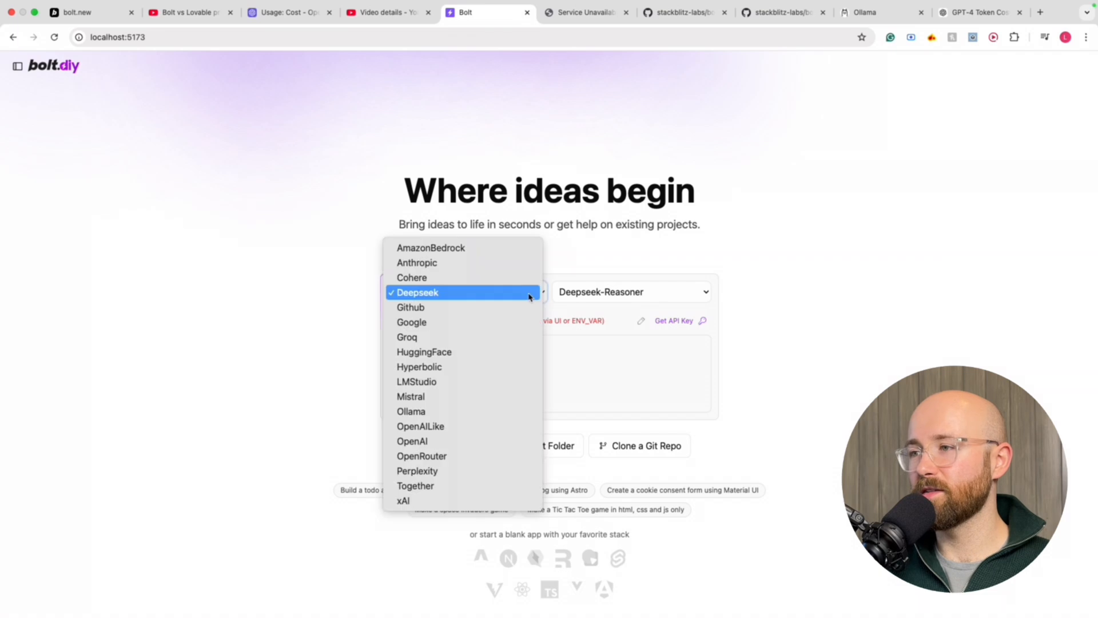
click(463, 444)
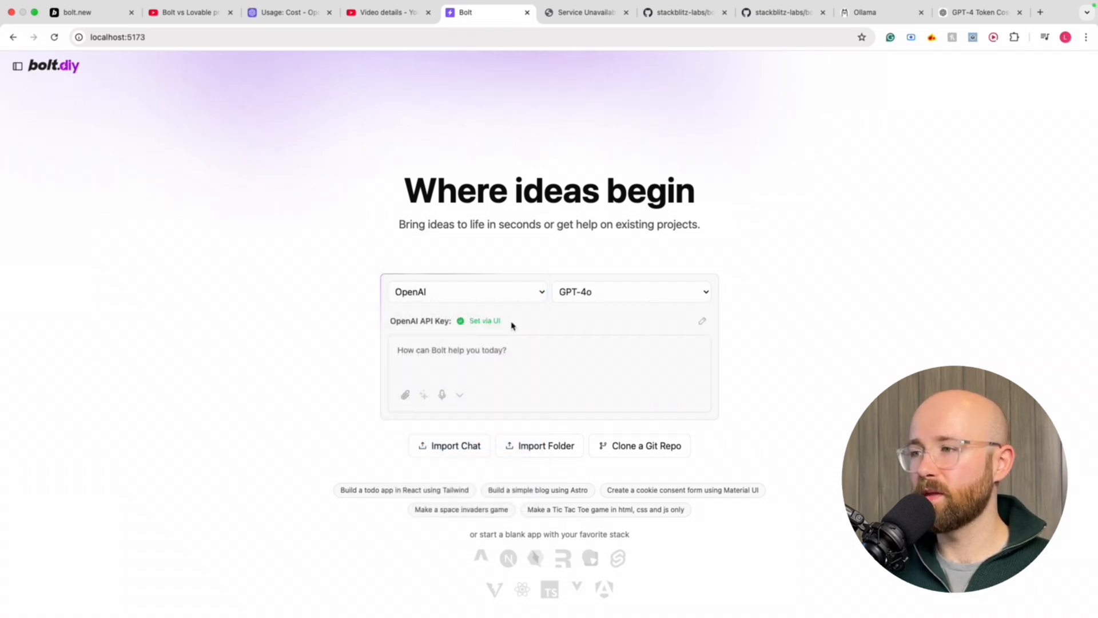
click(507, 291)
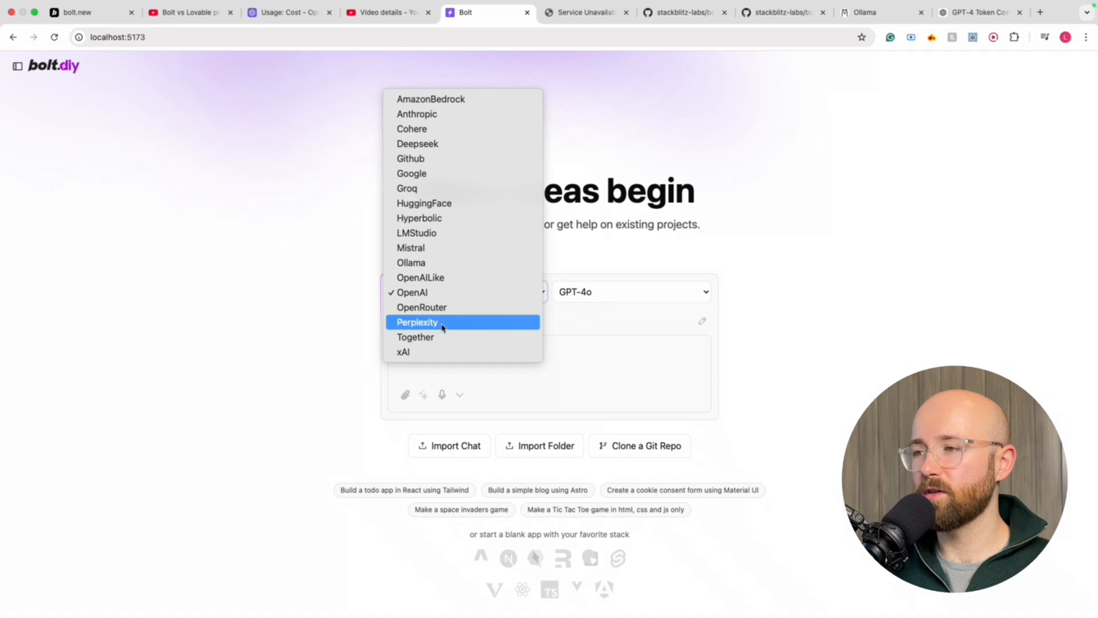
click(442, 324)
click(674, 320)
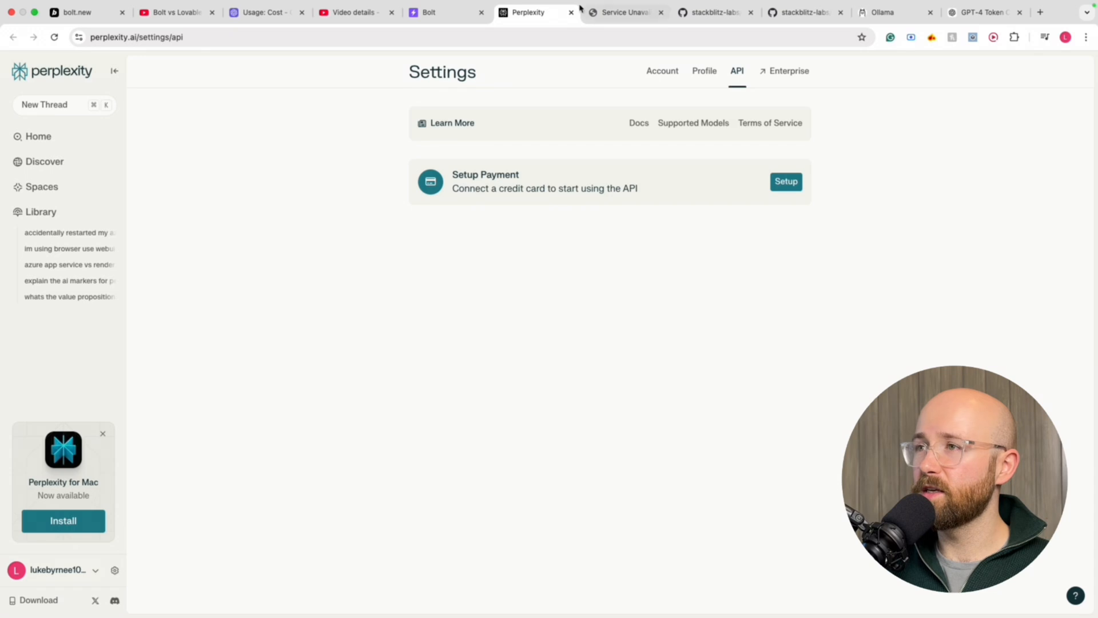
- Examine the OpenAI project's API keys page and its new secret key form, closing the form without creating a key
drag(264, 12, 496, 11)
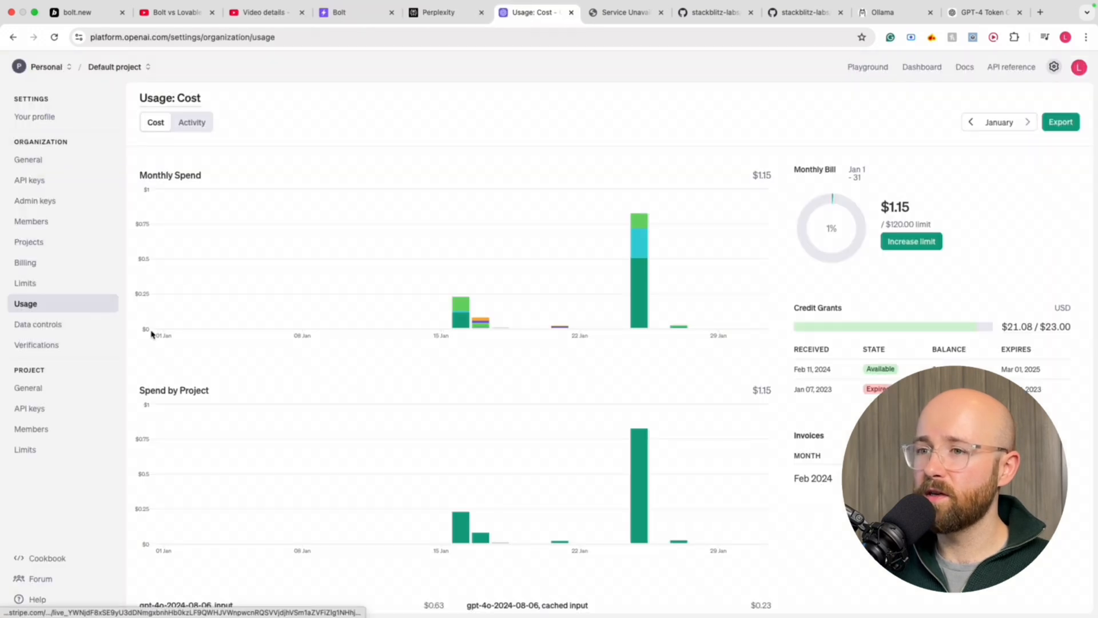
click(46, 416)
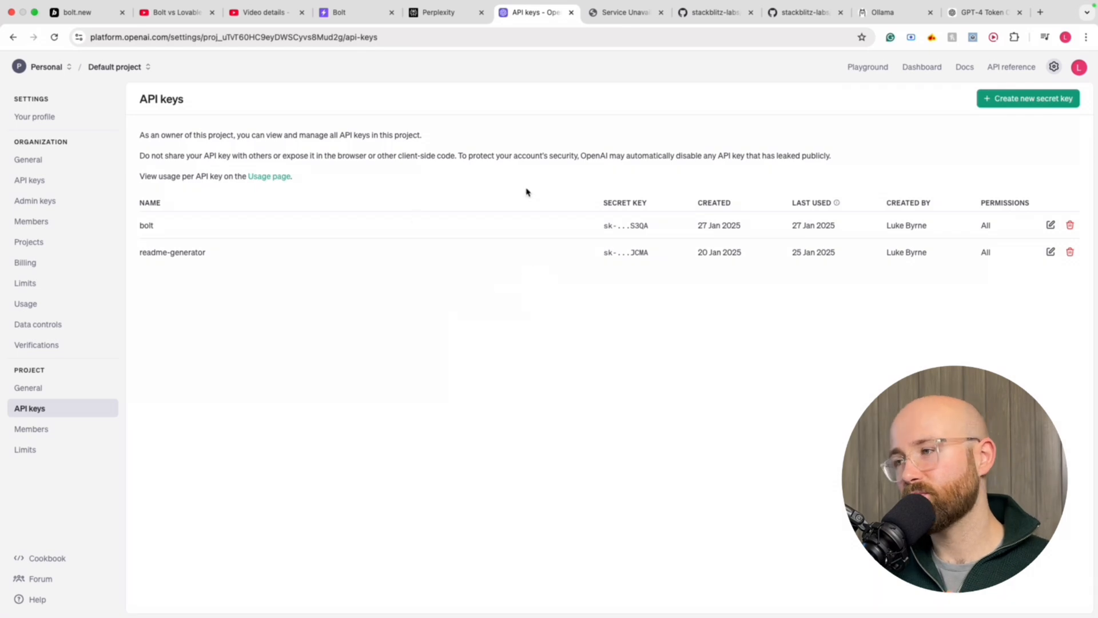
click(1001, 101)
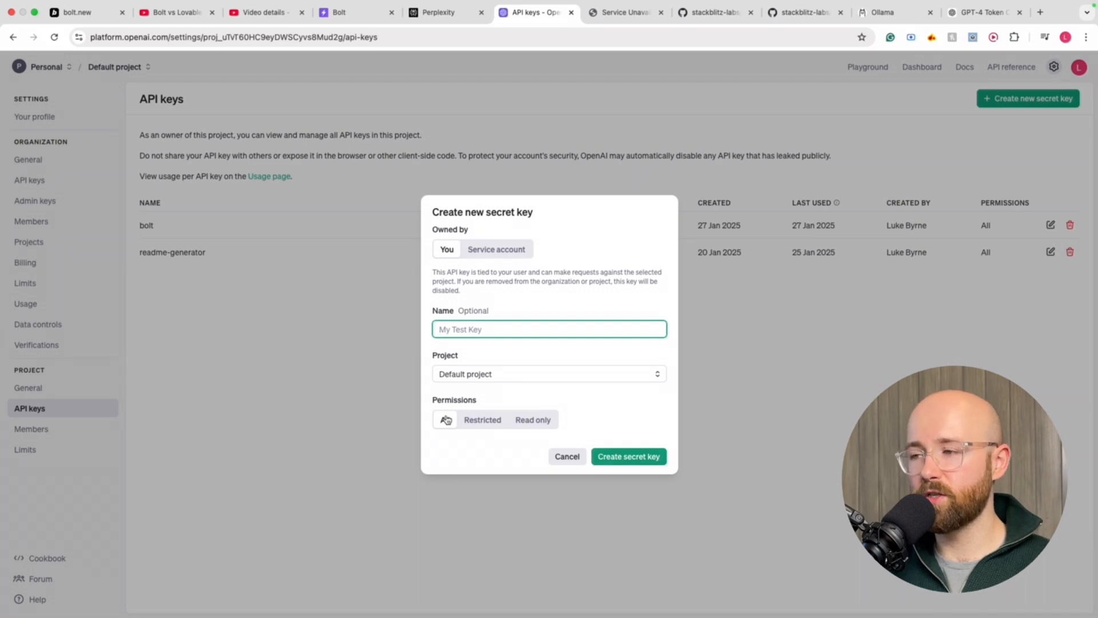
click(565, 459)
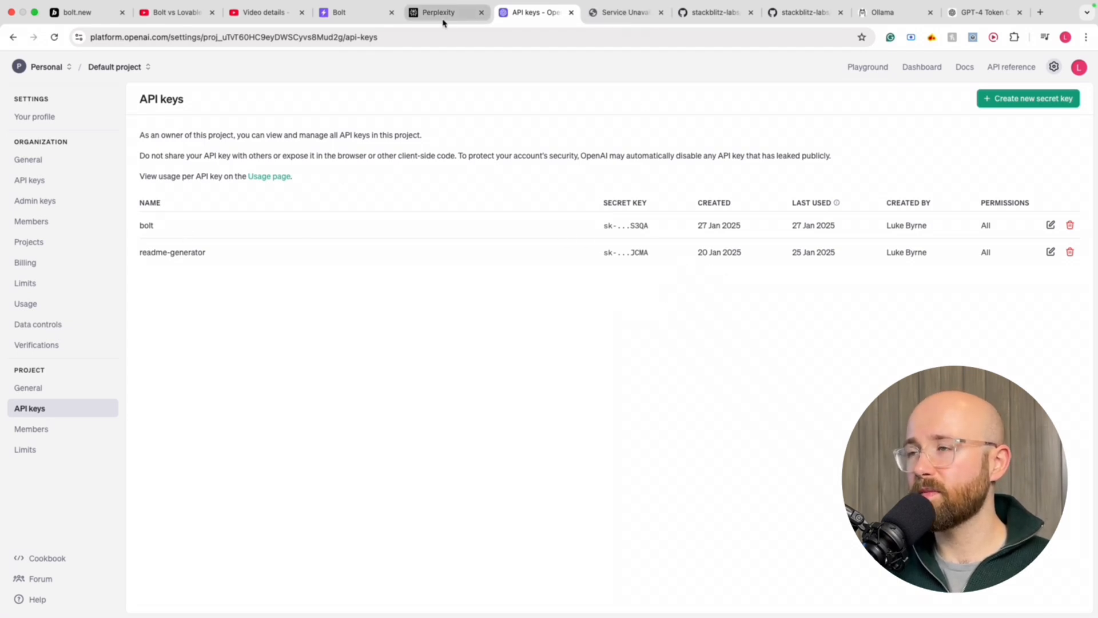
- Set bolt.diy's provider back to OpenAI, then open its stored API key for editing and save it
click(341, 12)
click(501, 298)
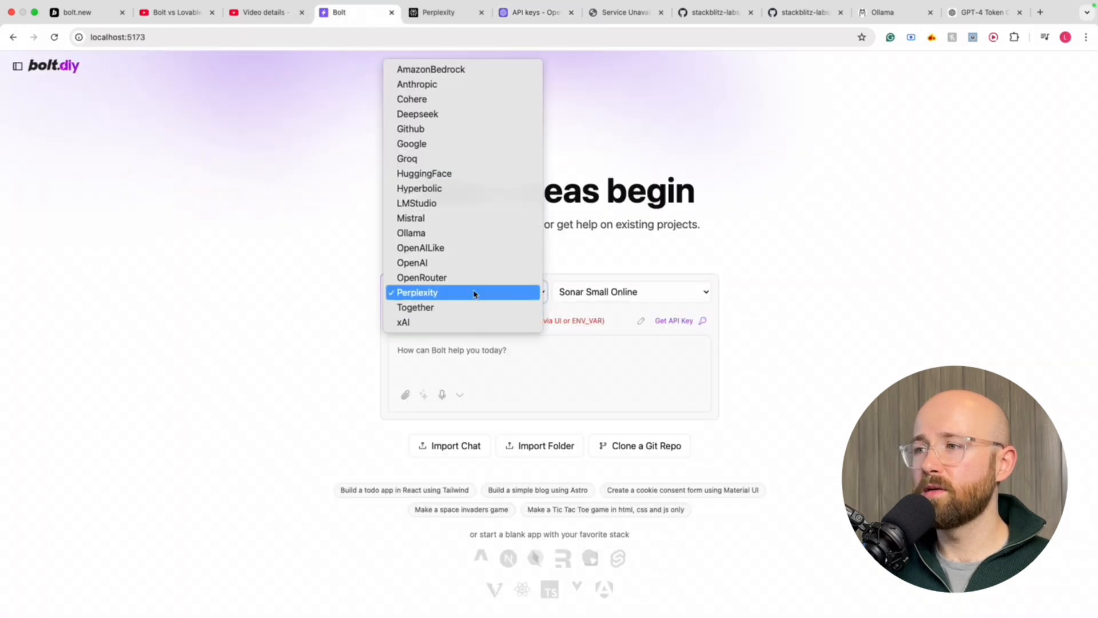
click(473, 259)
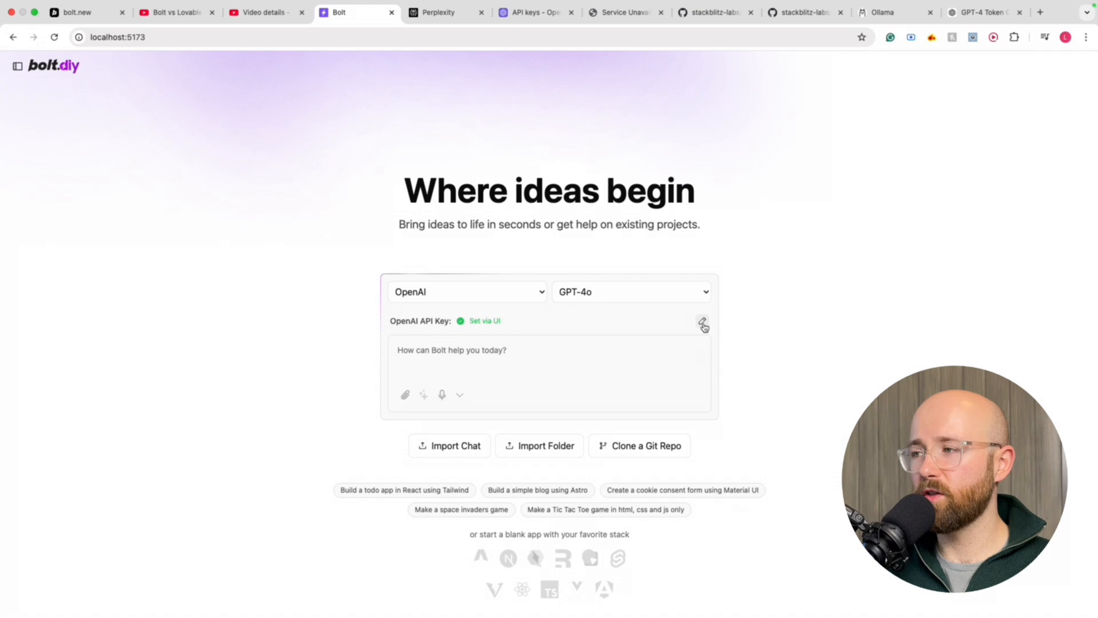
click(701, 320)
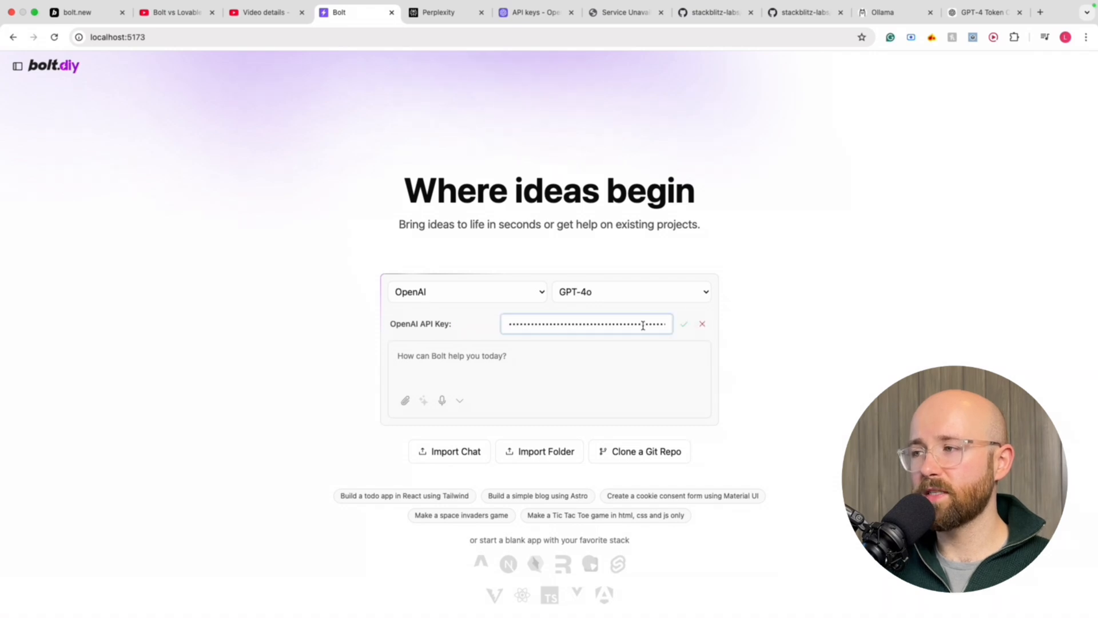
click(686, 324)
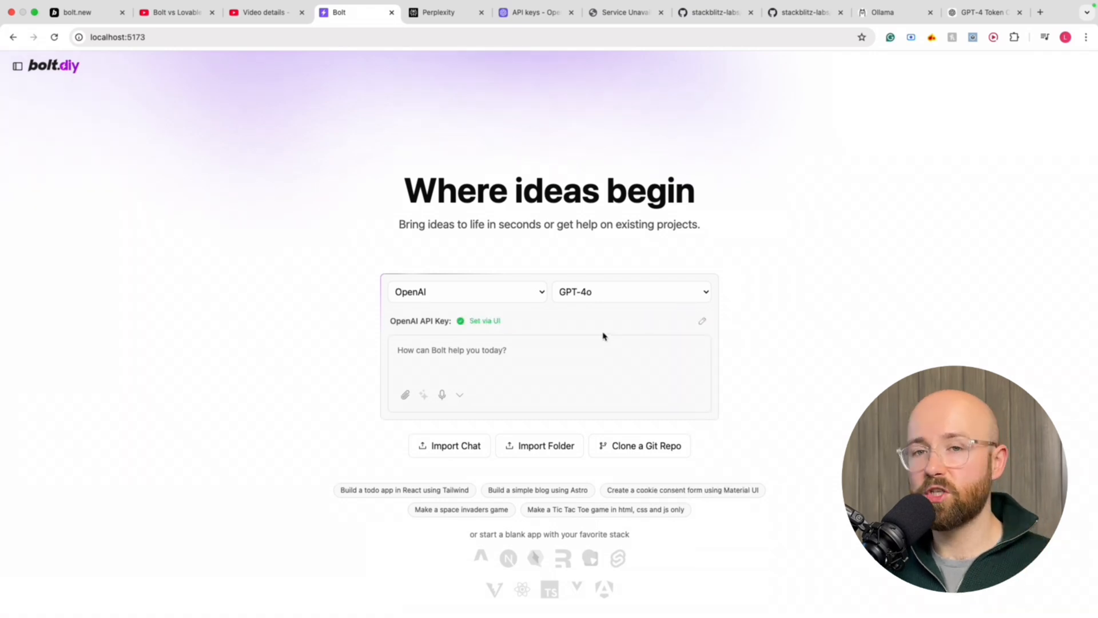
- Switch to VS Code, examine the provider API key variables in .env.local, and return to the Bolt page
key(ctrl+Left)
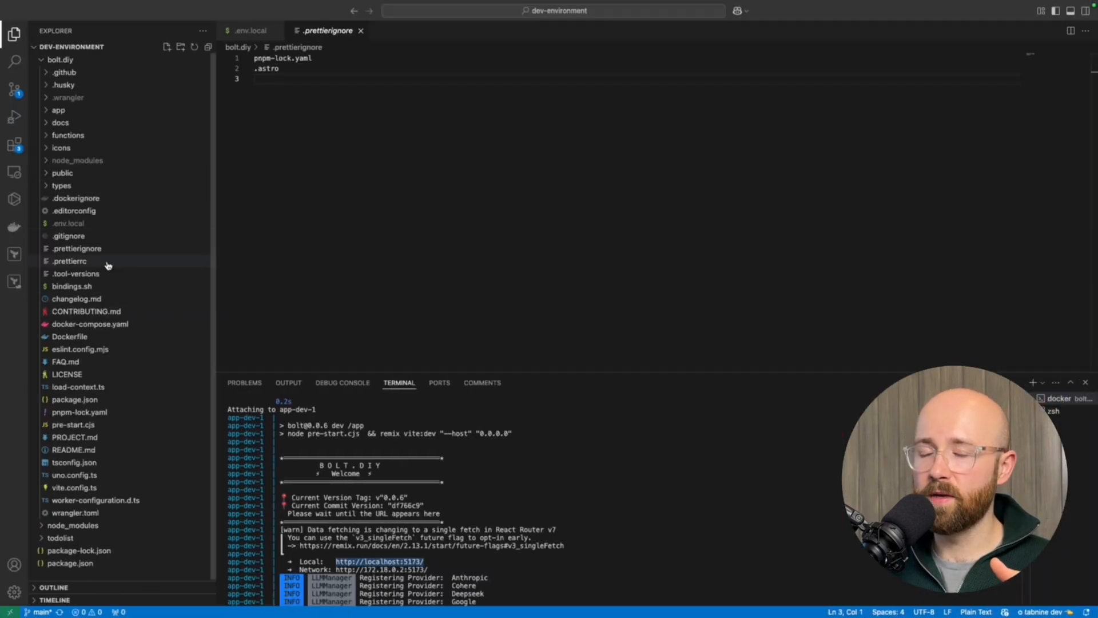
click(127, 227)
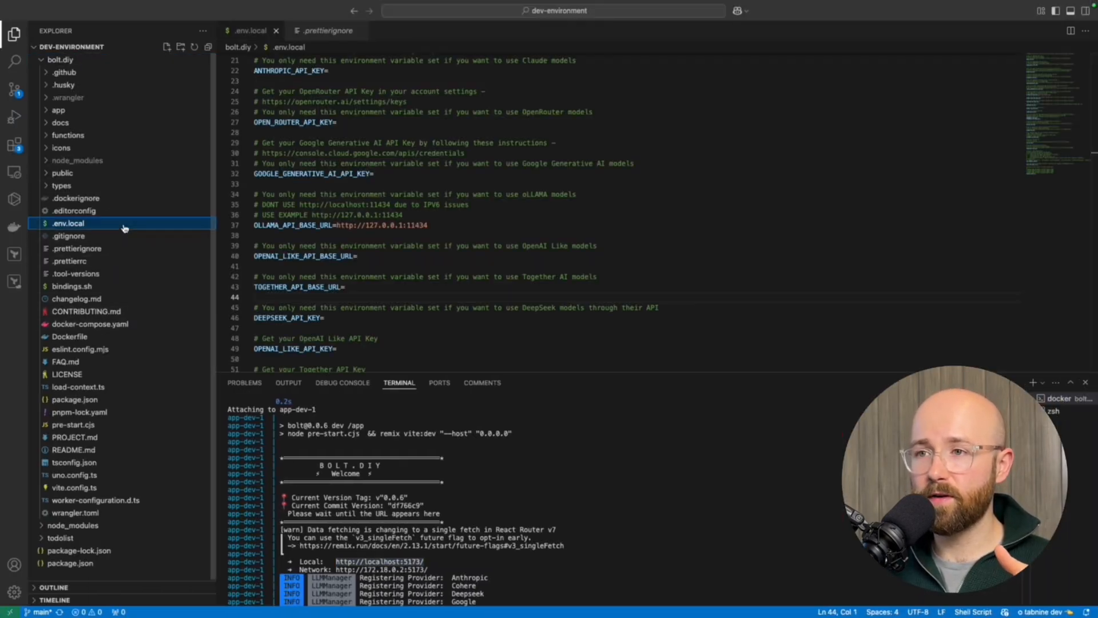
scroll(426, 170, up, 1)
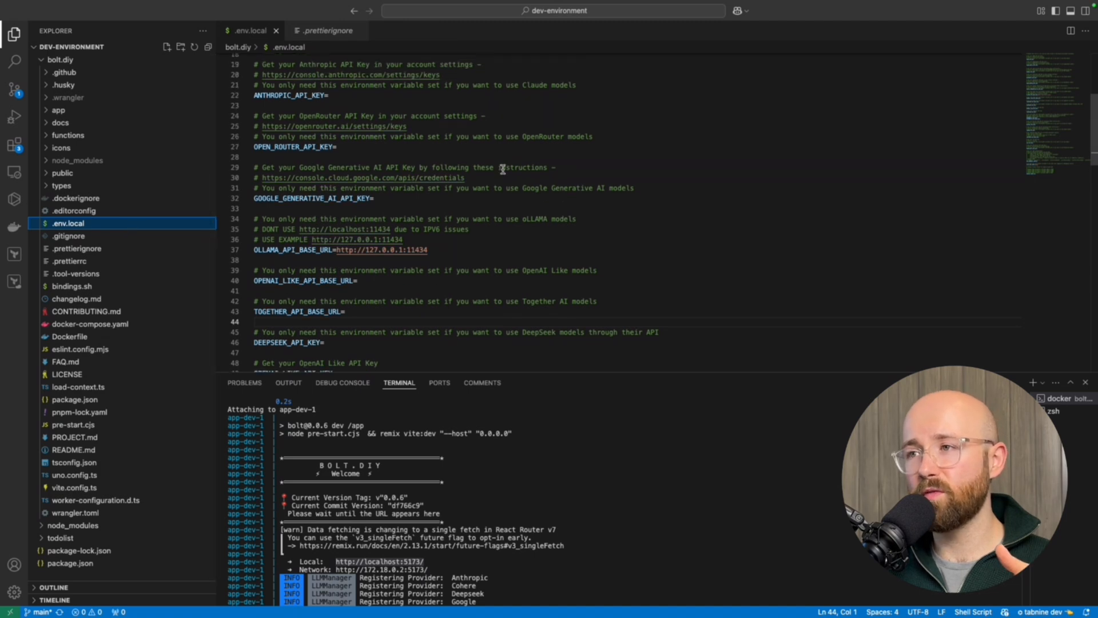
scroll(491, 191, up, 6)
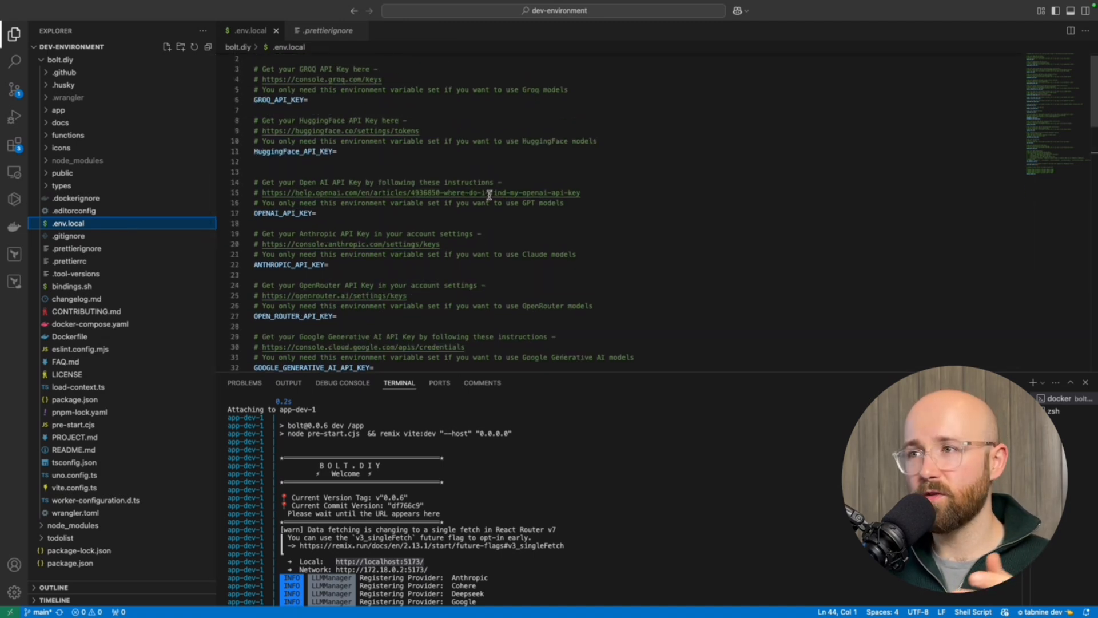
key(ctrl+Right)
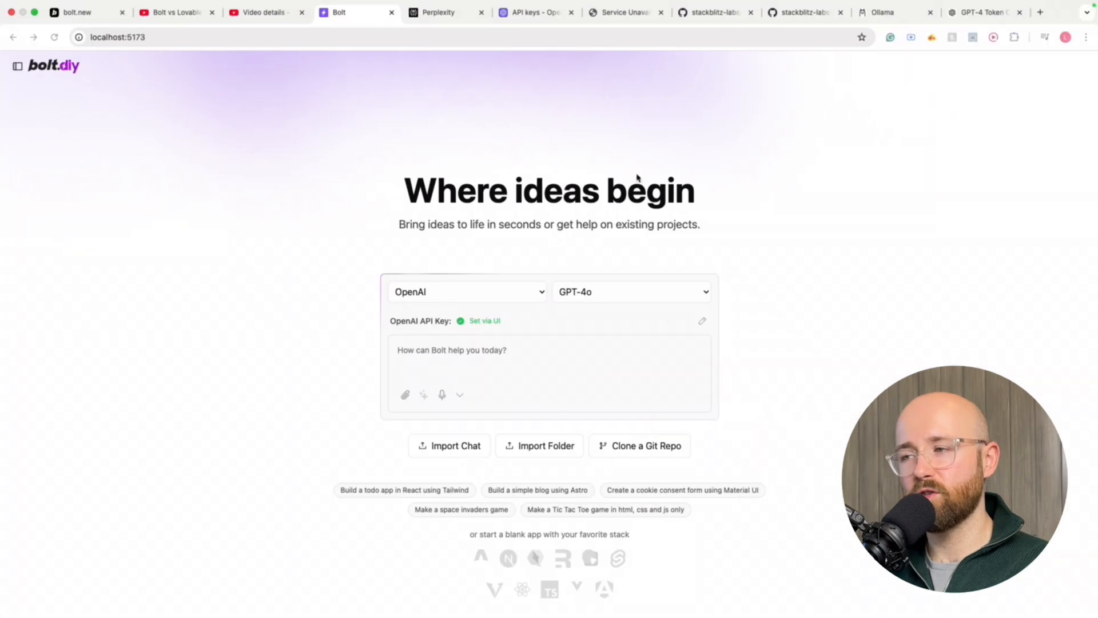
- Generate the example project "Make a Tic Tac Toe game in html, css and js only" using OpenAI GPT-4o
scroll(497, 346, up, 5)
scroll(512, 330, down, 5)
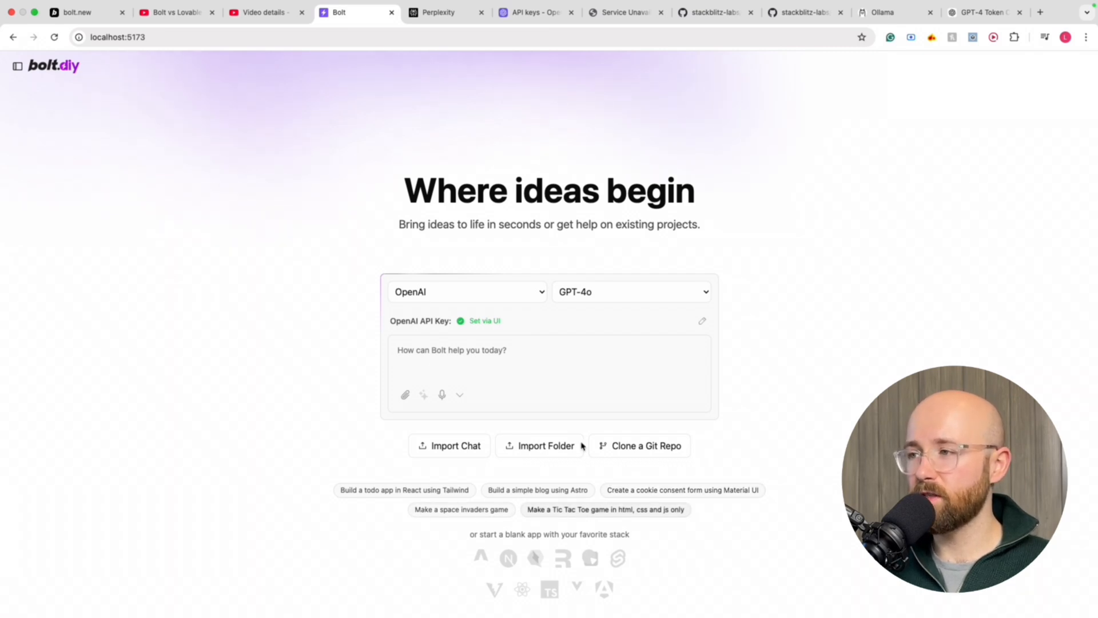
click(573, 375)
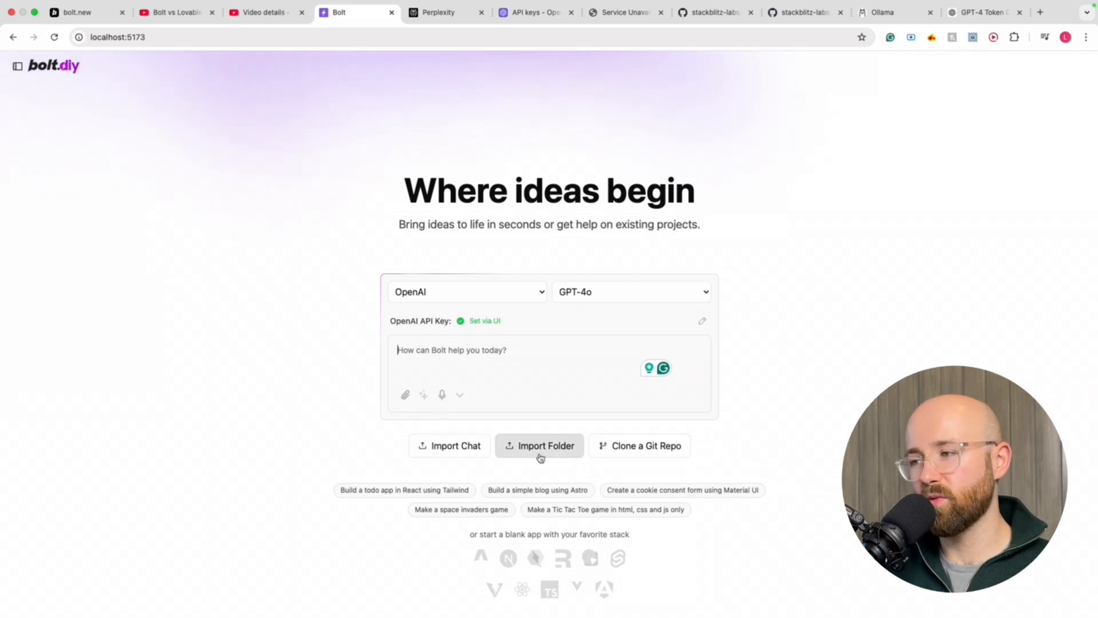
click(548, 509)
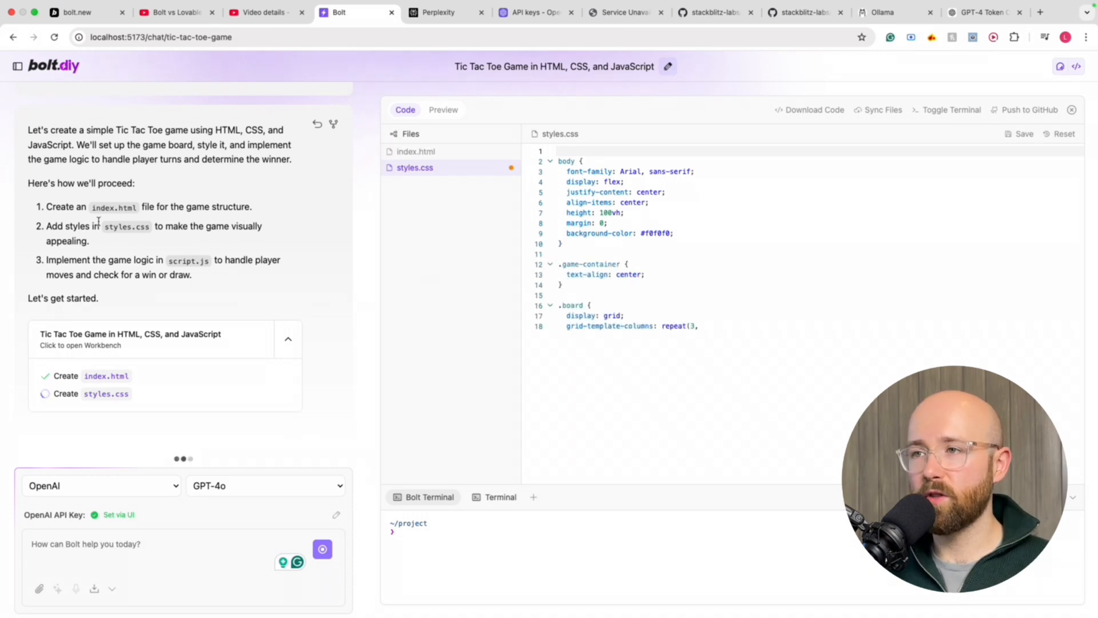
scroll(135, 240, up, 2)
scroll(126, 295, down, 2)
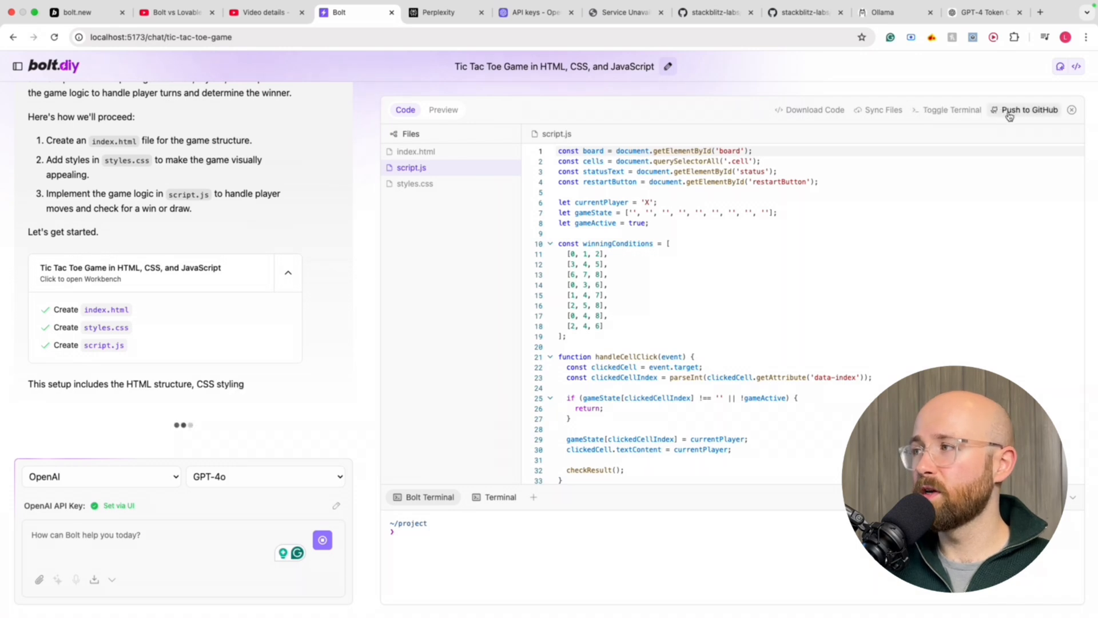
- Start syncing the project files and create a new folder named tictactoe-game inside dev-environment
click(874, 111)
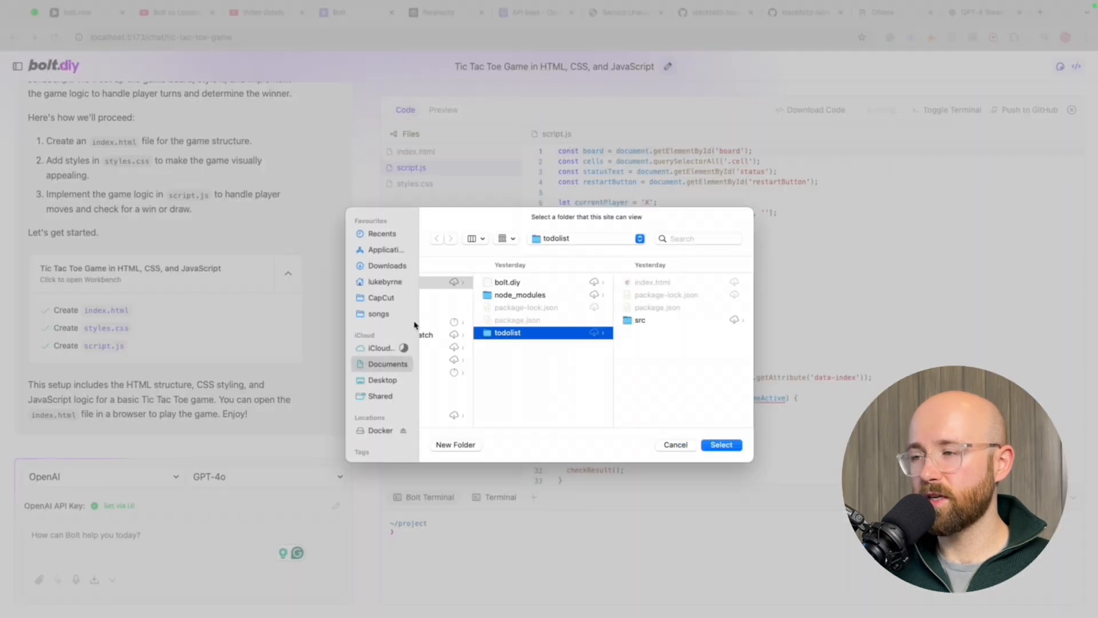
click(539, 349)
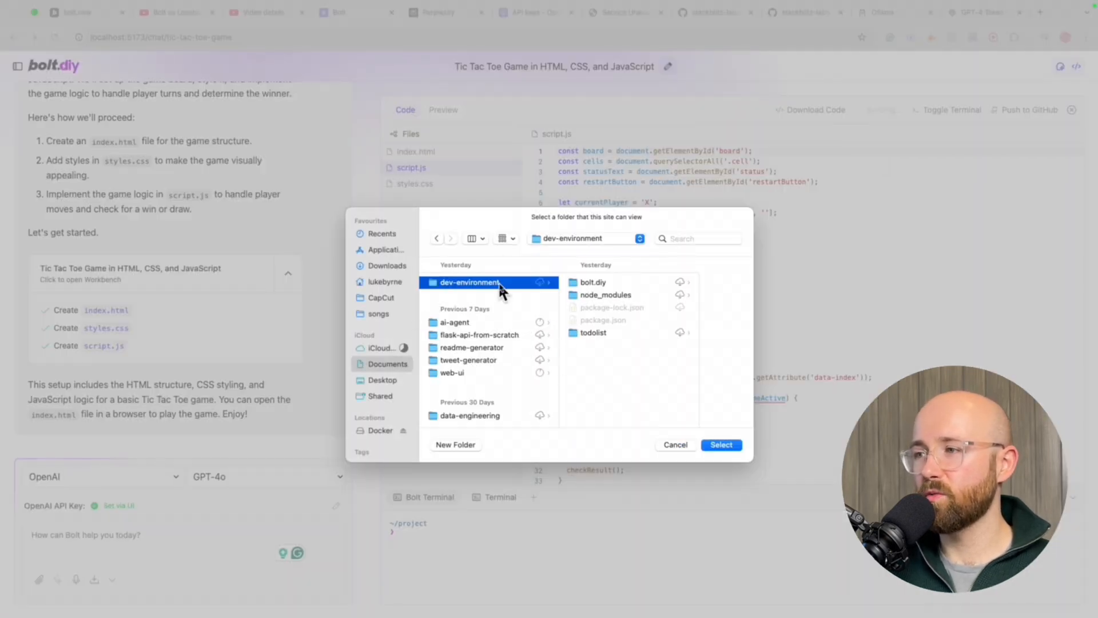
click(470, 441)
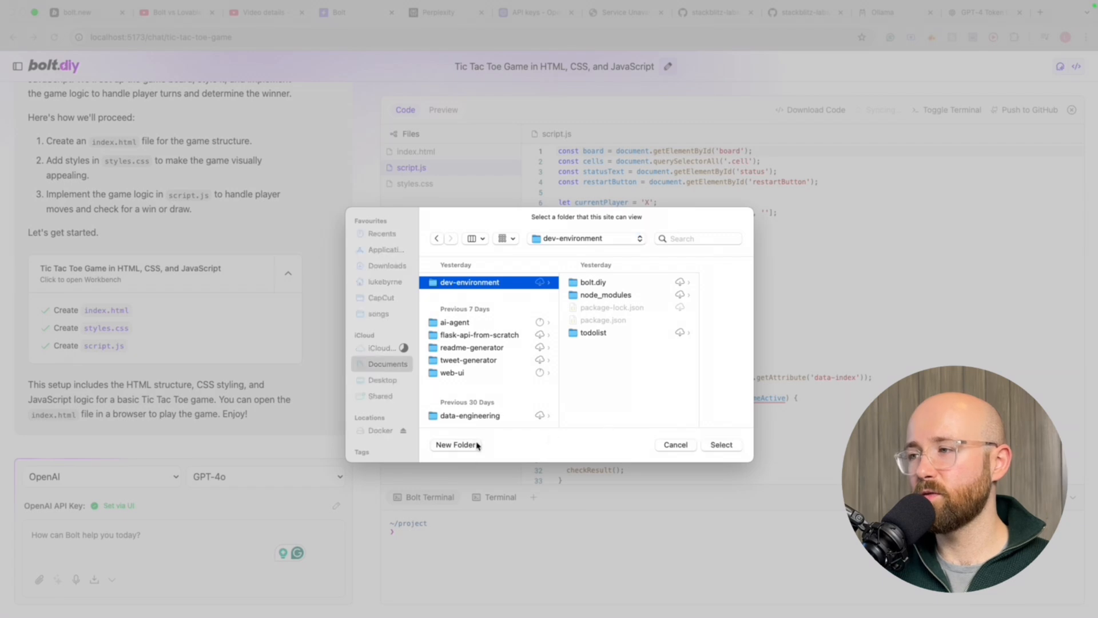
text(tictactoe)
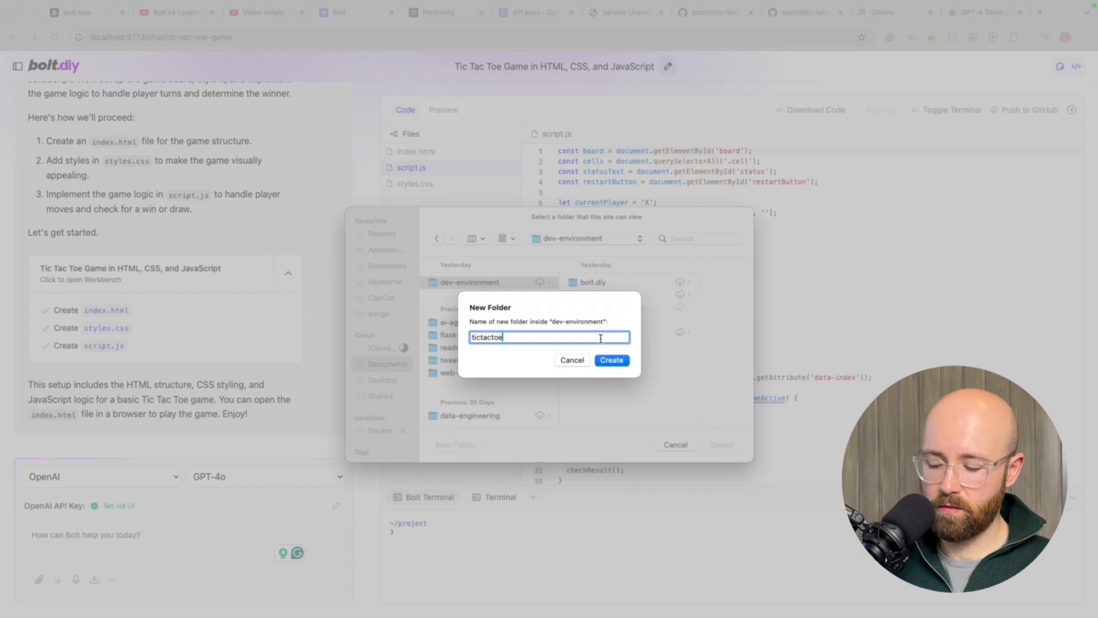
text(-game)
click(602, 360)
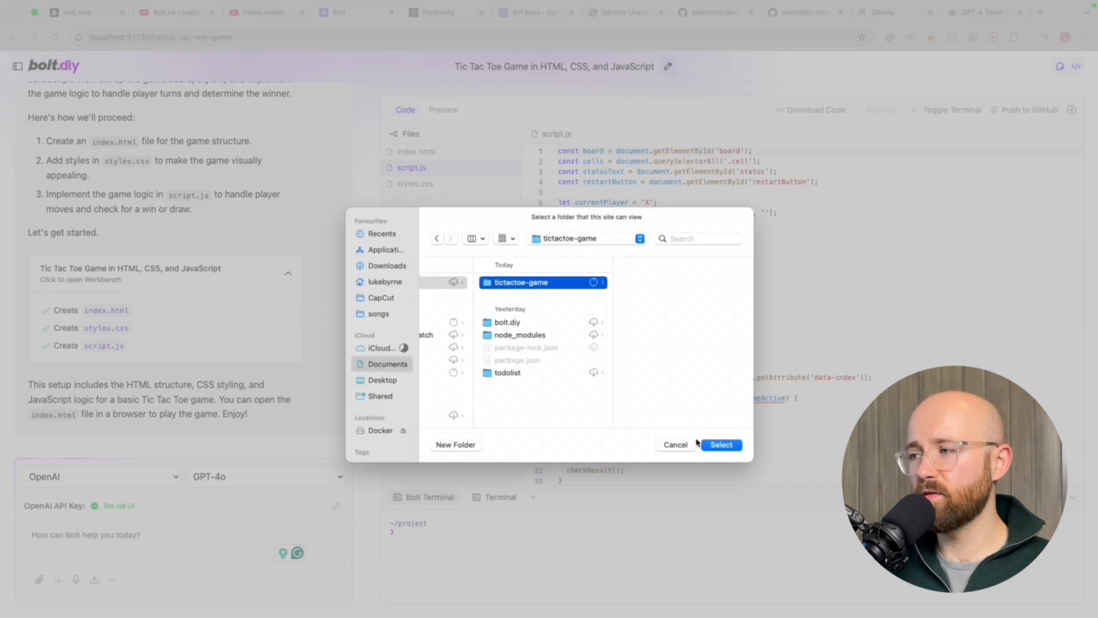
- Choose tictactoe-game as the sync destination and allow the site to view and save files there
click(721, 447)
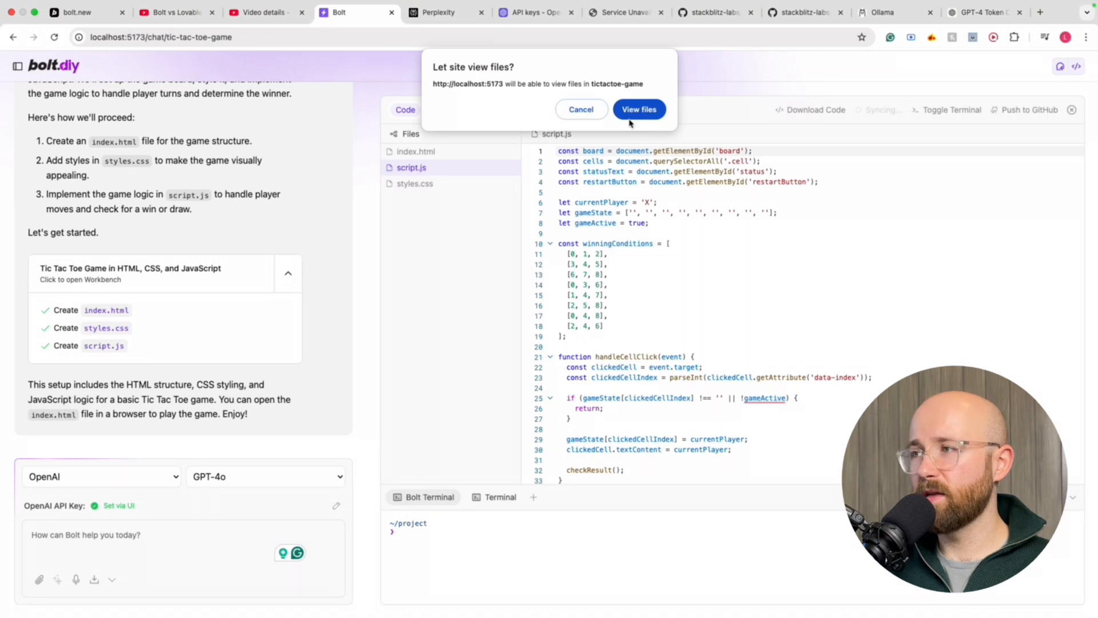
click(635, 110)
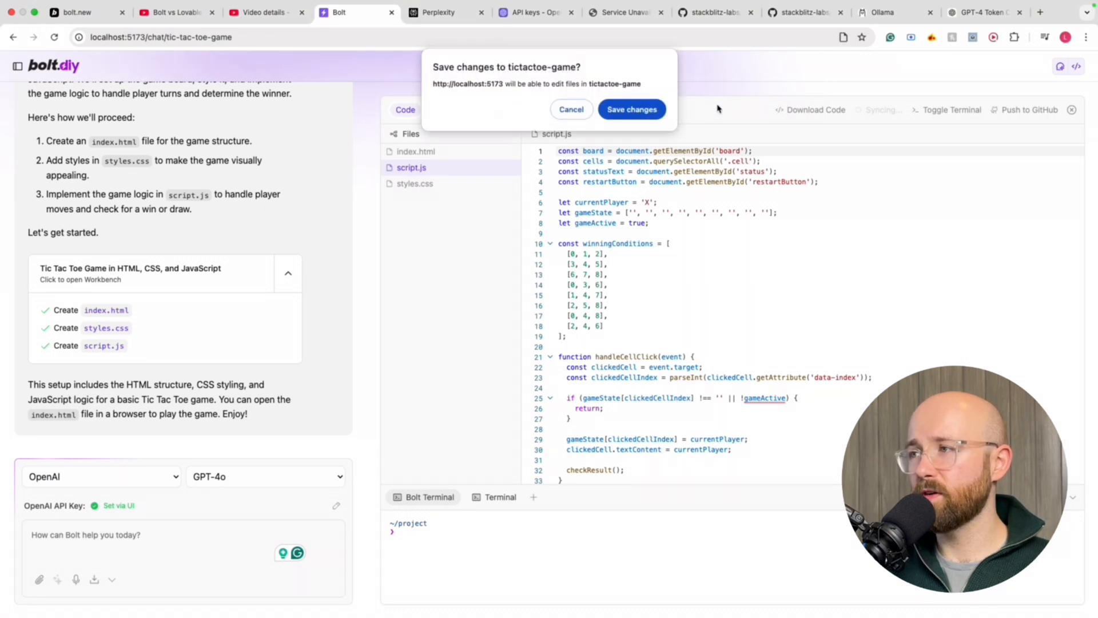
click(651, 112)
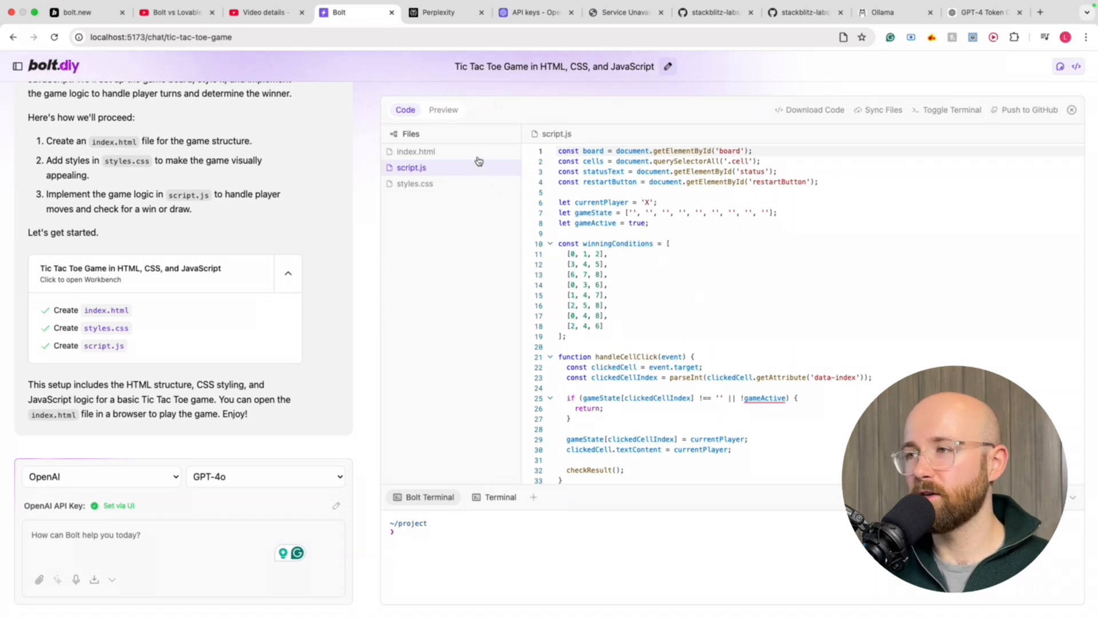
- Check the game's preview and examine the generated index.html code
click(455, 113)
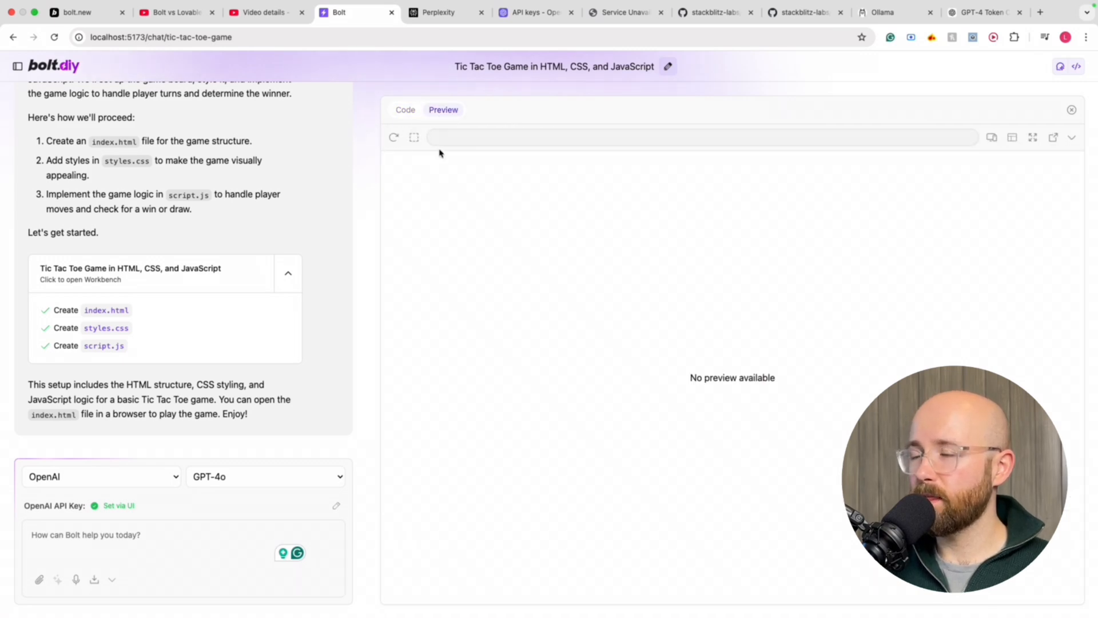
click(406, 109)
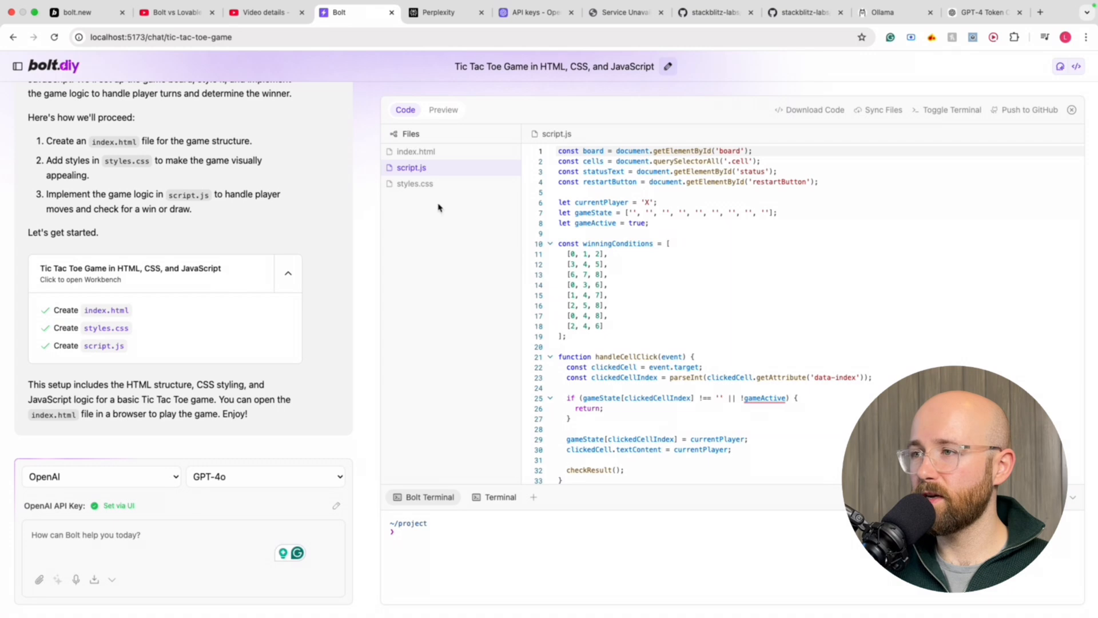
click(416, 151)
scroll(609, 303, down, 3)
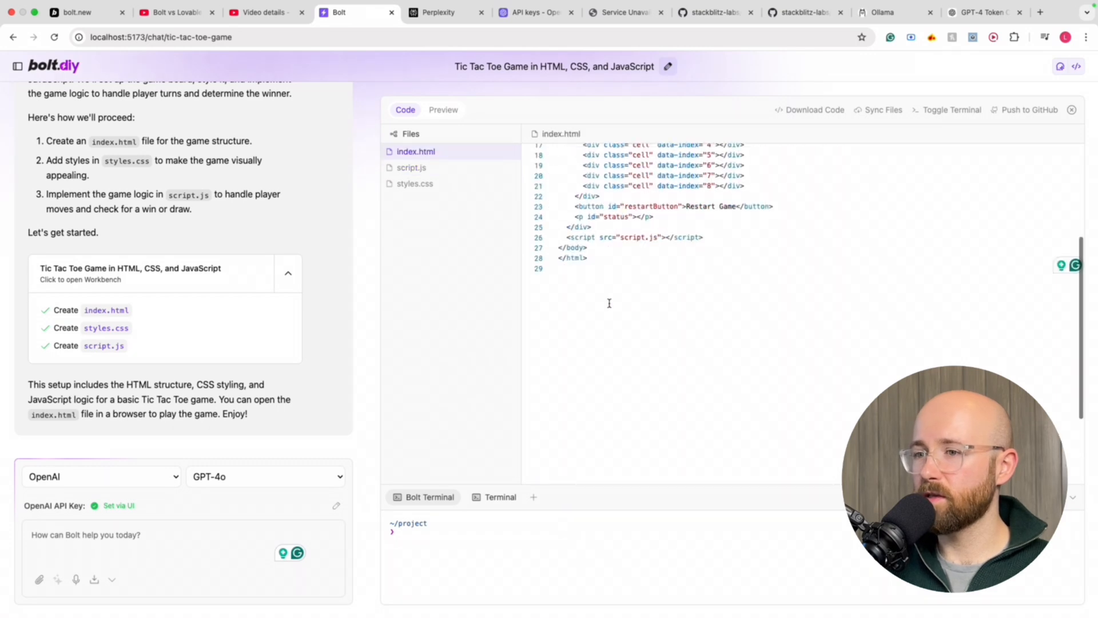
scroll(586, 302, up, 3)
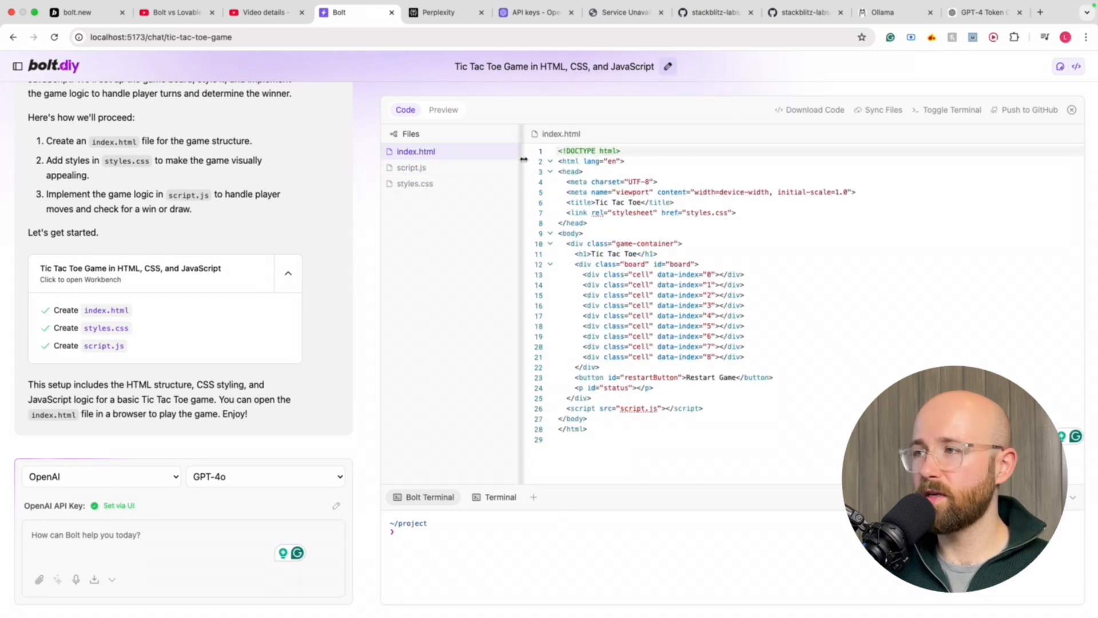
click(444, 110)
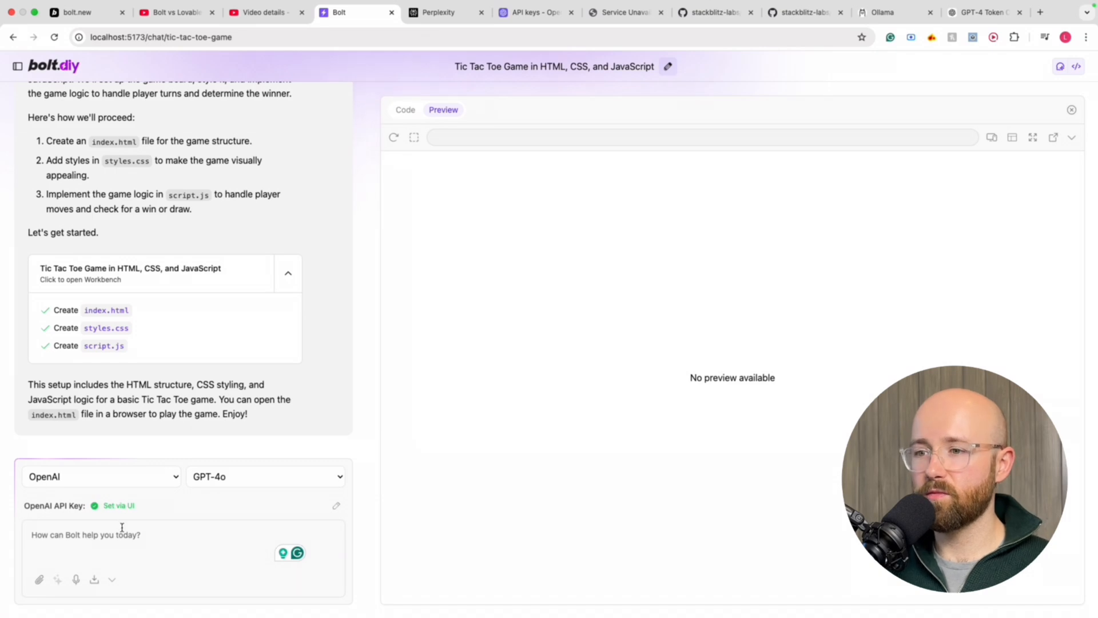
- Send Bolt the prompt "I can't see it in in preview" and review its response and the game preview
click(126, 534)
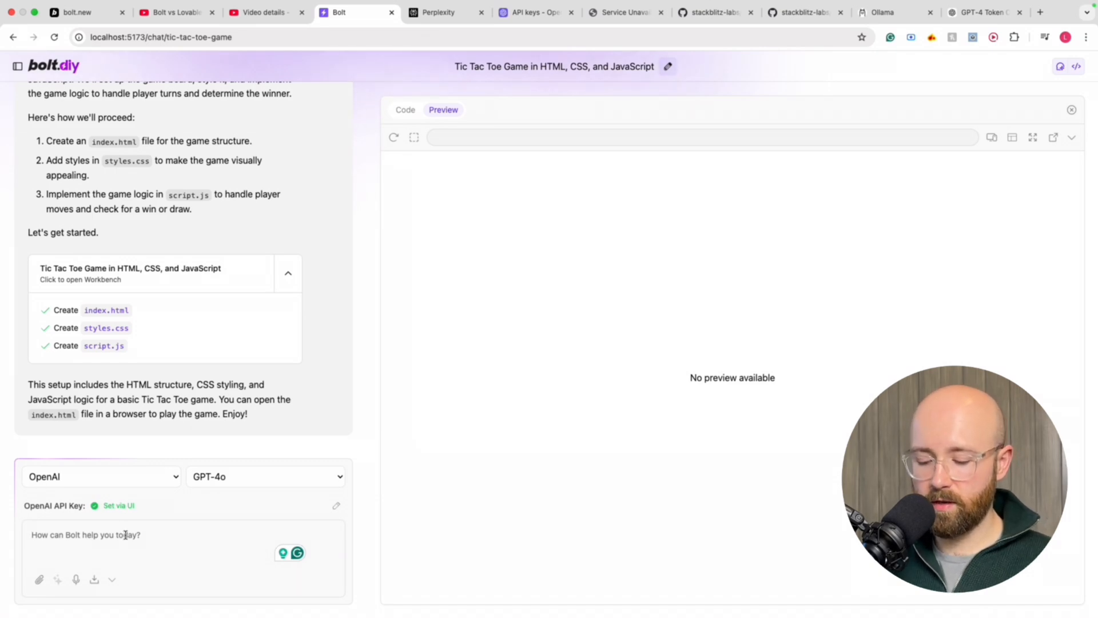
text(I a)
text( can't s)
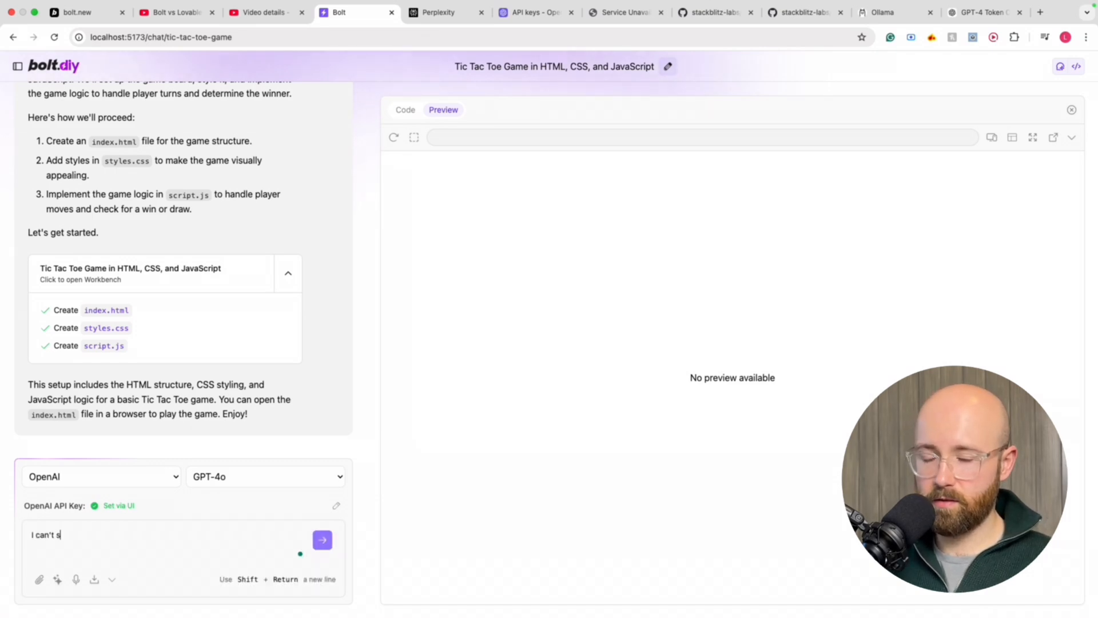
text(ee it in in preview)
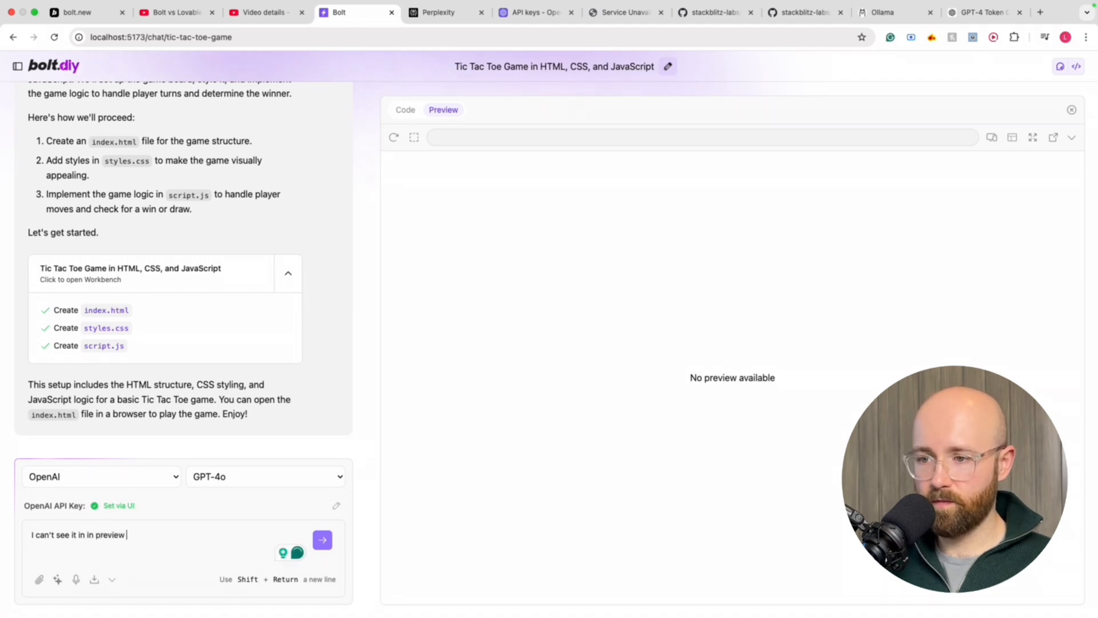
key(Return)
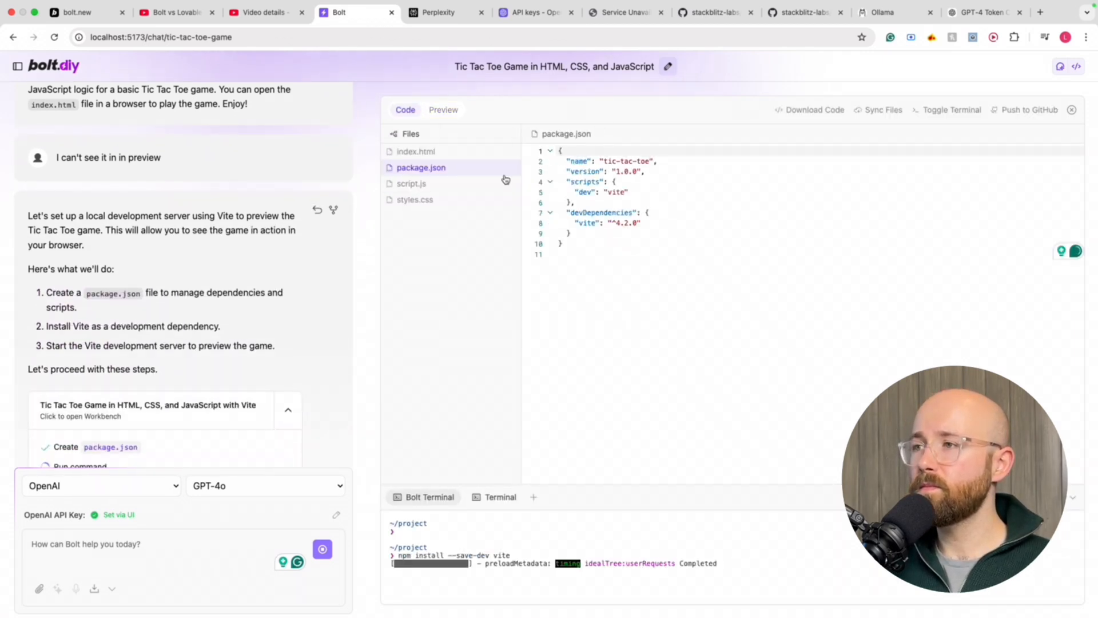
click(443, 111)
click(413, 111)
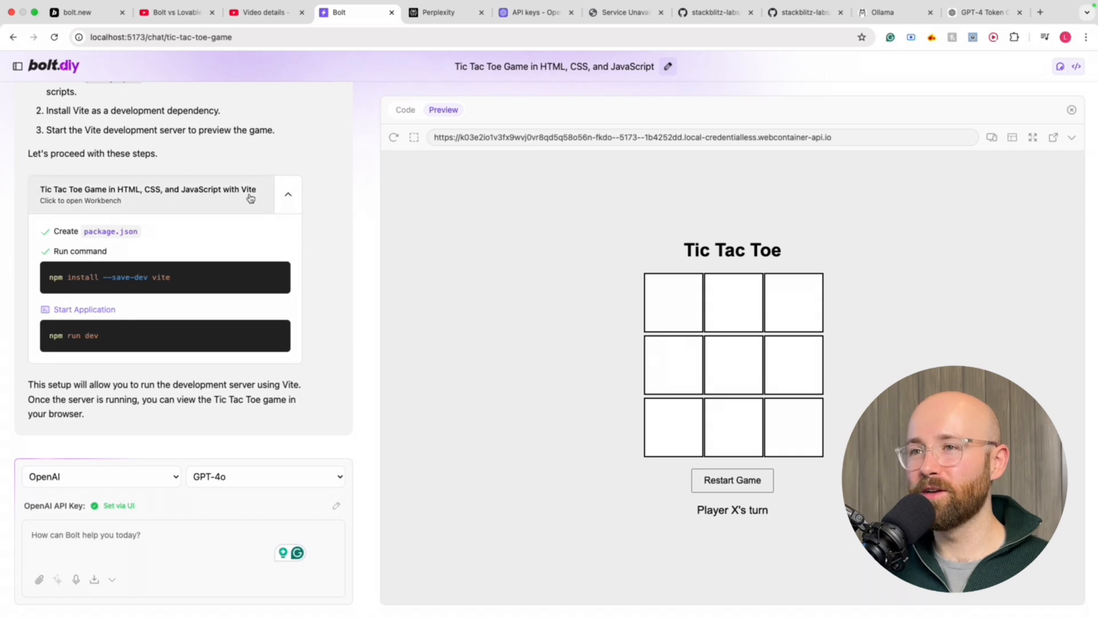
scroll(101, 139, up, 5)
scroll(100, 139, down, 5)
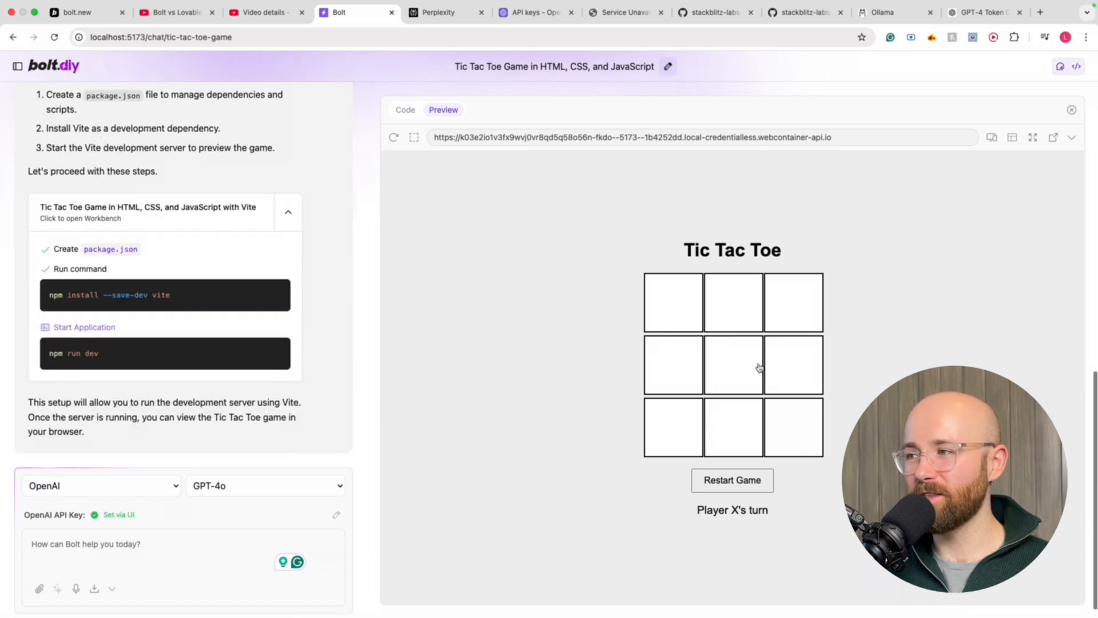
- Test the Tic Tac Toe preview by playing X and O alternately until all nine cells are filled
click(675, 290)
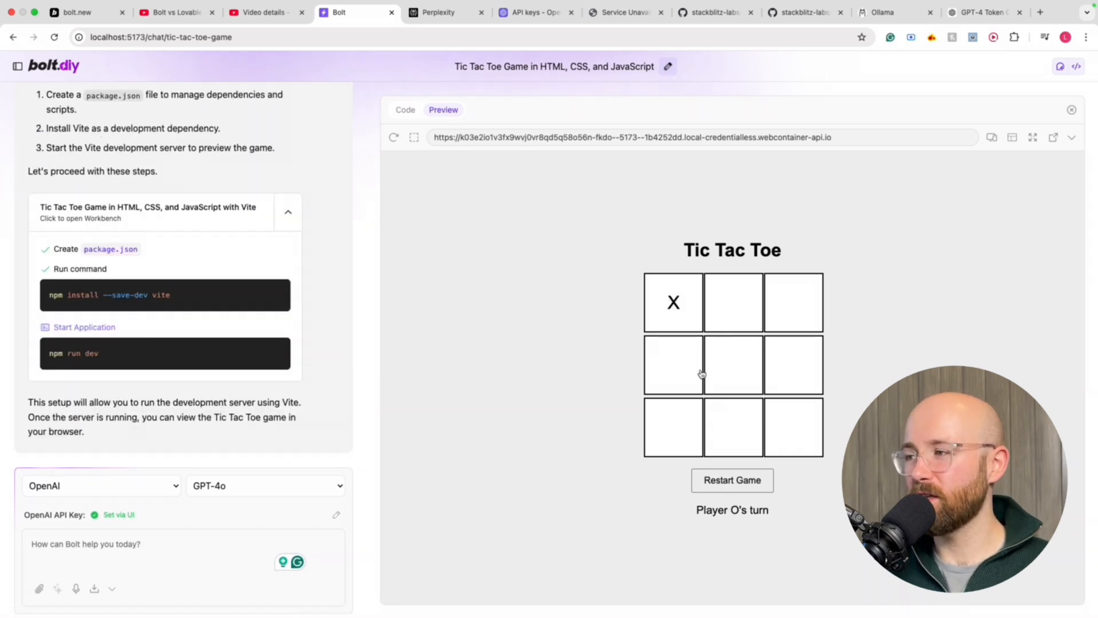
click(726, 358)
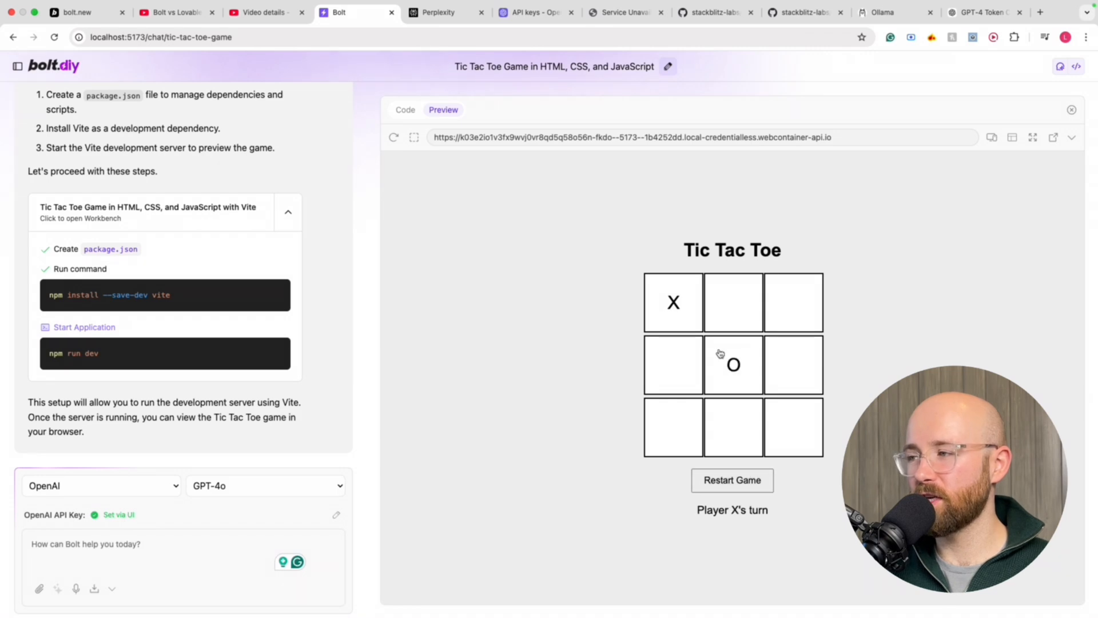
click(735, 313)
click(792, 309)
click(788, 363)
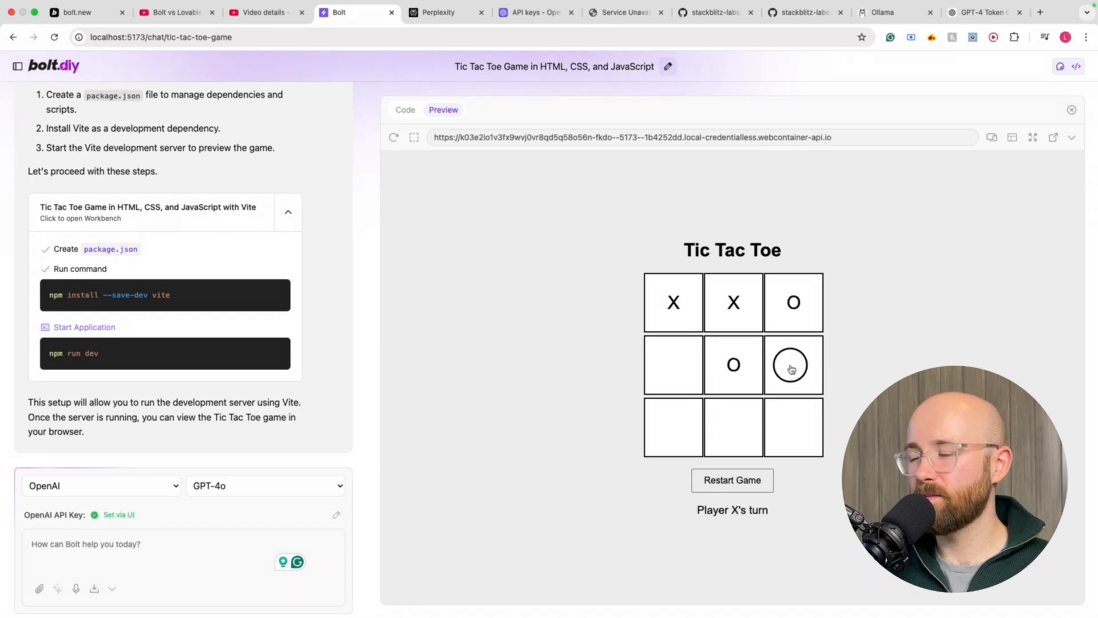
click(684, 386)
click(677, 430)
click(734, 429)
click(805, 430)
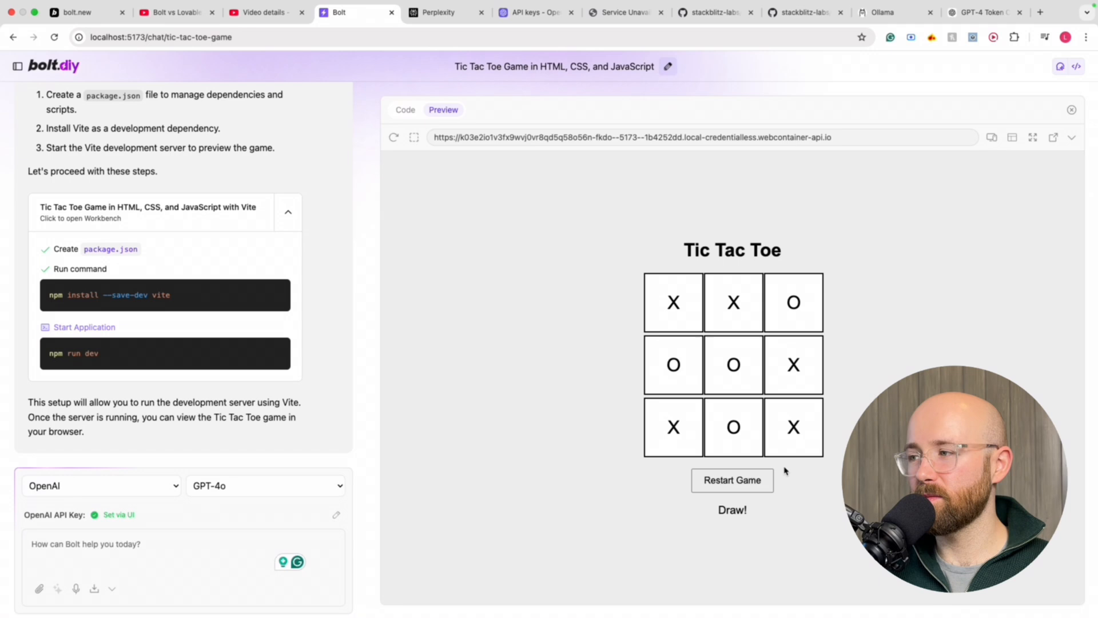
- Restart the Tic Tac Toe game and play a second round in which O takes the whole middle column
click(739, 476)
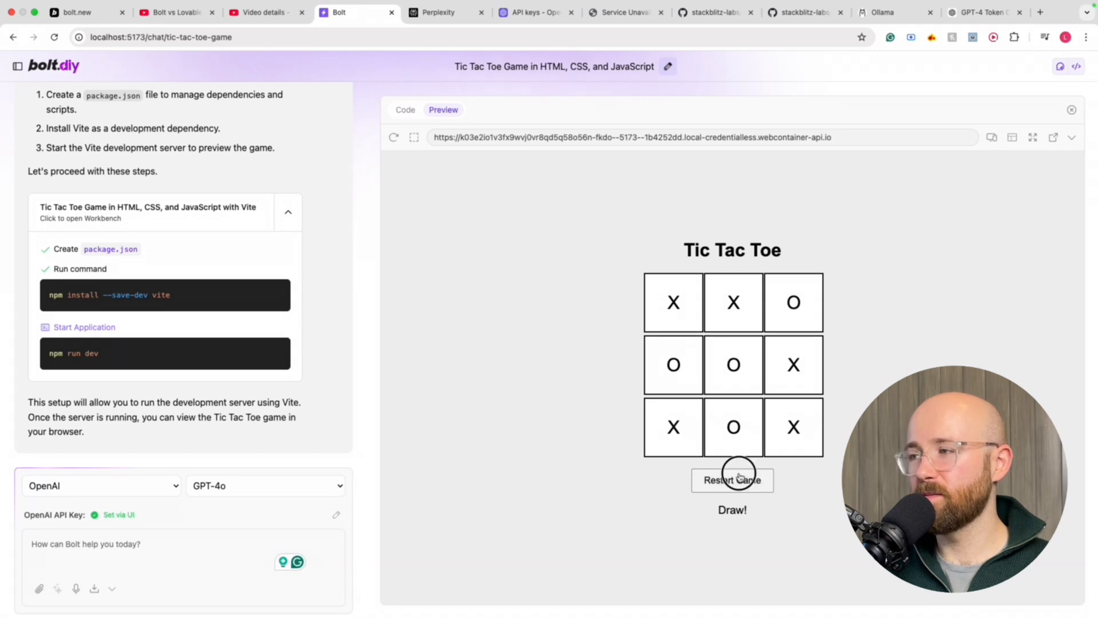
click(687, 290)
click(734, 366)
click(781, 420)
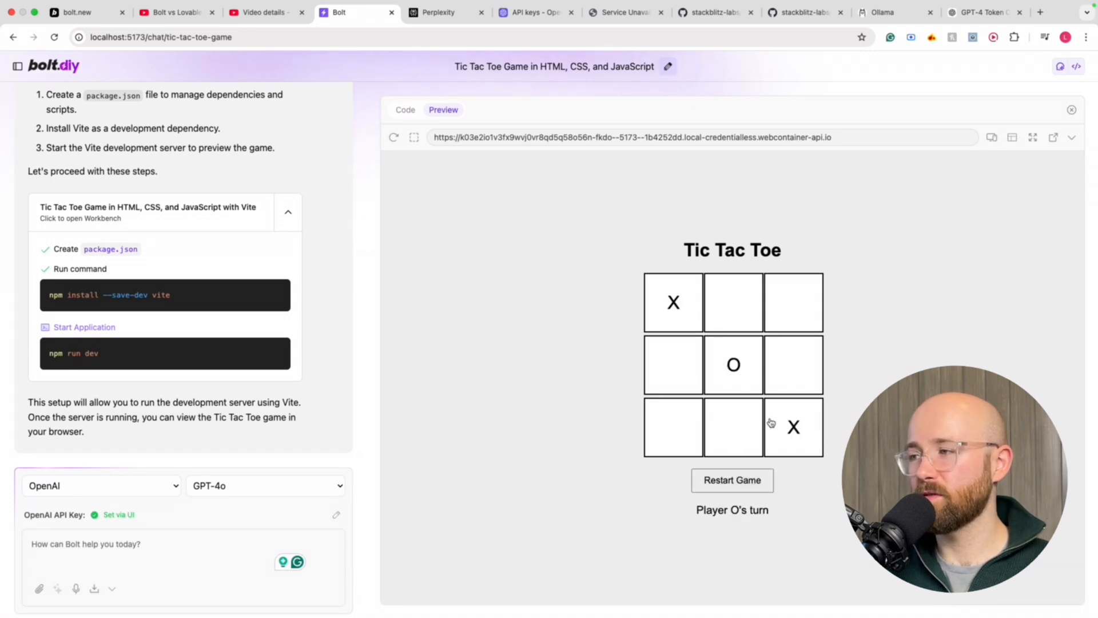
click(725, 428)
click(662, 363)
click(725, 304)
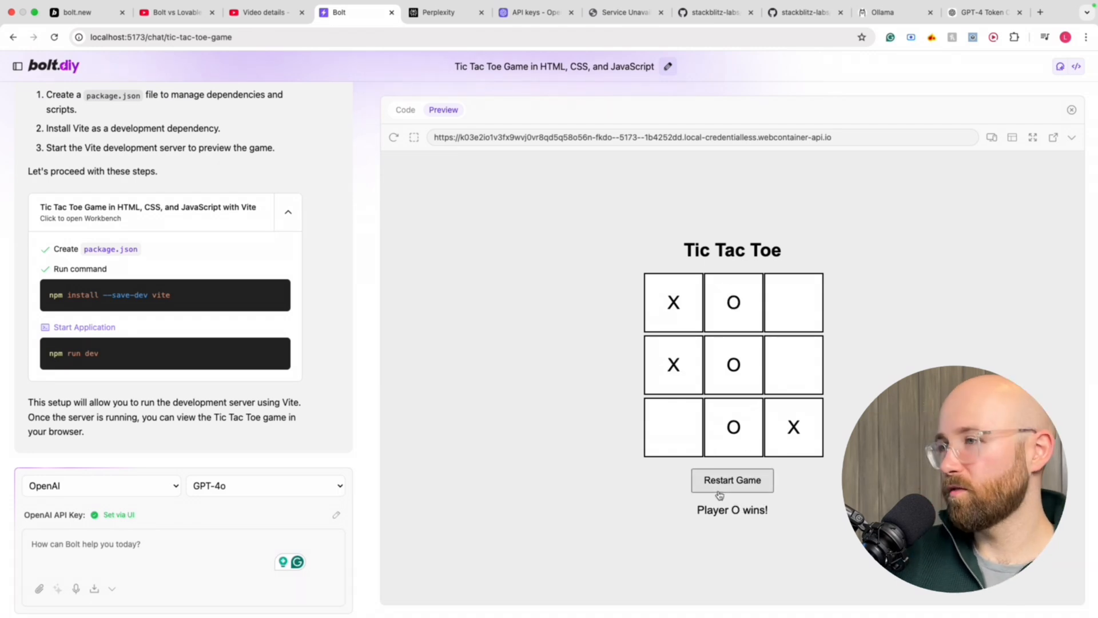
- Return to the project code and sync the updated files to the existing tictactoe-game folder
scroll(133, 398, down, 1)
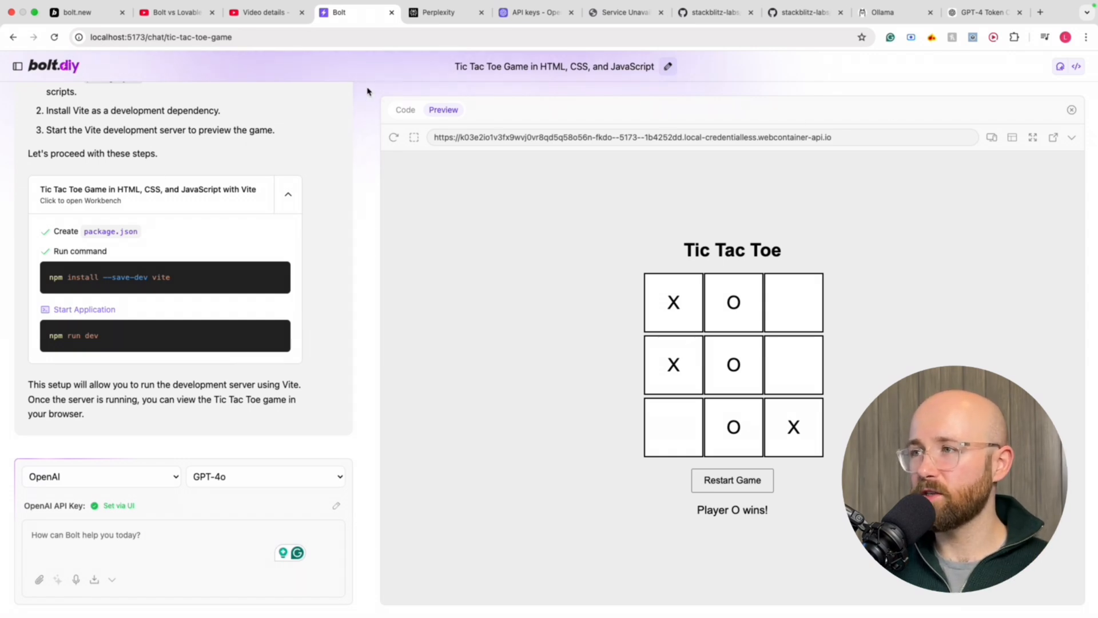
click(402, 111)
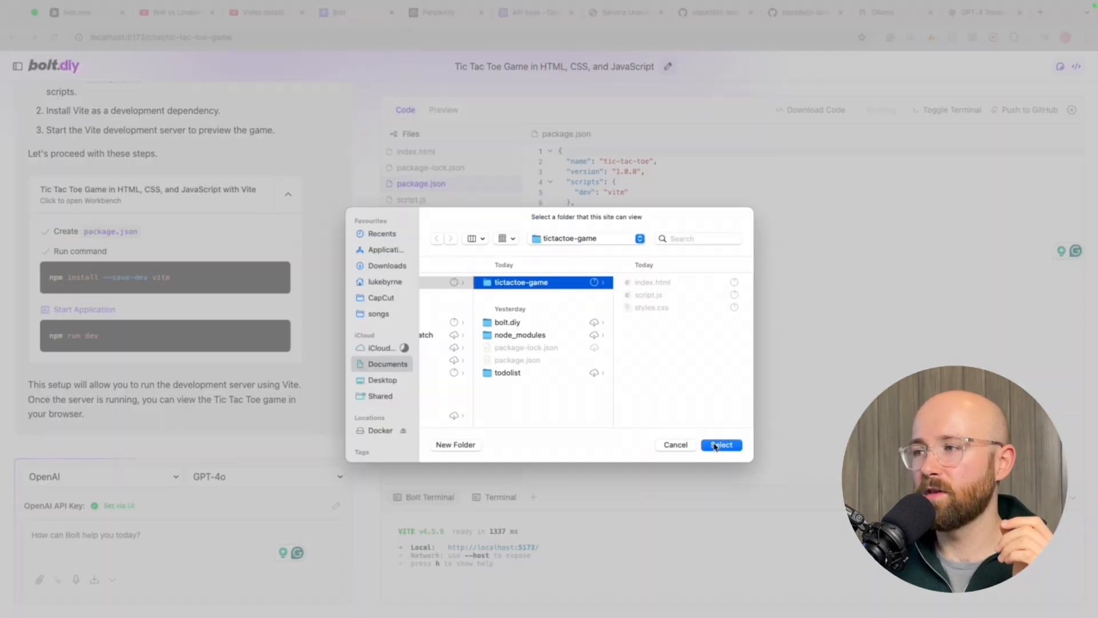
click(714, 446)
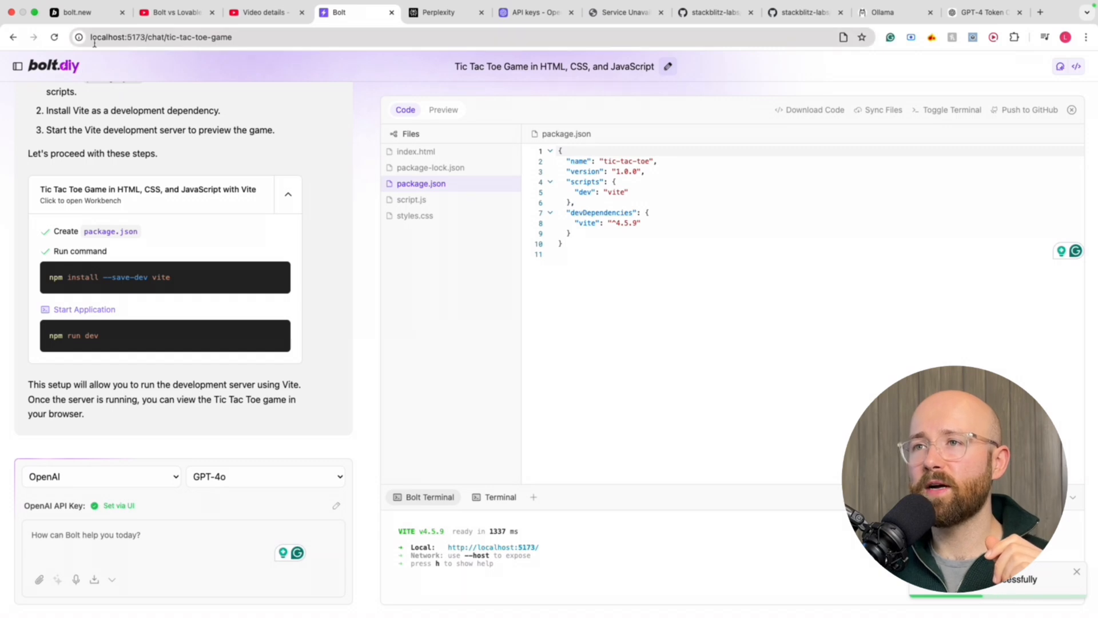
- Go to the bolt.diy home page, view the chat history and reopen the Tic Tac Toe chat
click(67, 66)
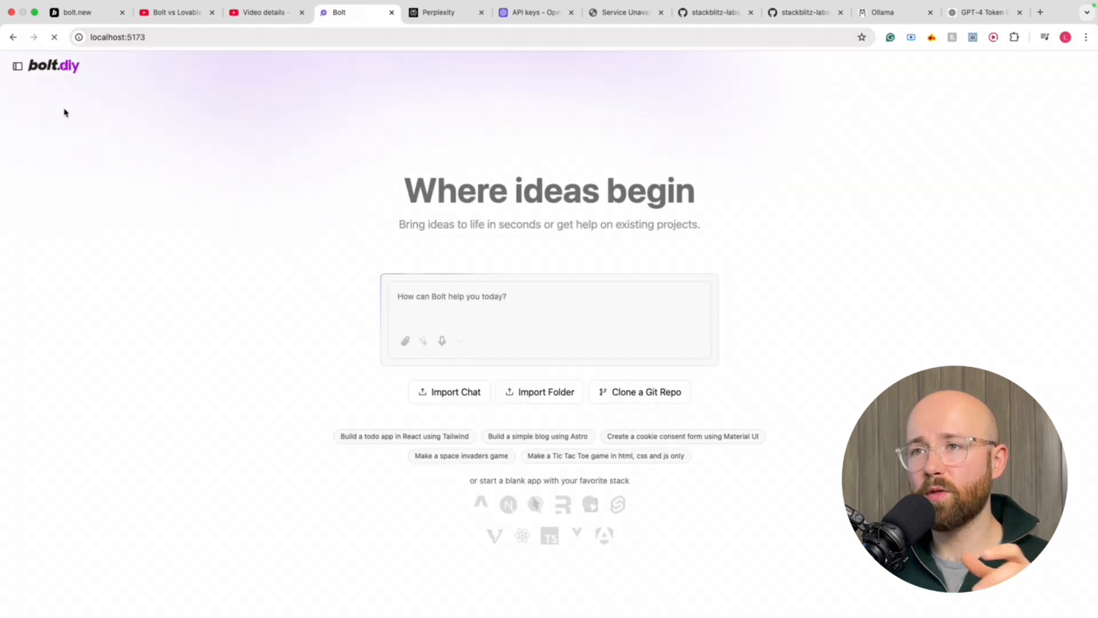
mouse_move(17, 68)
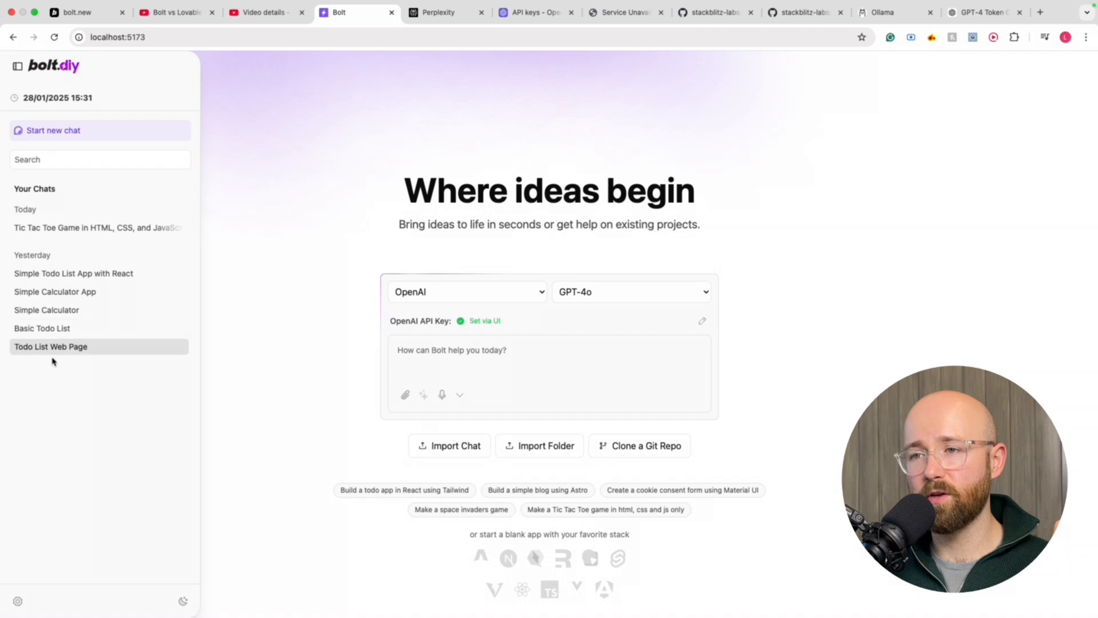
click(70, 227)
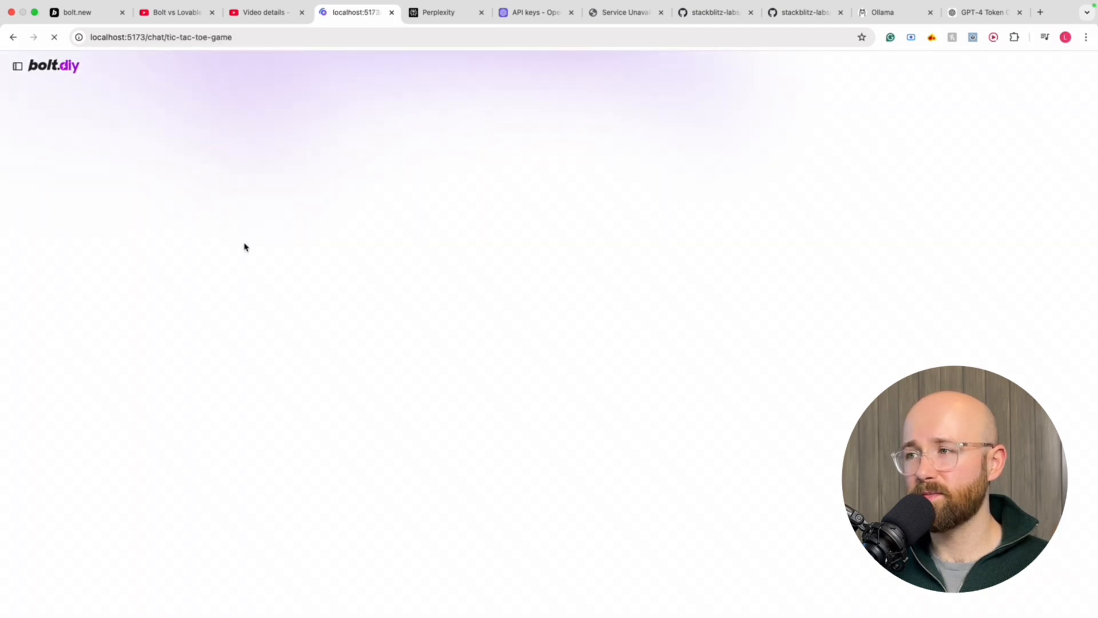
- Return to the bolt.diy home page and set the AI provider to Ollama
click(61, 73)
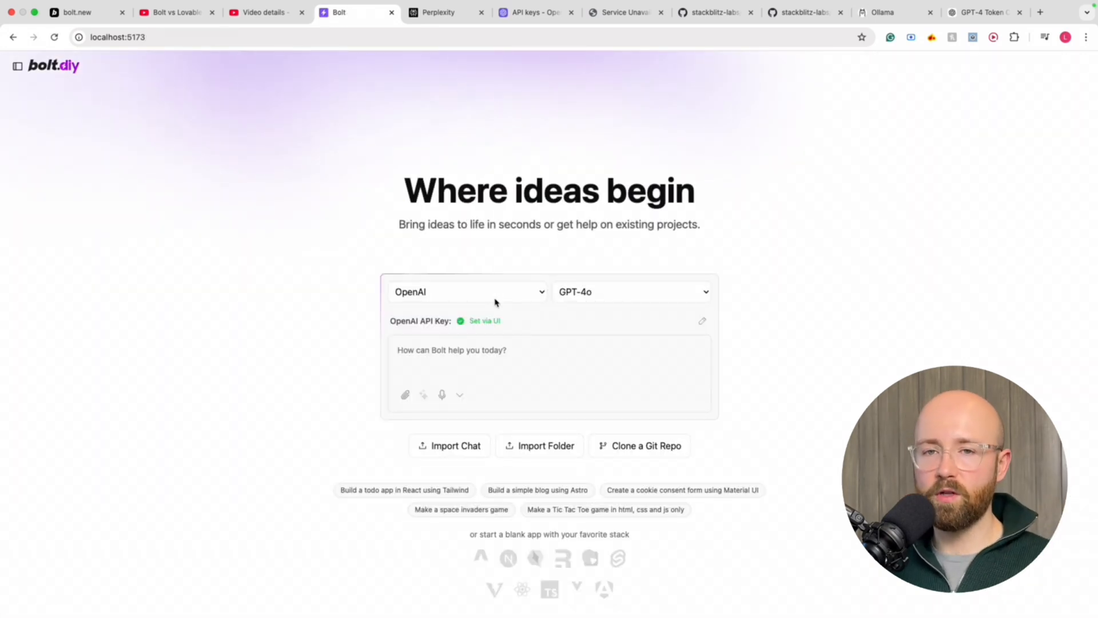
click(493, 293)
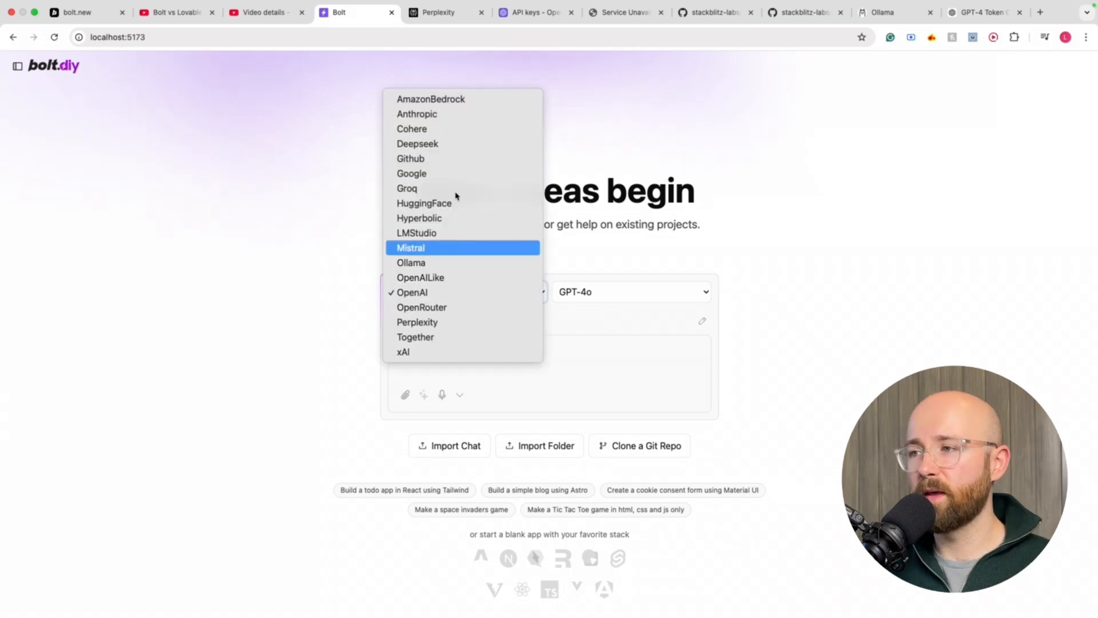
click(434, 263)
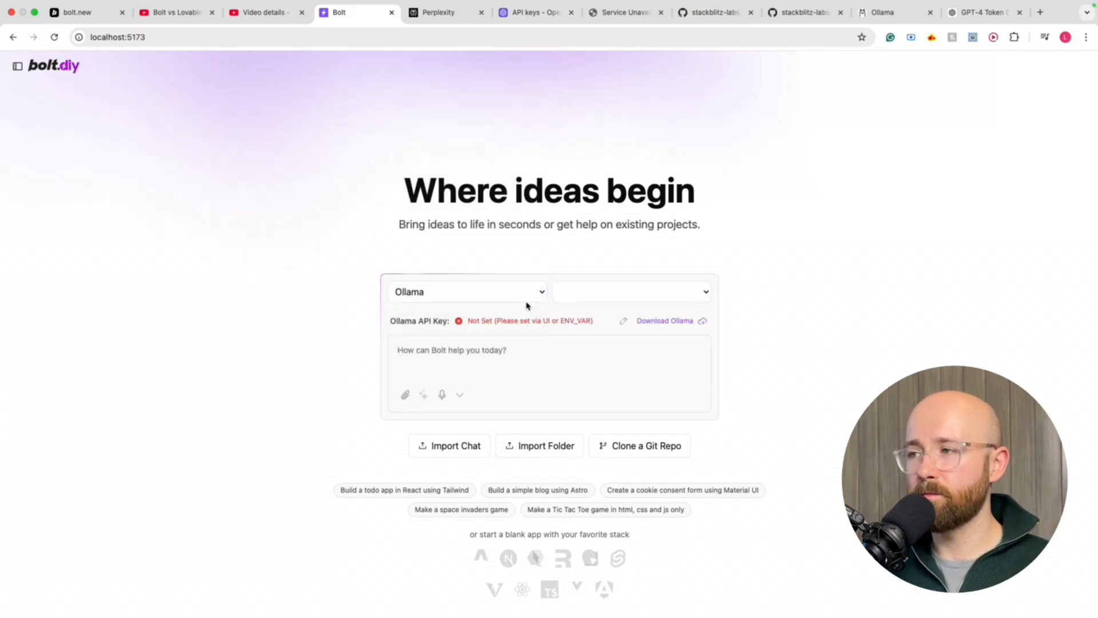
- Check the model choices for the Ollama provider, move the Ollama website tab beside the Bolt tab and highlight its tagline
click(702, 290)
click(704, 292)
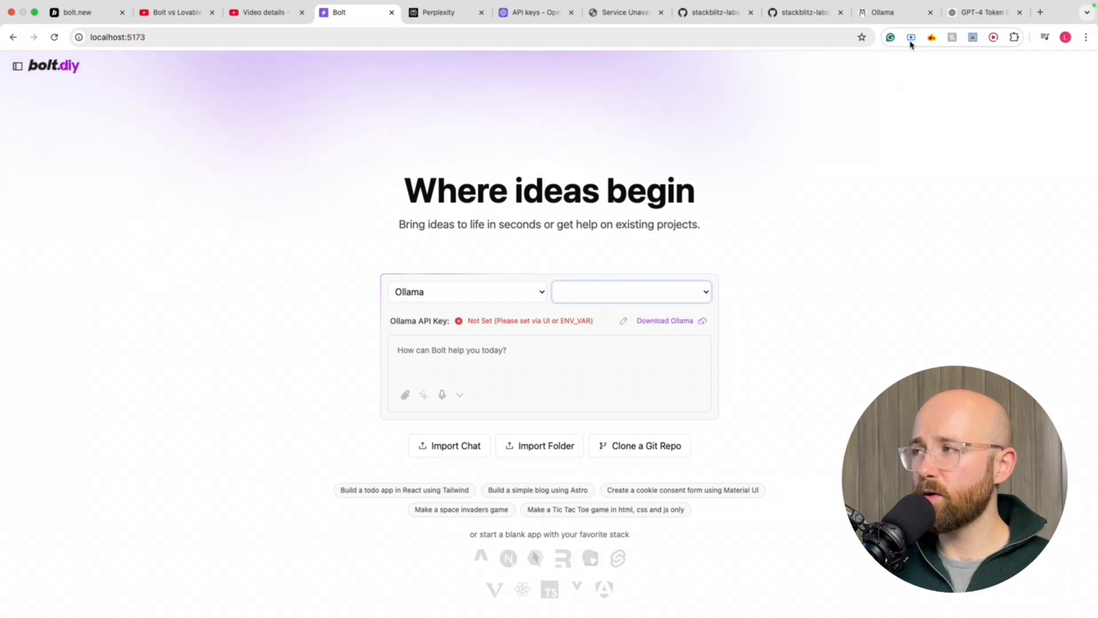
drag(892, 13, 456, 29)
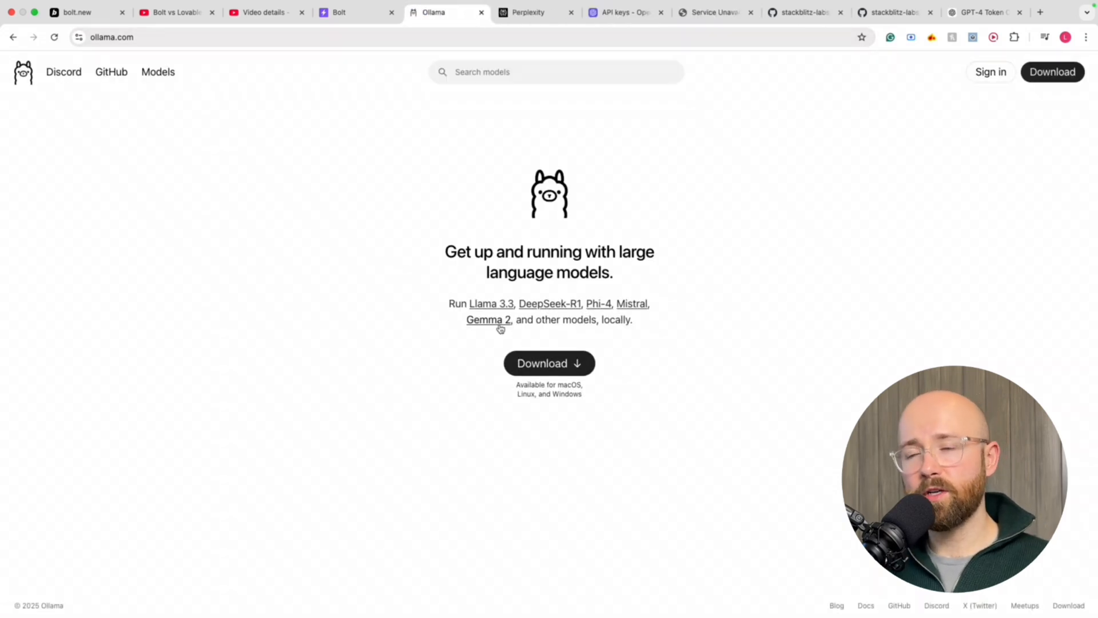
drag(445, 252, 647, 275)
click(441, 248)
click(602, 273)
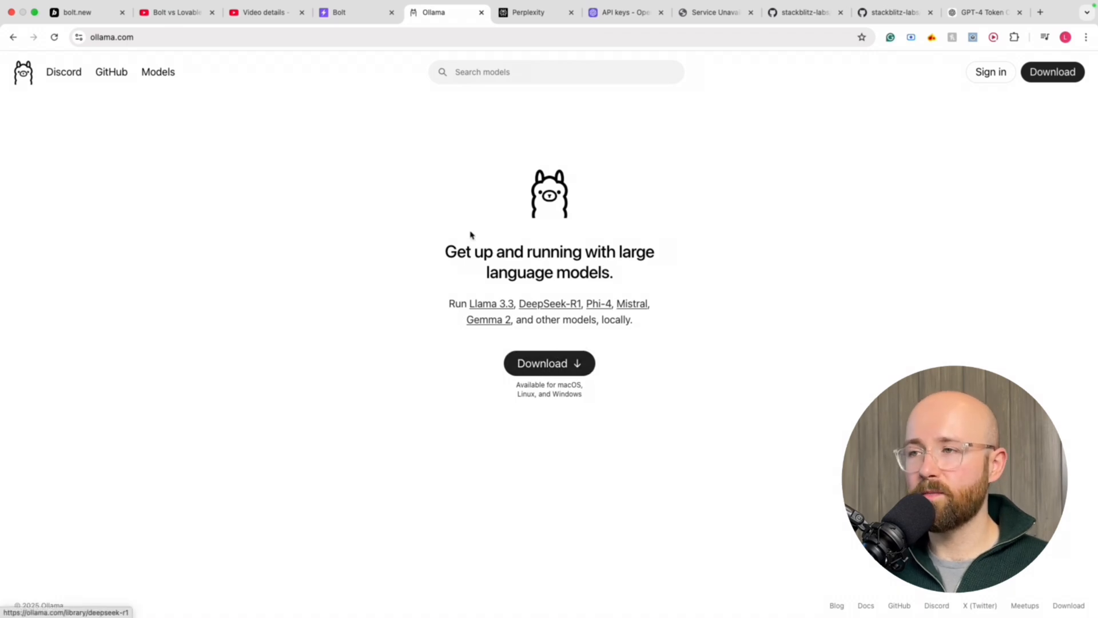
- Open the deepseek-r1 model page and copy its "ollama run deepseek-r1" command
click(551, 304)
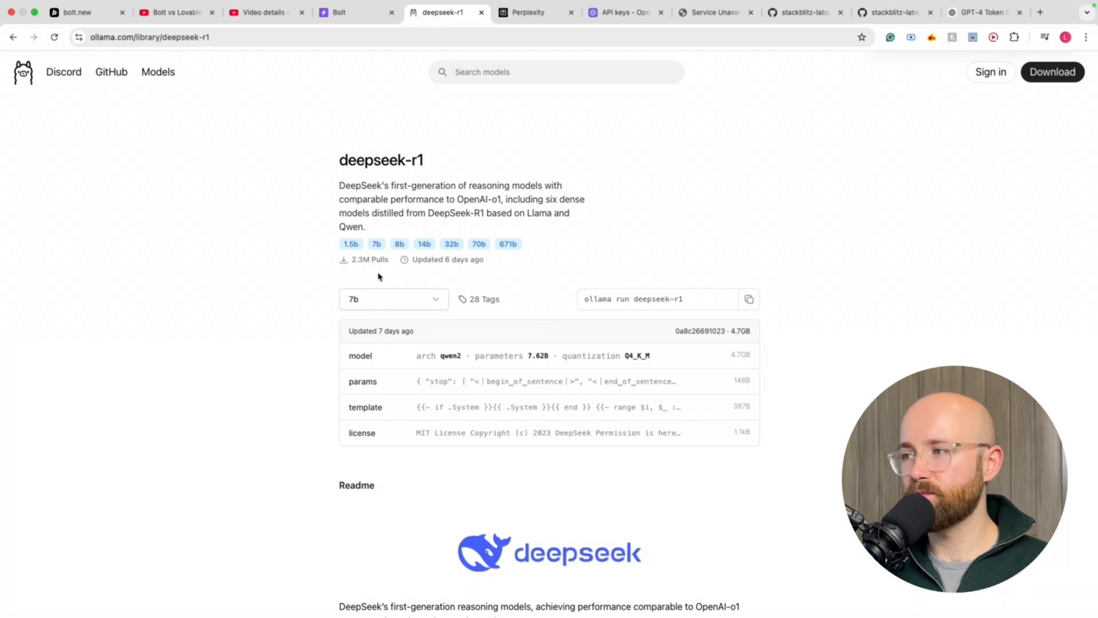
mouse_move(706, 302)
mouse_down()
mouse_move(587, 301)
mouse_move(691, 301)
mouse_up()
click(587, 299)
click(691, 301)
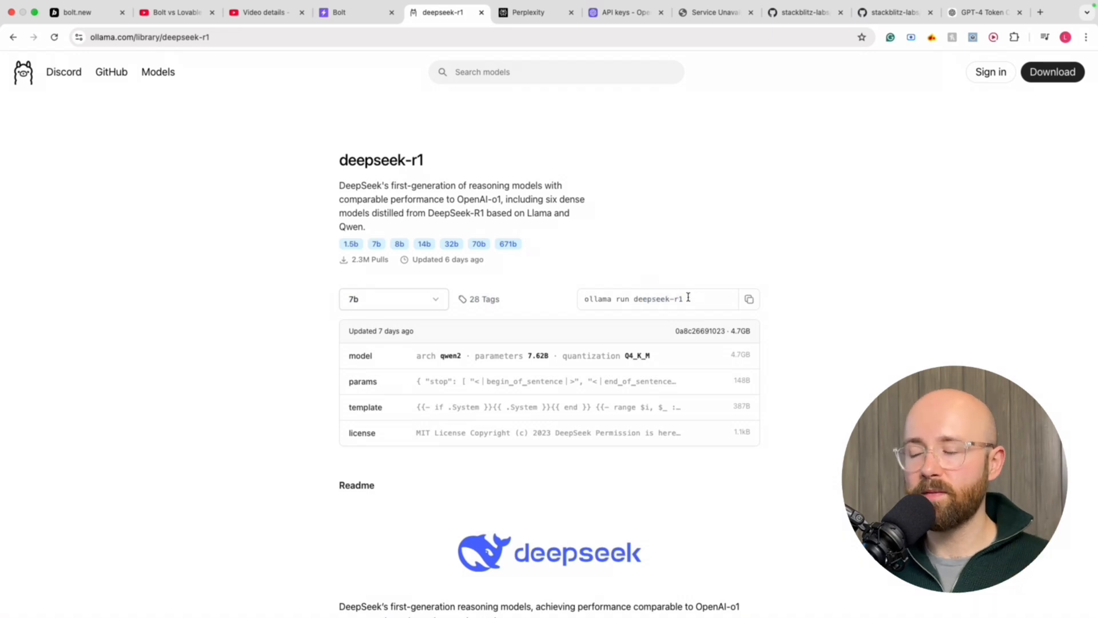
double_click(605, 299)
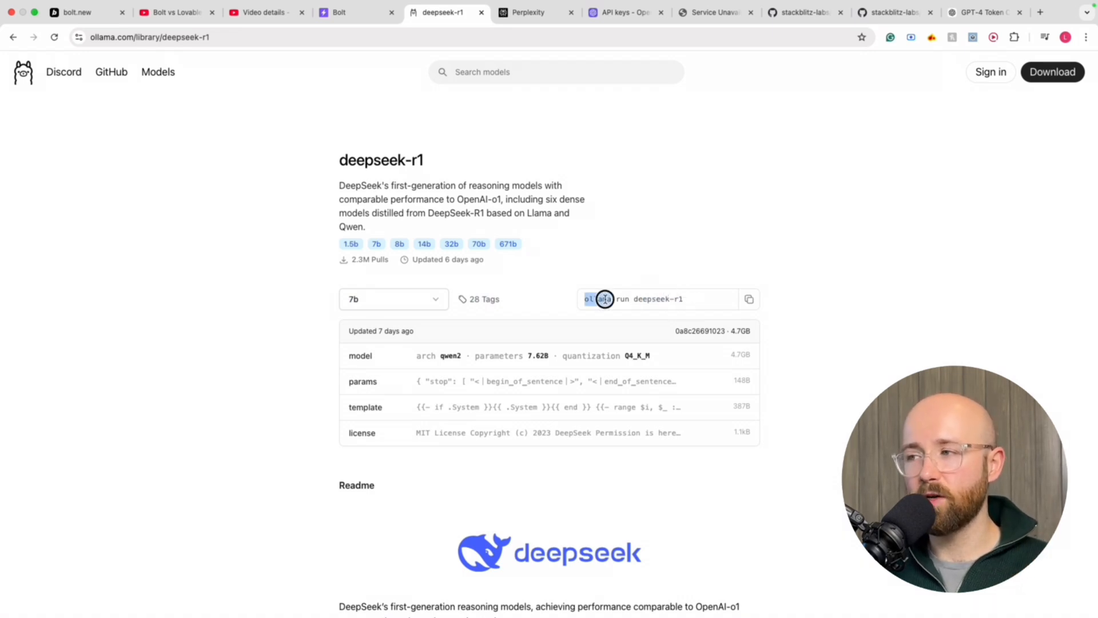
double_click(647, 299)
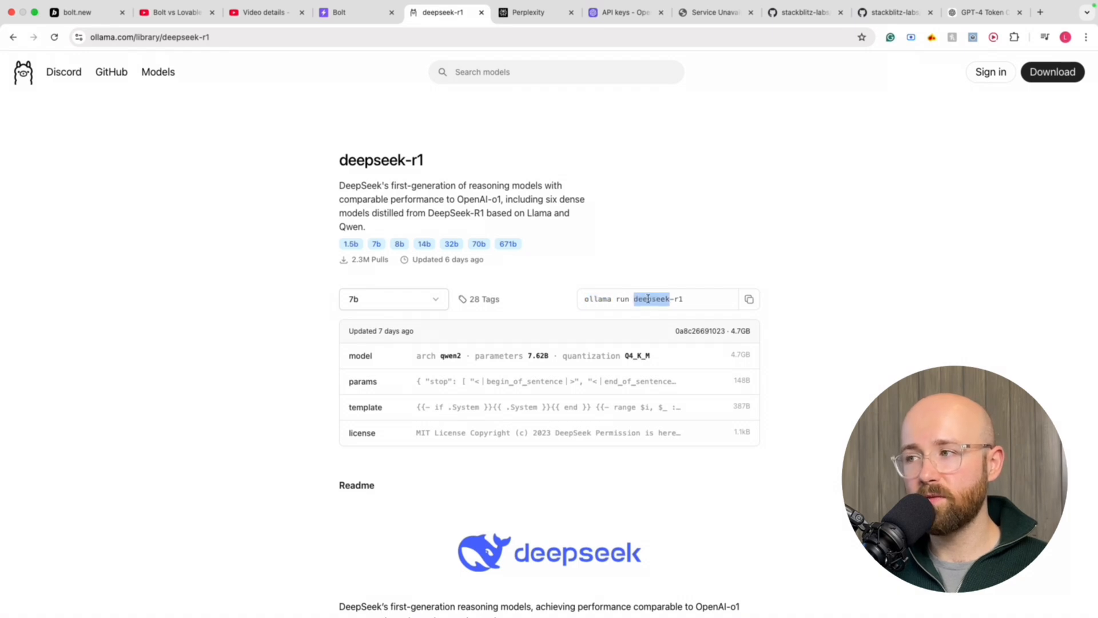
click(748, 302)
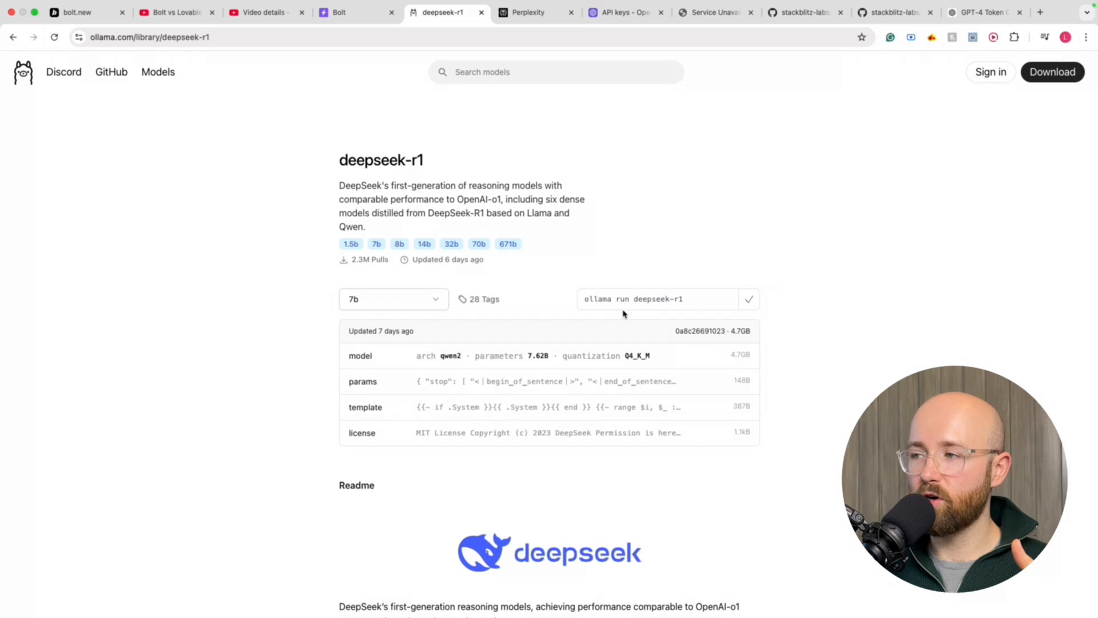
- Switch to VS Code, paste the "ollama run deepseek-r1" command into the zsh terminal and clear it without running it
key(ctrl+Left)
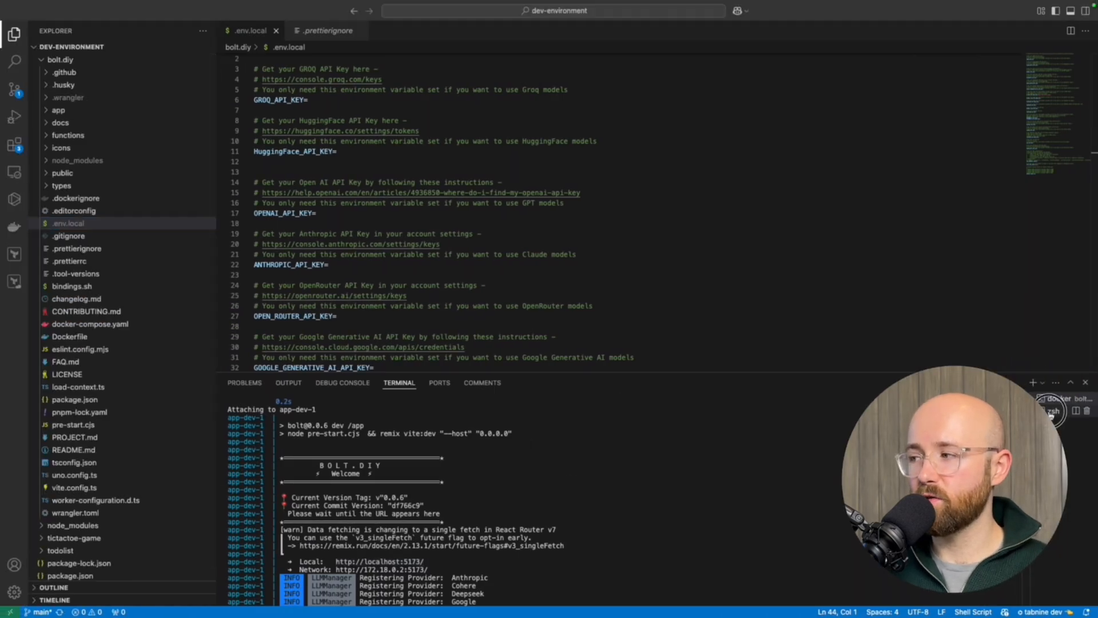
click(1051, 411)
key(super+v)
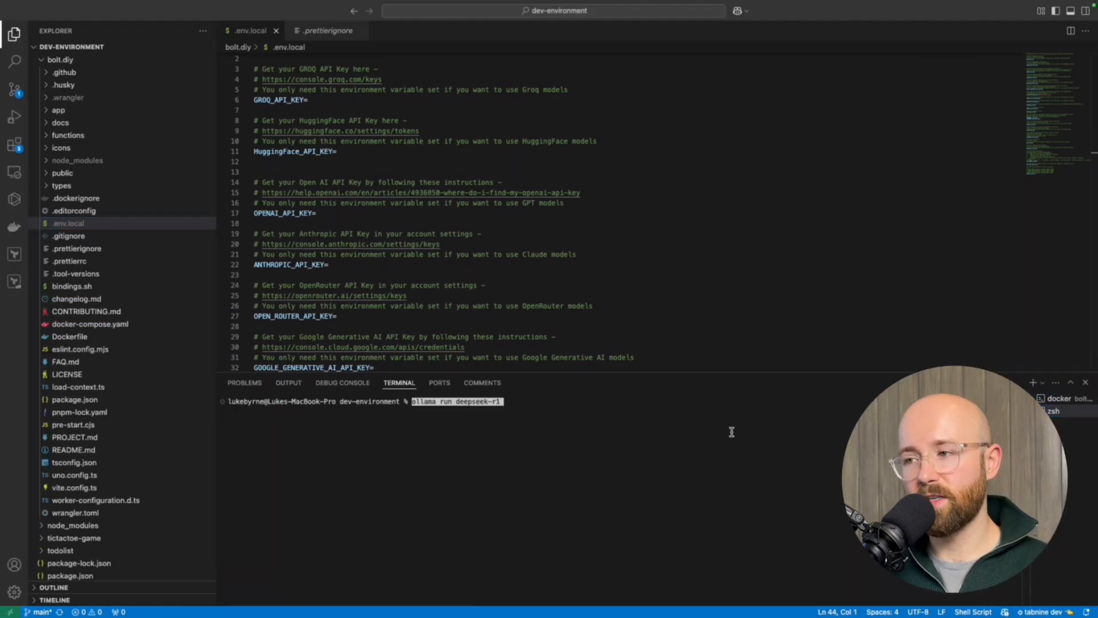
key(alt+BackSpace)
key(alt+BackSpace)
key(alt+BackSpace)
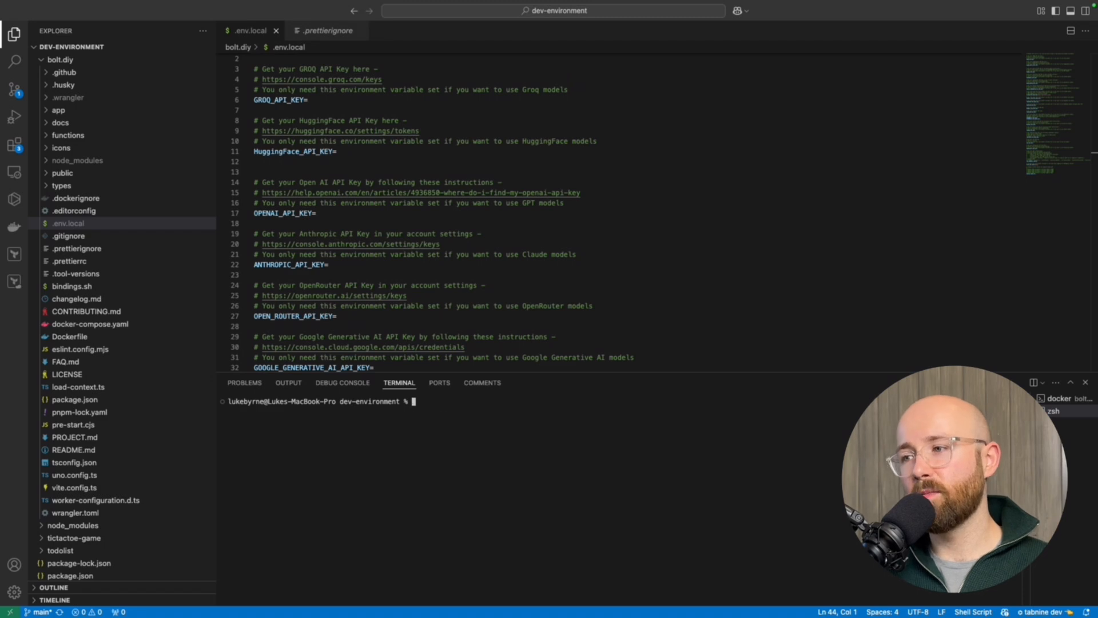
- Return to the deepseek-r1 page in the browser, review the available model sizes and select 1.5b
key(ctrl+Right)
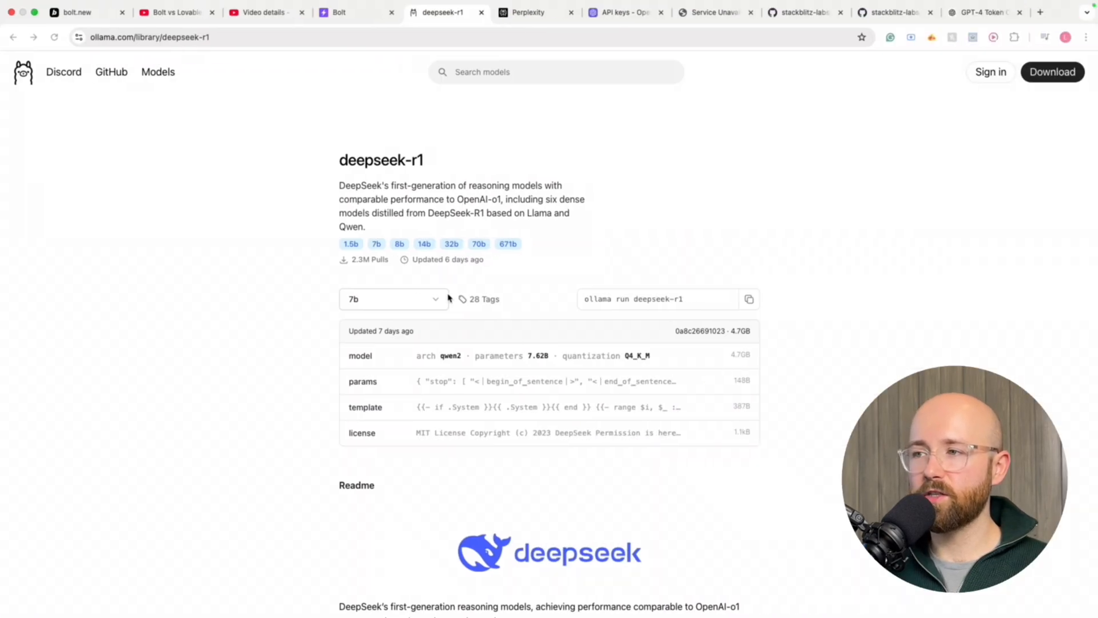
click(413, 300)
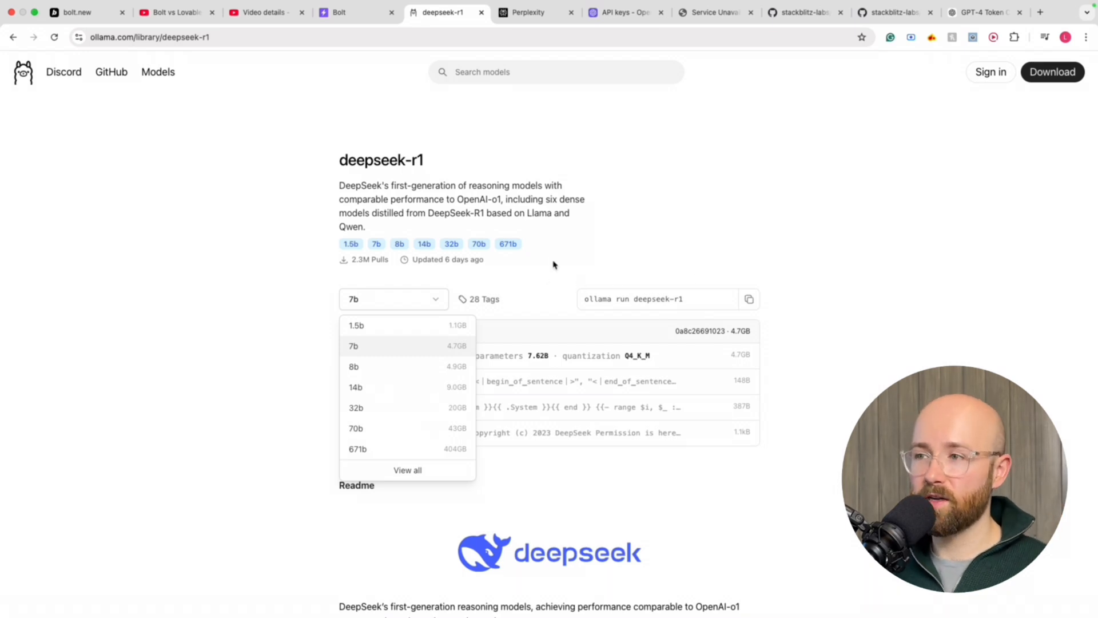
click(577, 244)
scroll(577, 244, down, 1)
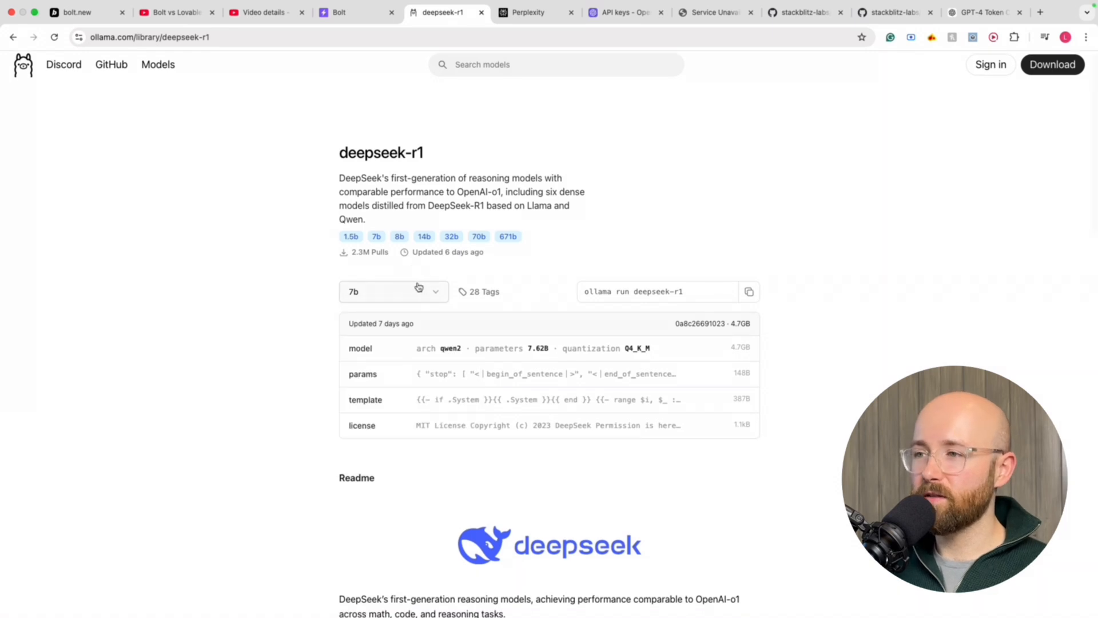
click(419, 289)
click(407, 319)
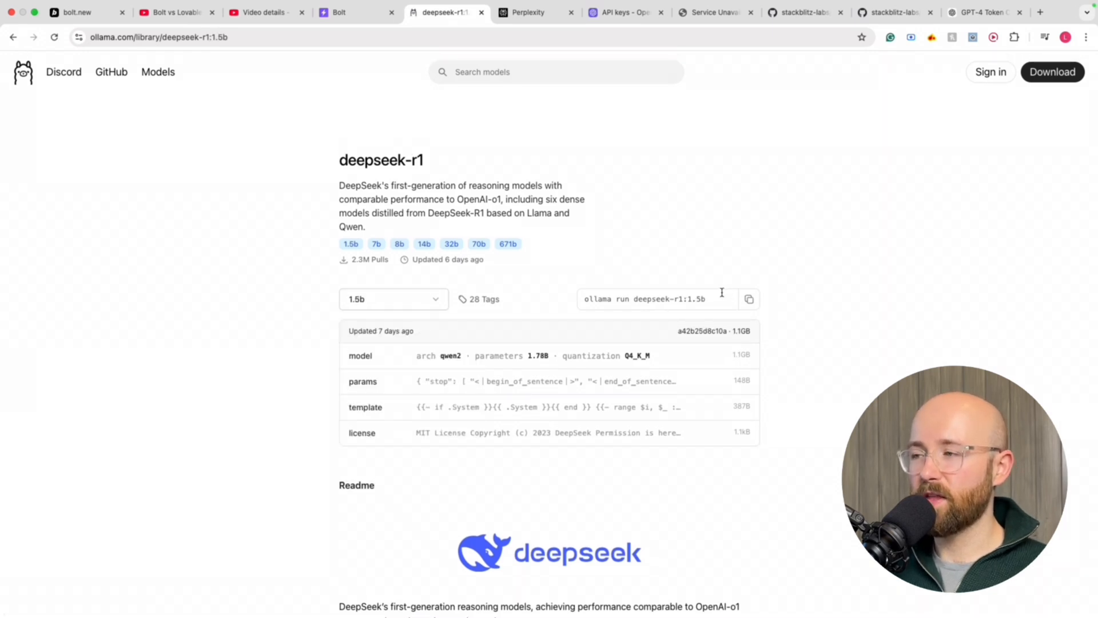
- Browse the Ollama model library for other small models that could run locally
click(159, 73)
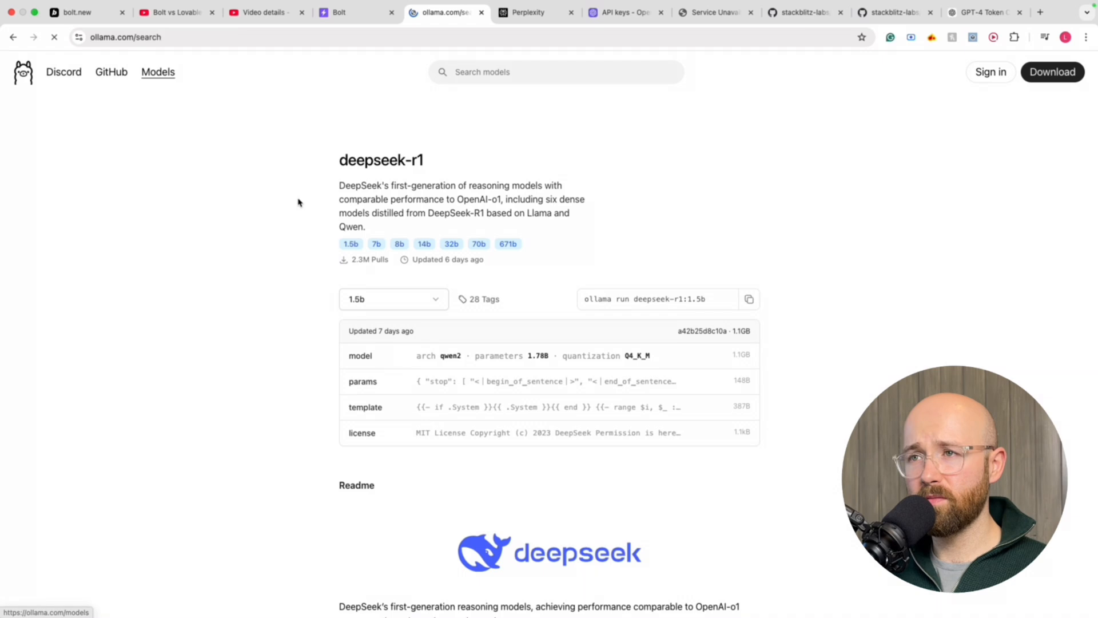
scroll(589, 402, down, 15)
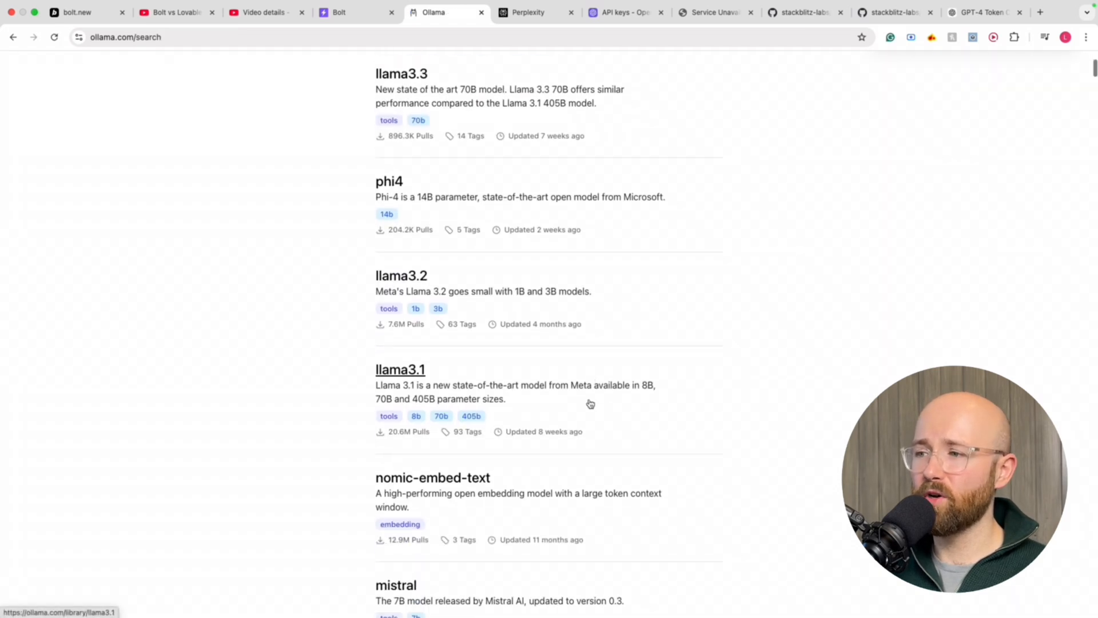
scroll(592, 402, up, 2)
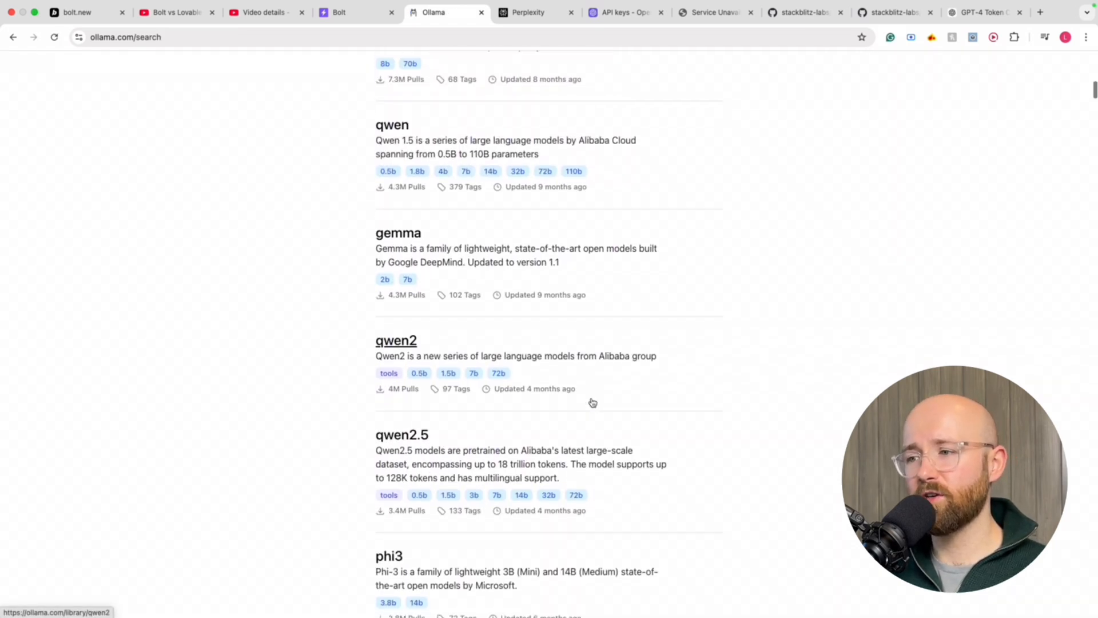
scroll(591, 402, down, 12)
scroll(532, 410, down, 9)
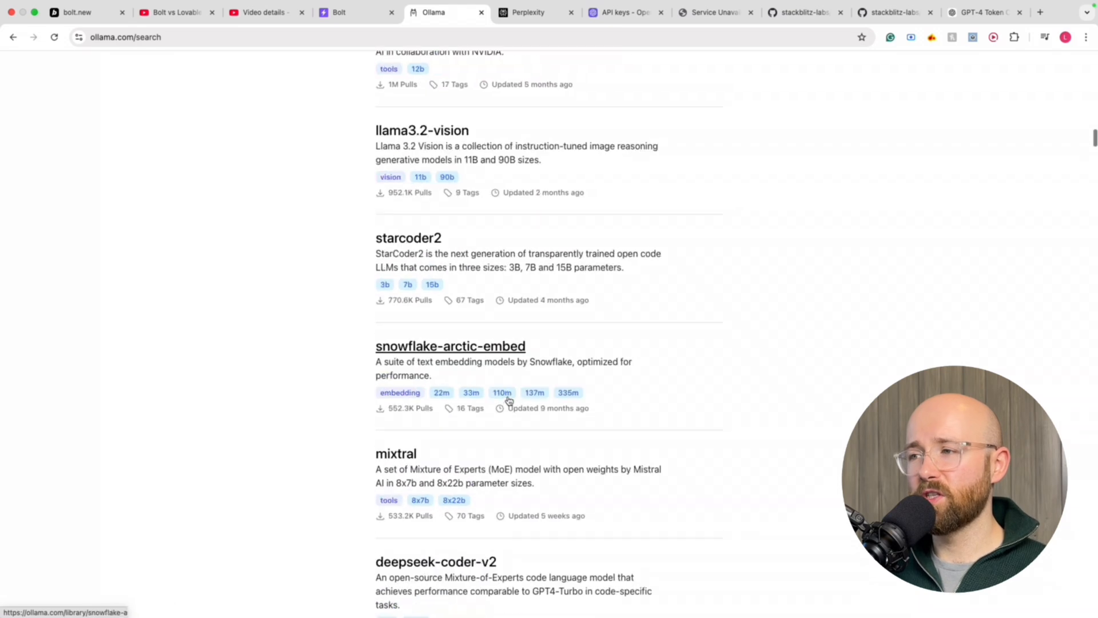
scroll(571, 456, up, 3)
scroll(540, 266, up, 4)
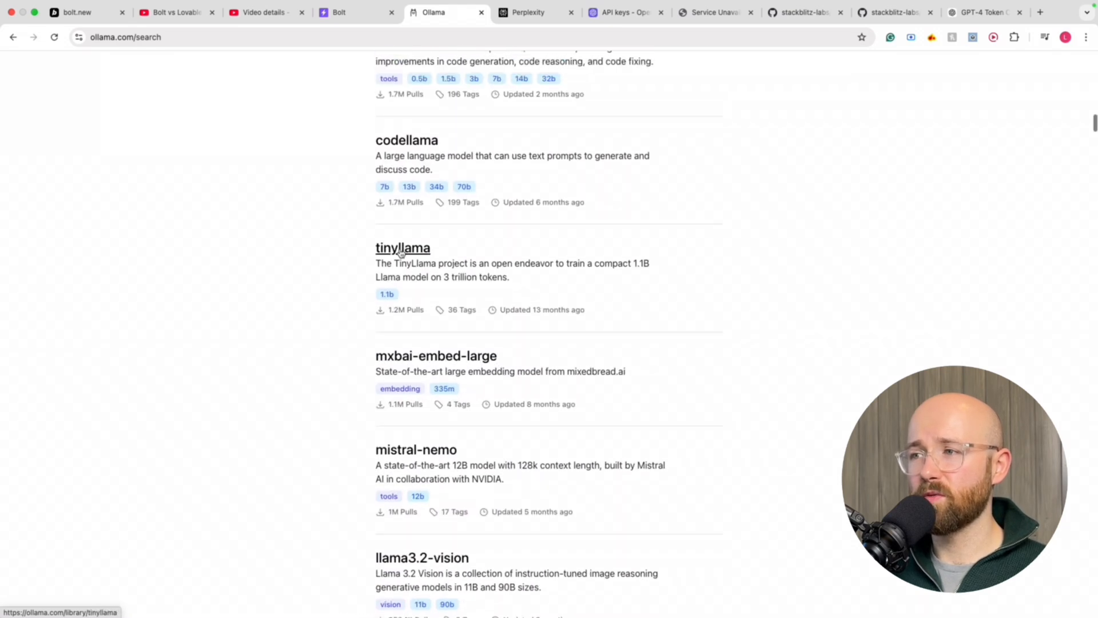
- Open the tinyllama model page and check its available parameter sizes and download size
click(544, 299)
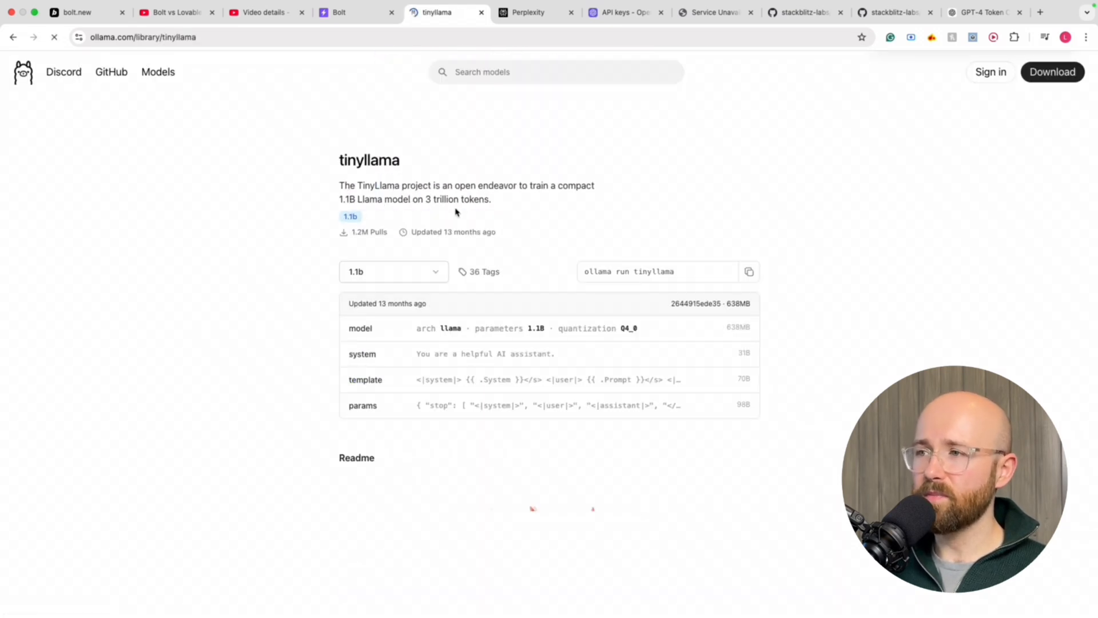
click(430, 272)
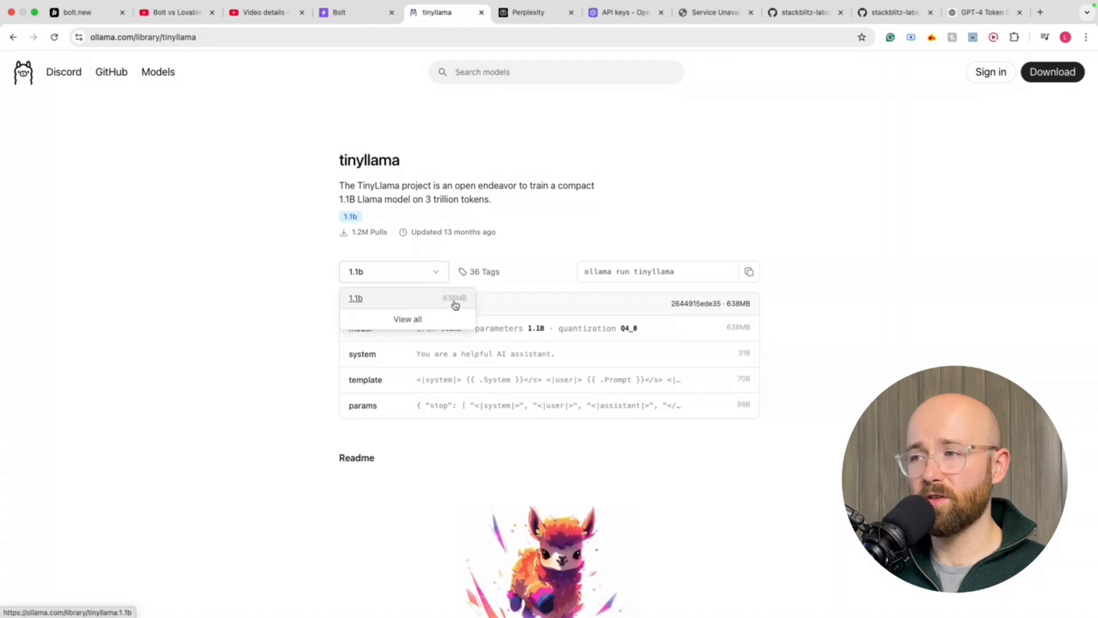
click(611, 241)
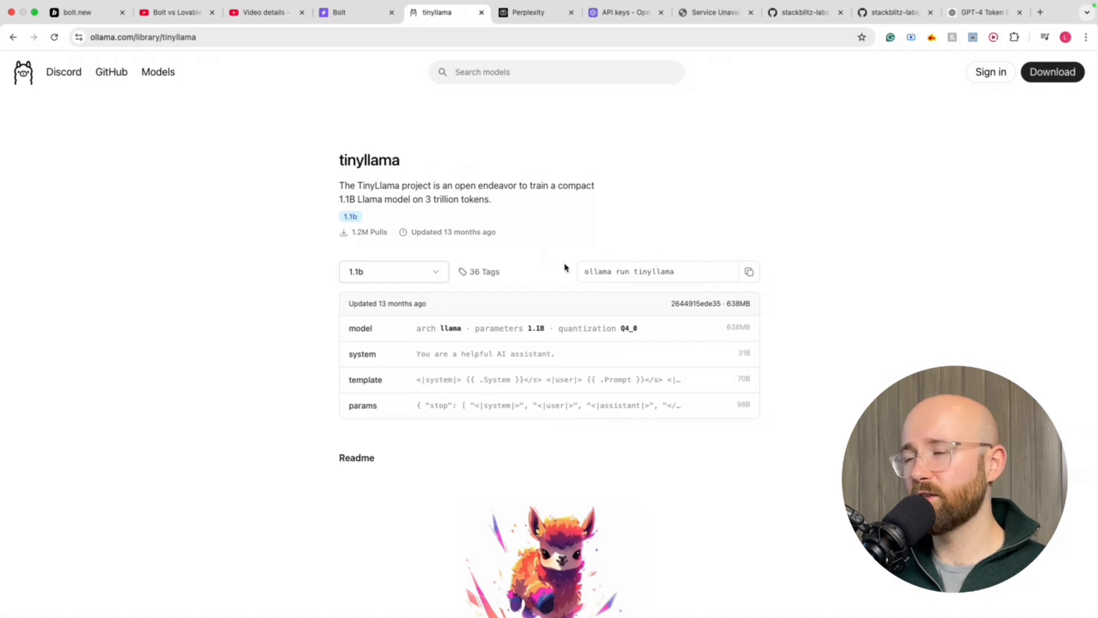
- Switch to VS Code and locate the OLLAMA_API_BASE_URL variable in the .env.local file, highlighting its name
key(ctrl+Left)
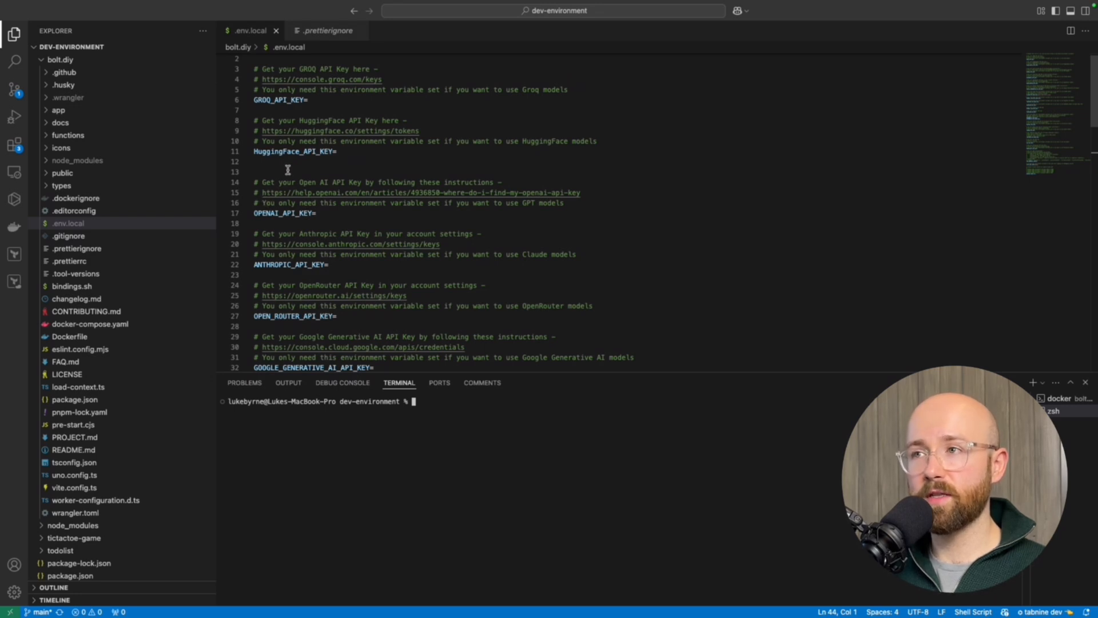
scroll(369, 202, down, 8)
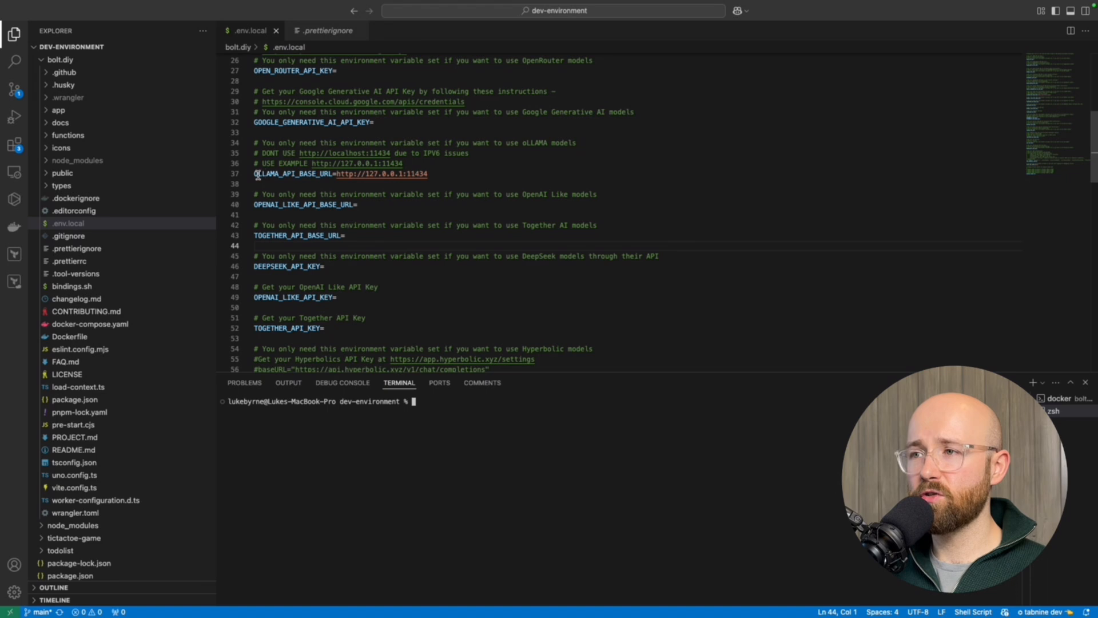
drag(254, 173, 328, 174)
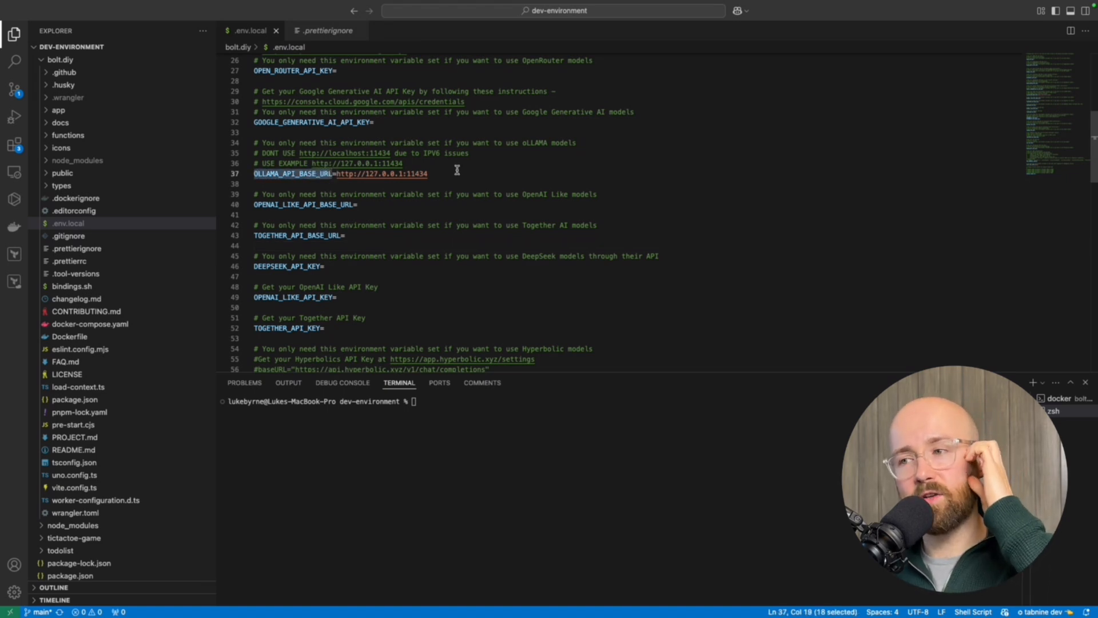
- Run "ollama list" in the terminal and highlight the installed models
click(594, 429)
text(olla)
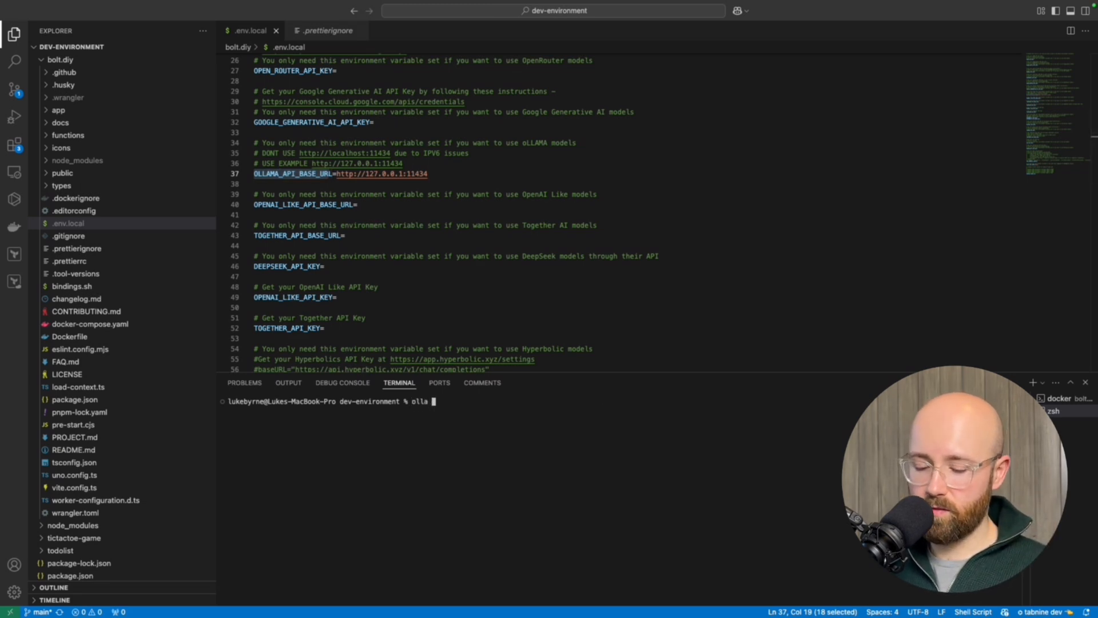
text(ma list)
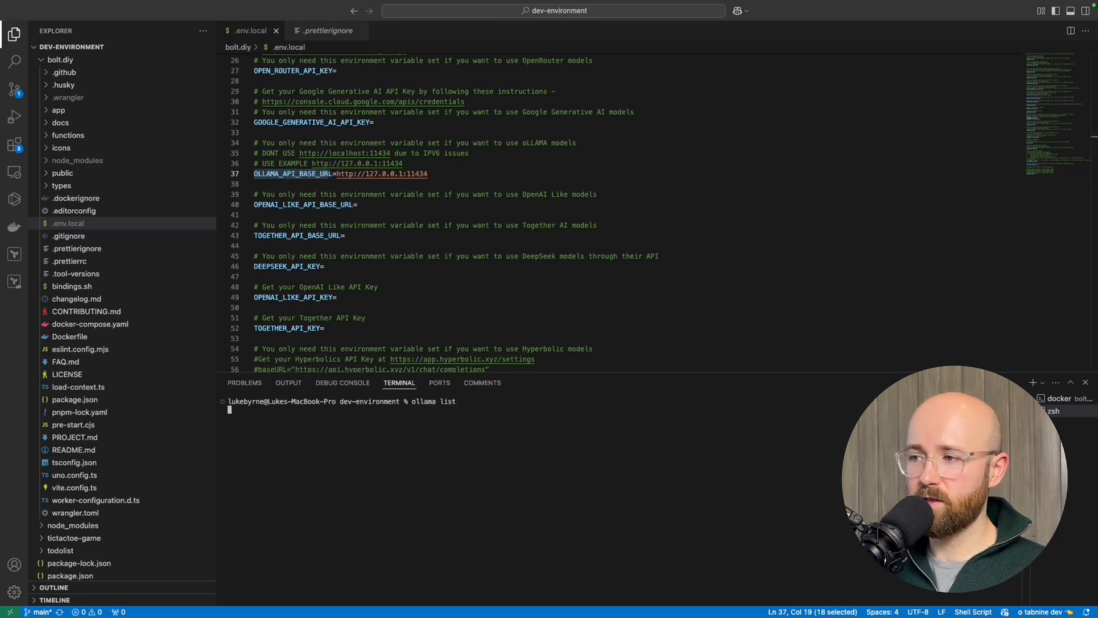
drag(469, 435, 223, 420)
click(460, 429)
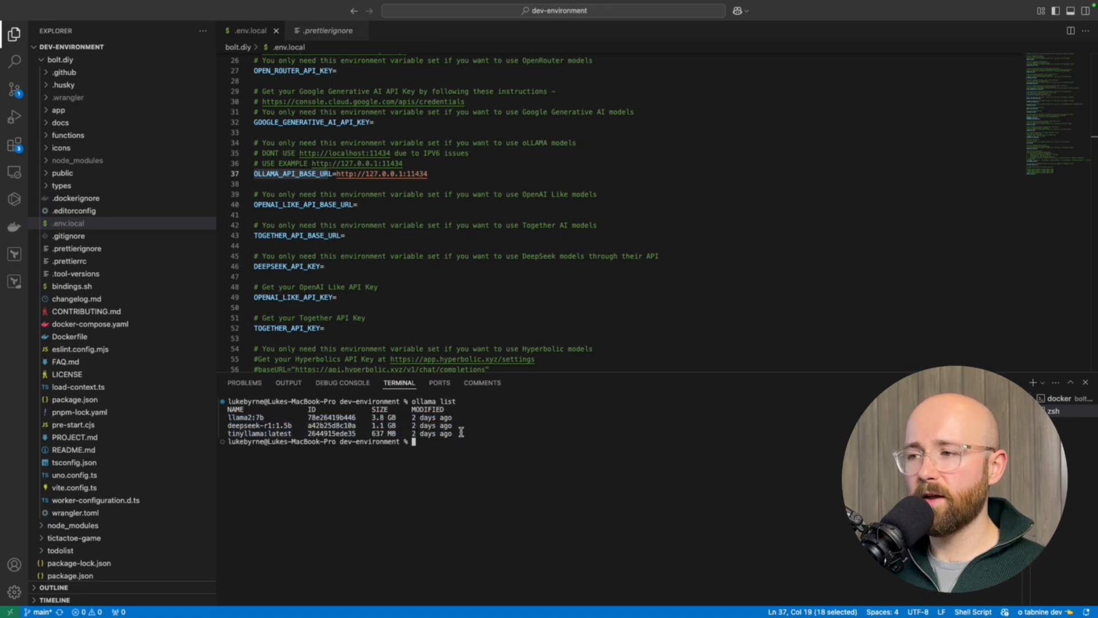
- Enter "ollama pull" at the terminal prompt and change it to "ollama run"
text(ollama pull)
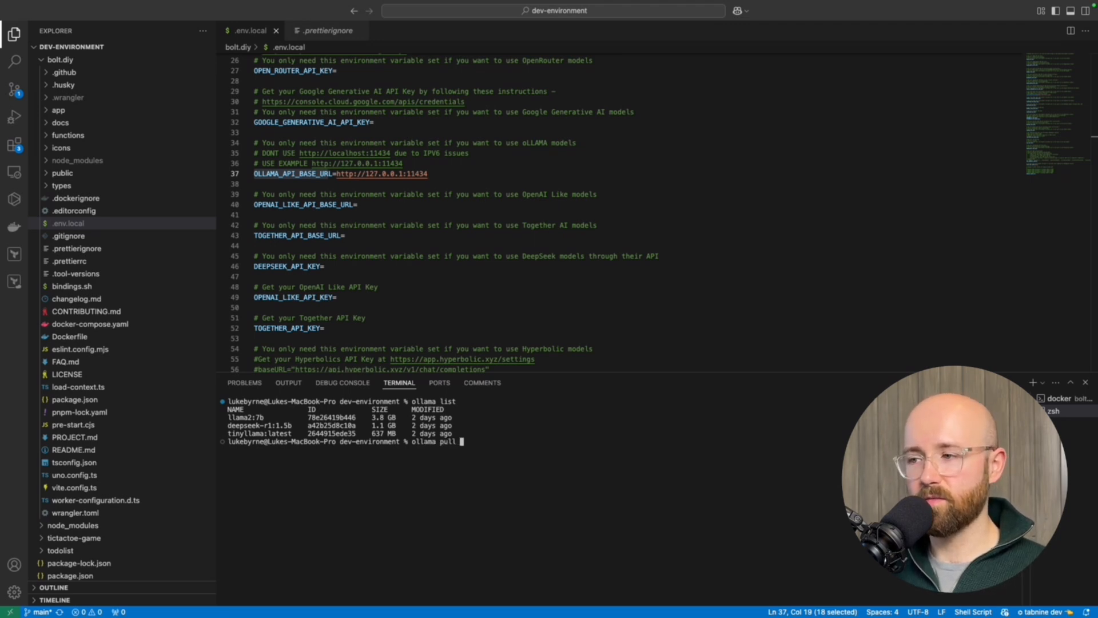
key(BackSpace)
key(BackSpace)
key(BackSpace)
key(BackSpace)
key(BackSpace)
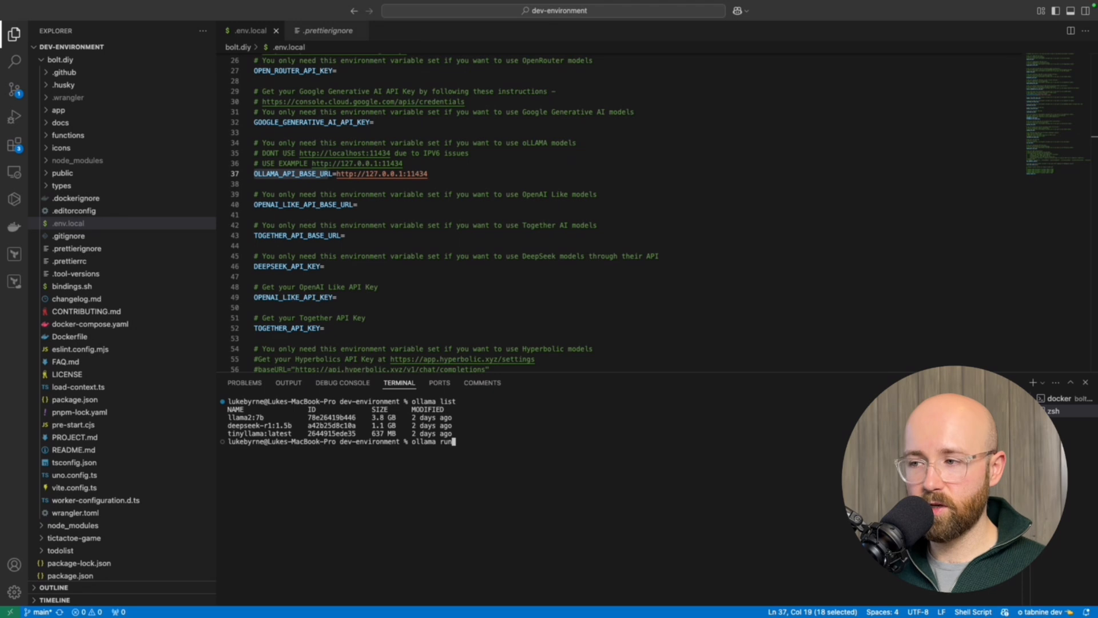
text(run)
- Copy the llama2:7b name from the installed model list and append it to the "ollama run" command
drag(264, 416, 217, 415)
key(super+c)
click(511, 449)
key(super+v)
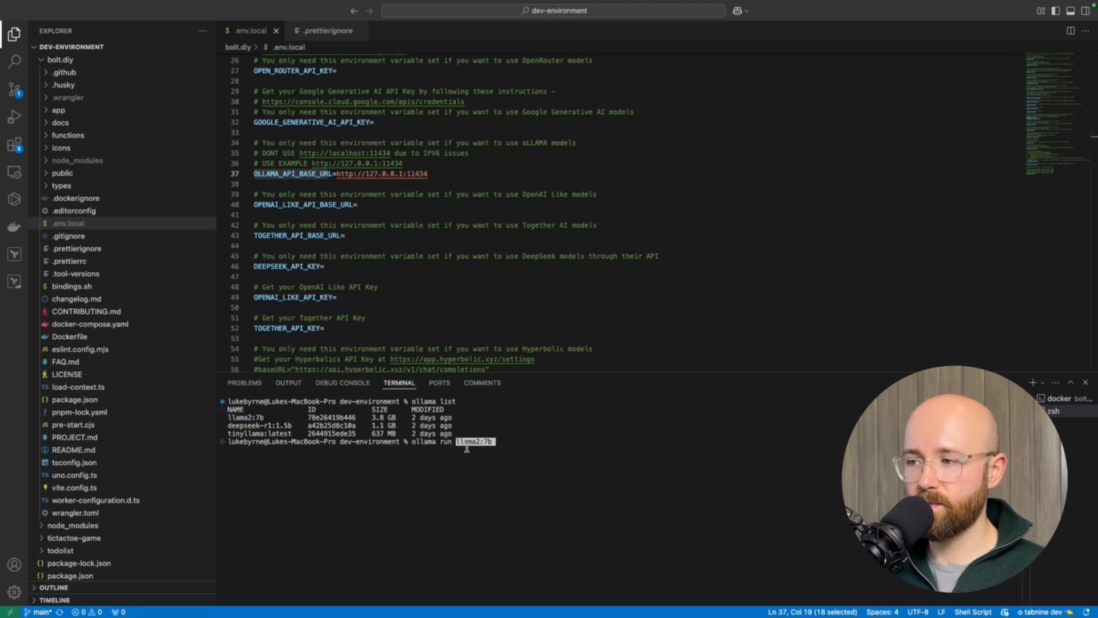
- Replace the model name after "ollama run" with tinyllama:latest copied from the installed model list and run the command
key(BackSpace)
key(BackSpace)
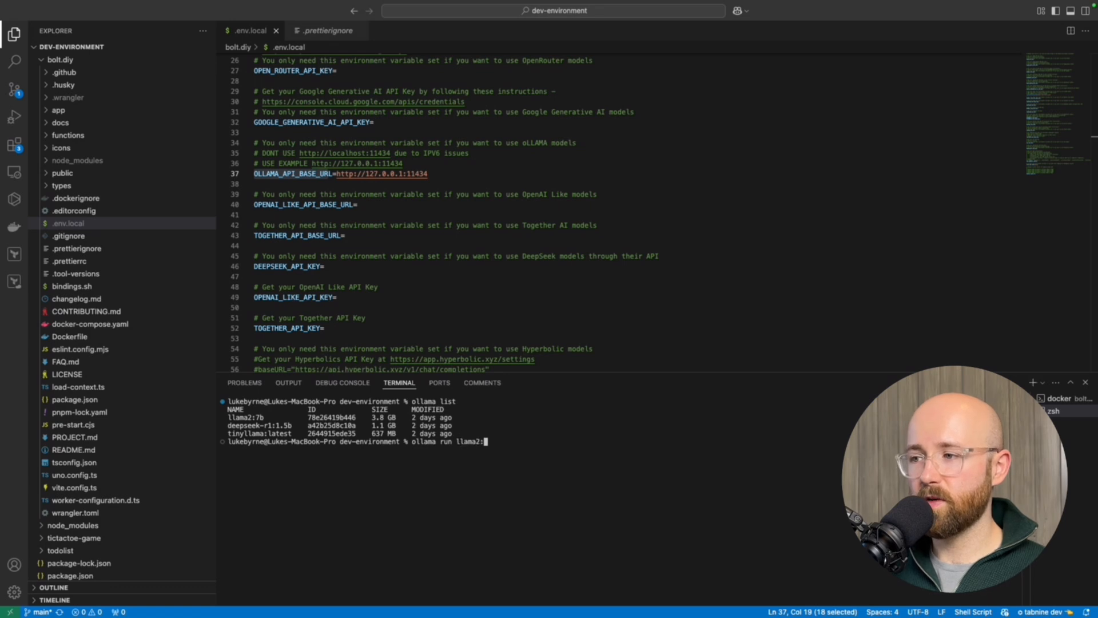
drag(229, 433, 292, 433)
key(super+c)
click(509, 438)
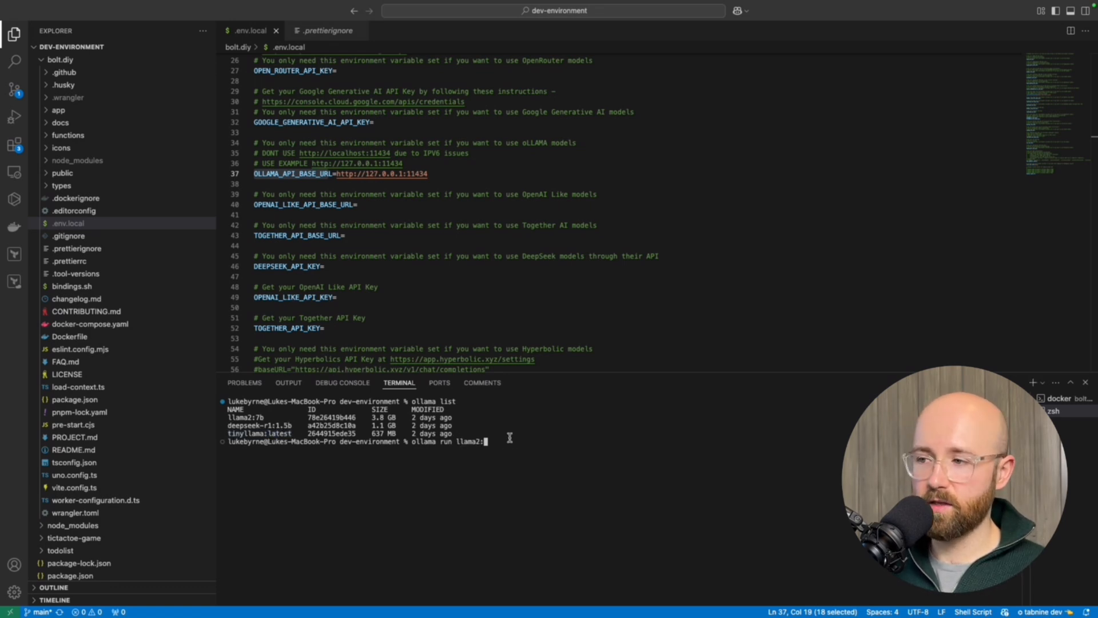
key(BackSpace)
key(BackSpace)
key(BackSpace)
key(BackSpace)
key(BackSpace)
key(BackSpace)
key(BackSpace)
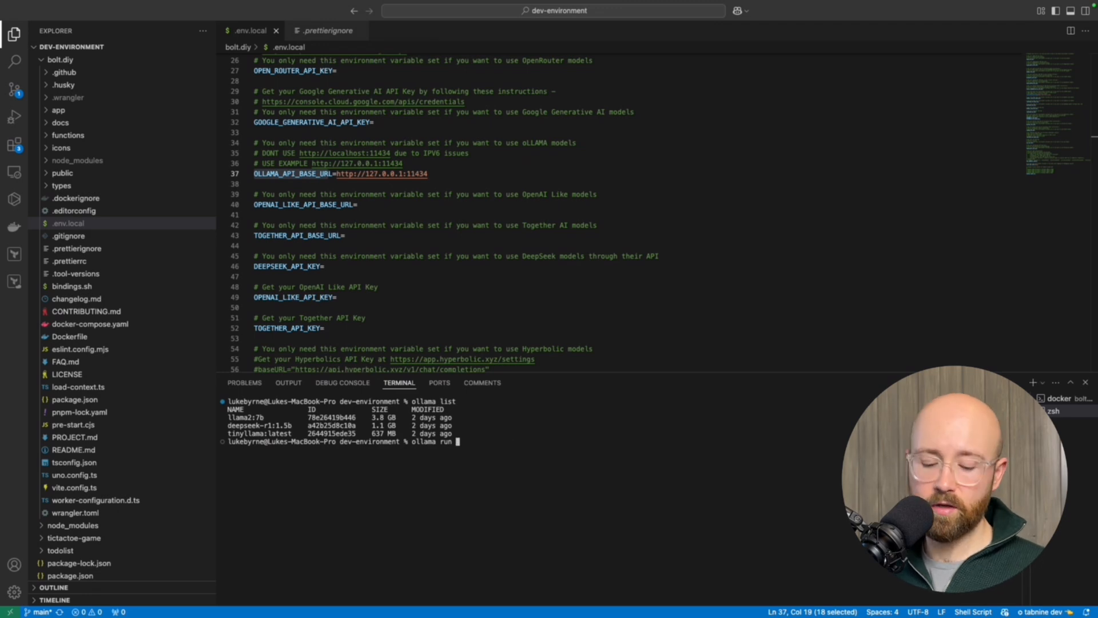
key(super+v)
key(Return)
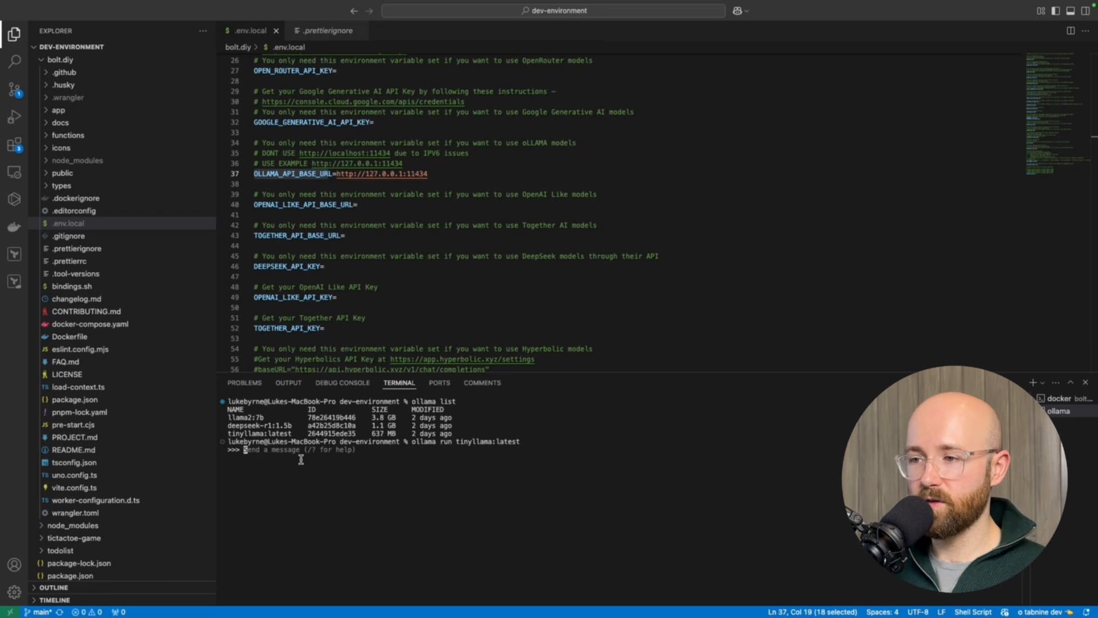
- Send the message "hi how're you" to the tinyllama model and end the chat session with /bye
text(h)
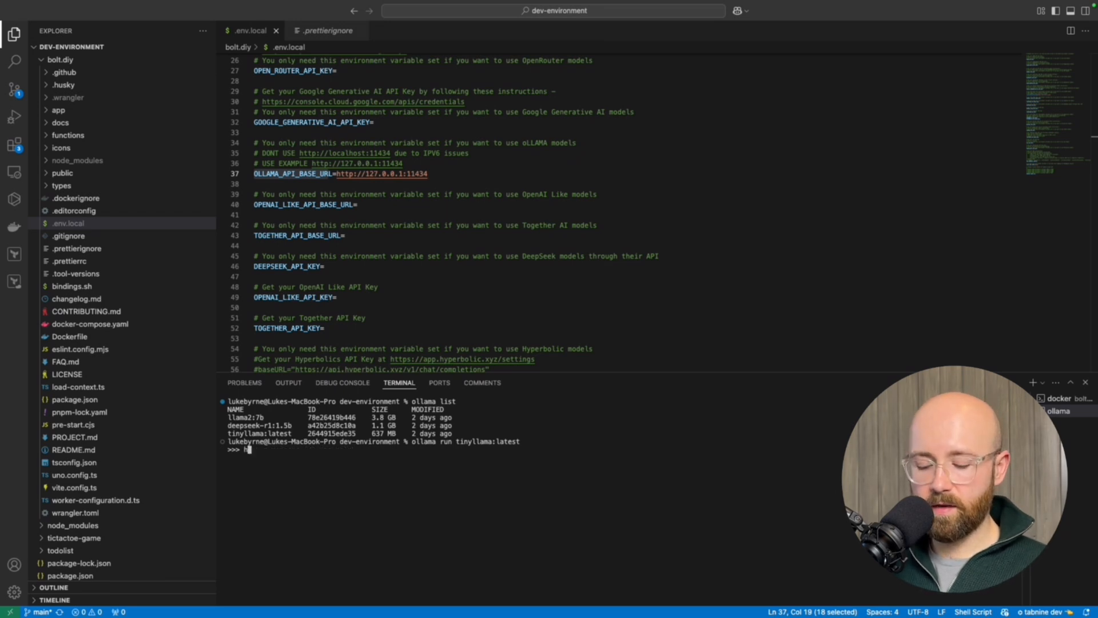
text(i how're you)
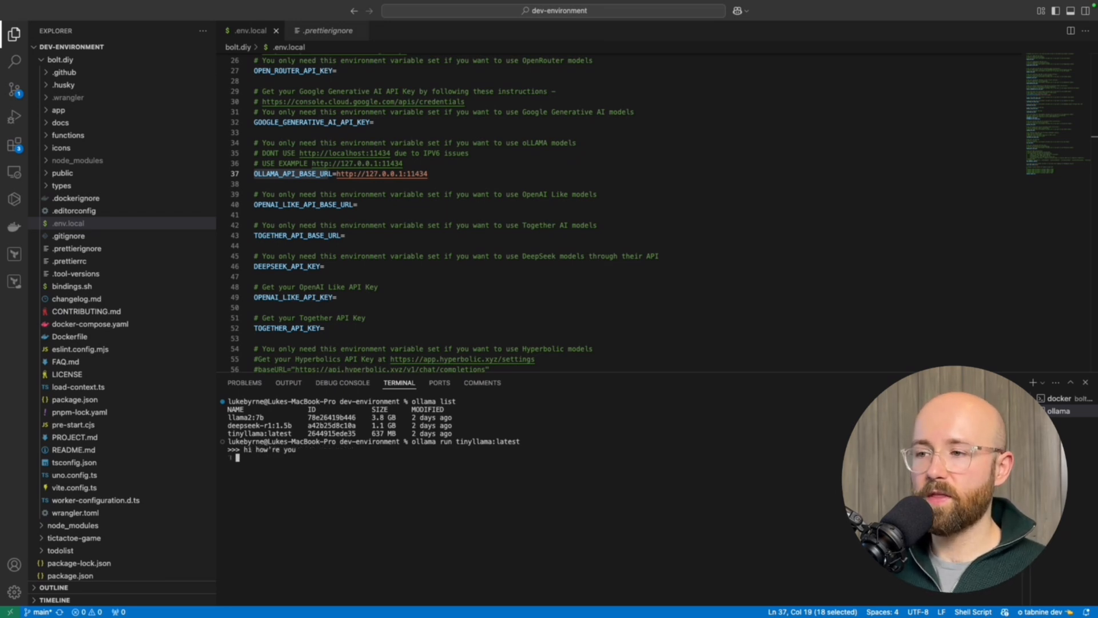
text(/b)
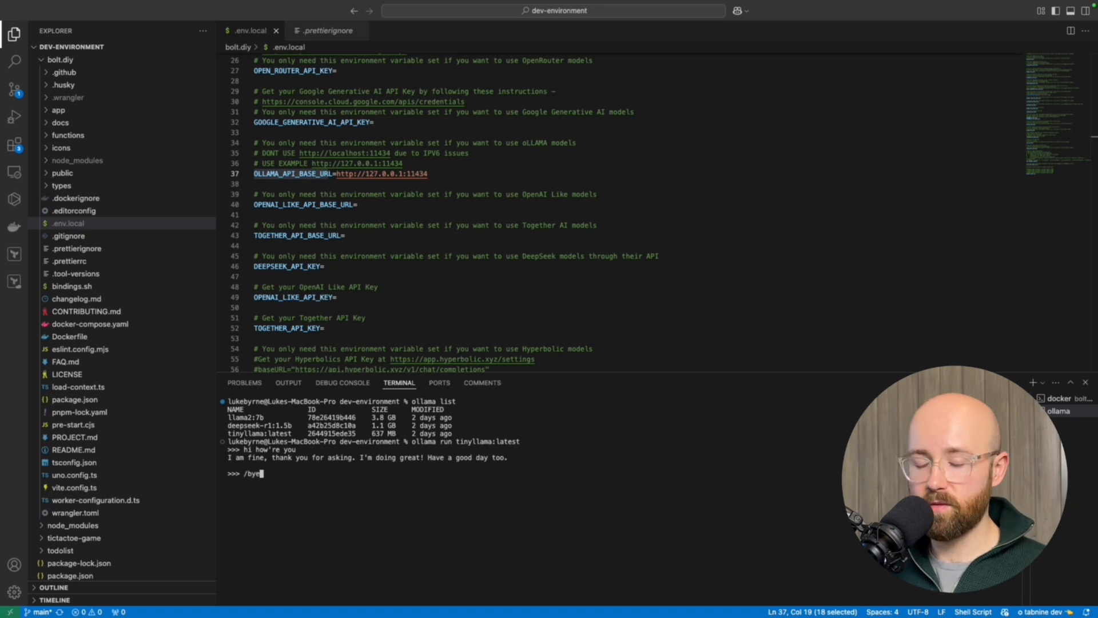
text(ye)
key(Return)
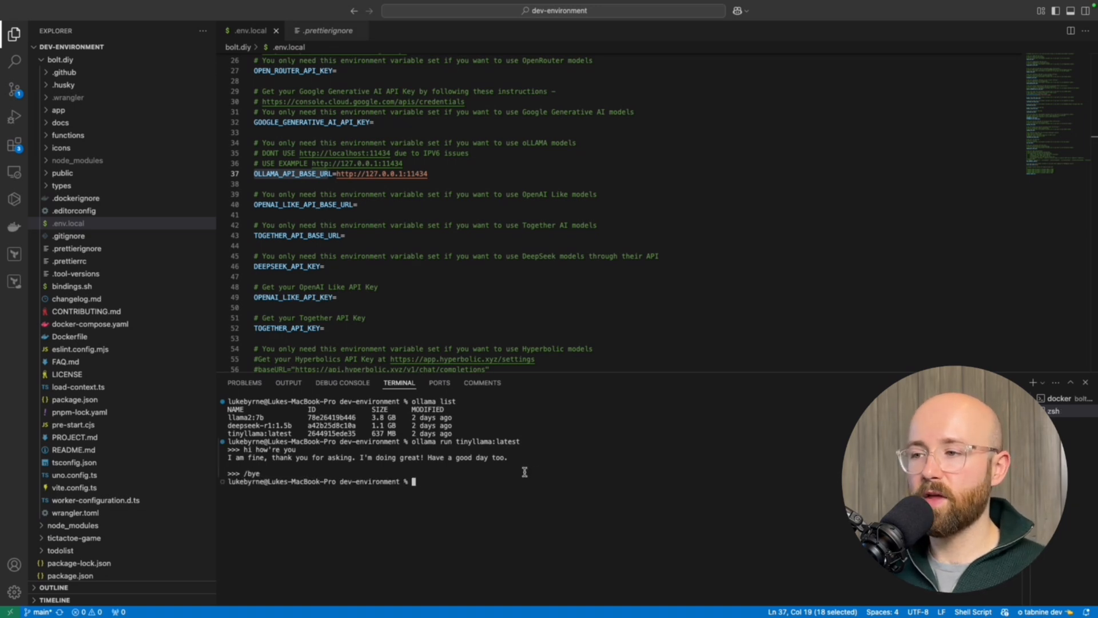
- Run "ollama serve" in the terminal and highlight the command
text(ollama )
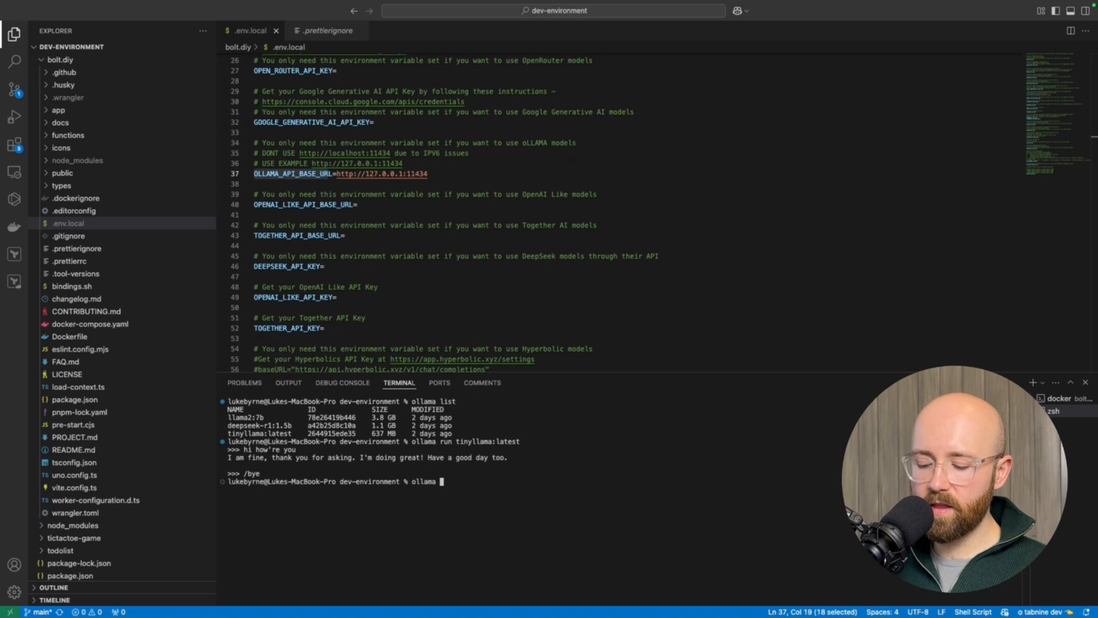
text(serve)
key(Return)
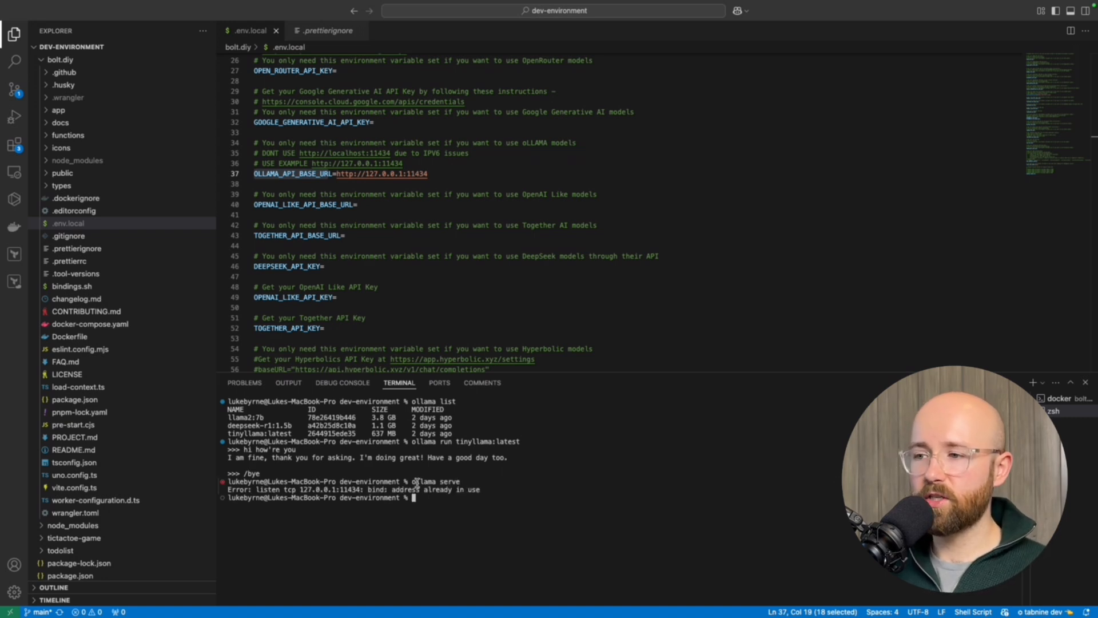
drag(413, 482, 464, 482)
click(476, 484)
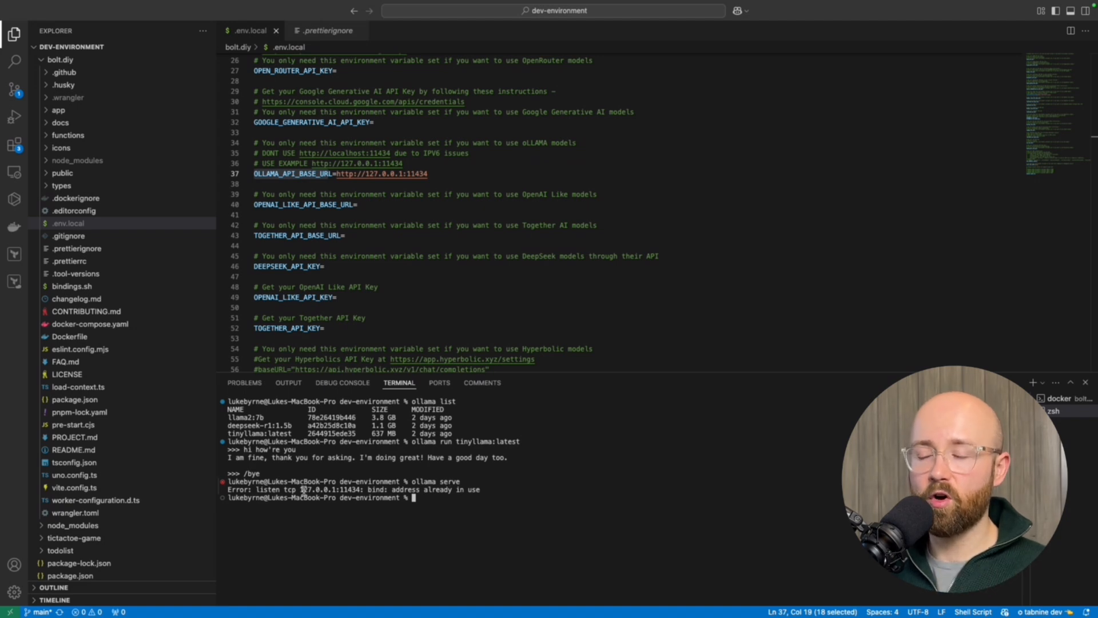
- Compare the IP address and port in the "ollama serve" output with the OLLAMA_API_BASE_URL line in .env.local
drag(301, 490, 338, 490)
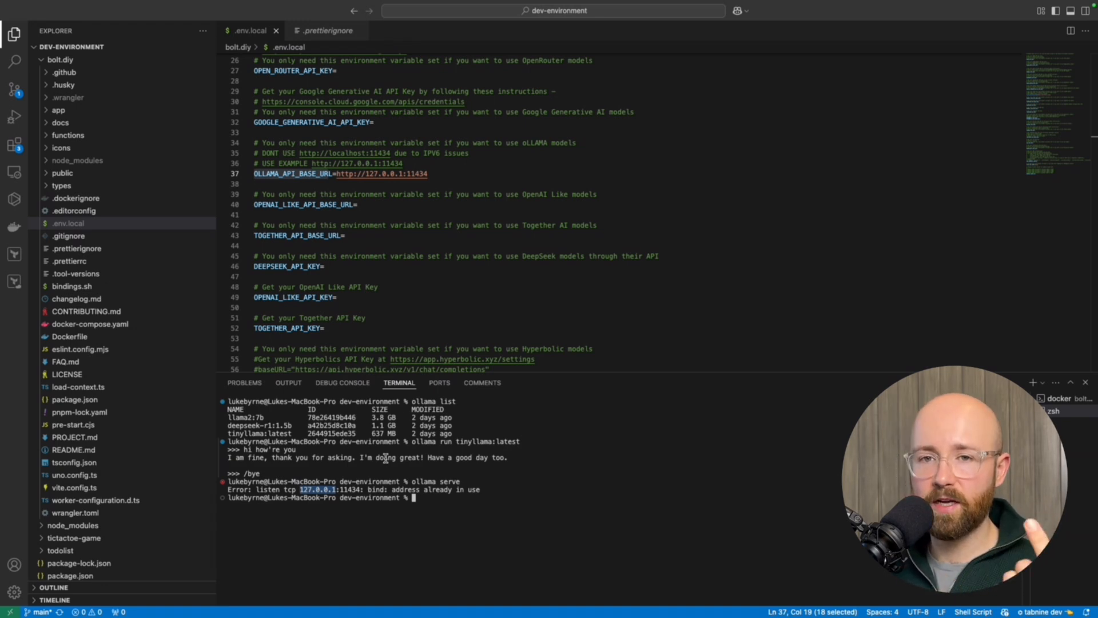
click(351, 490)
double_click(350, 490)
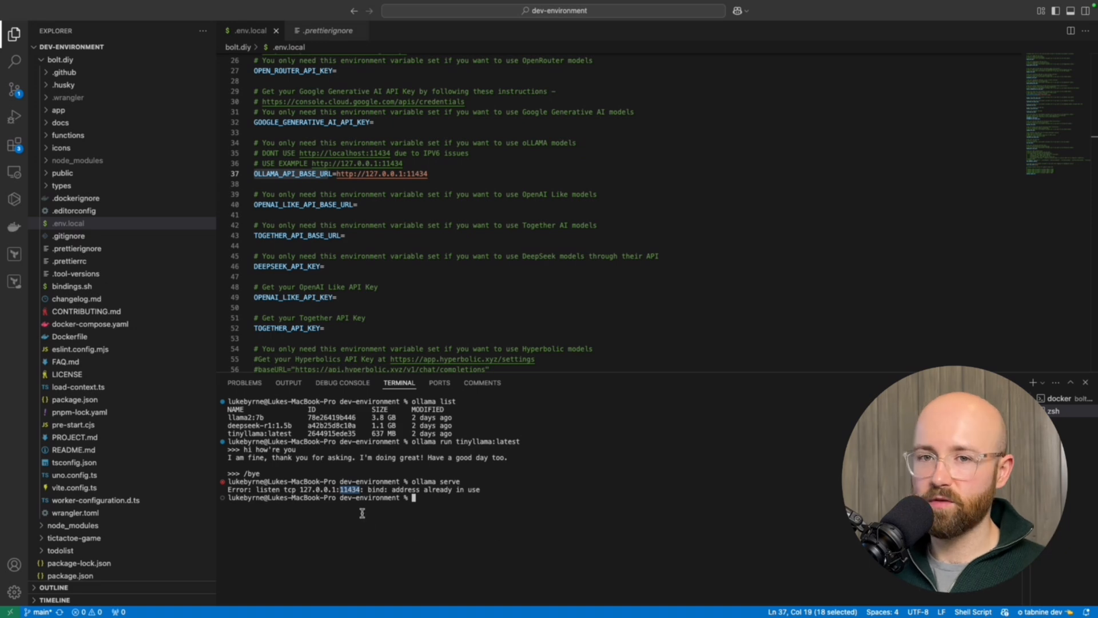
drag(298, 490, 356, 490)
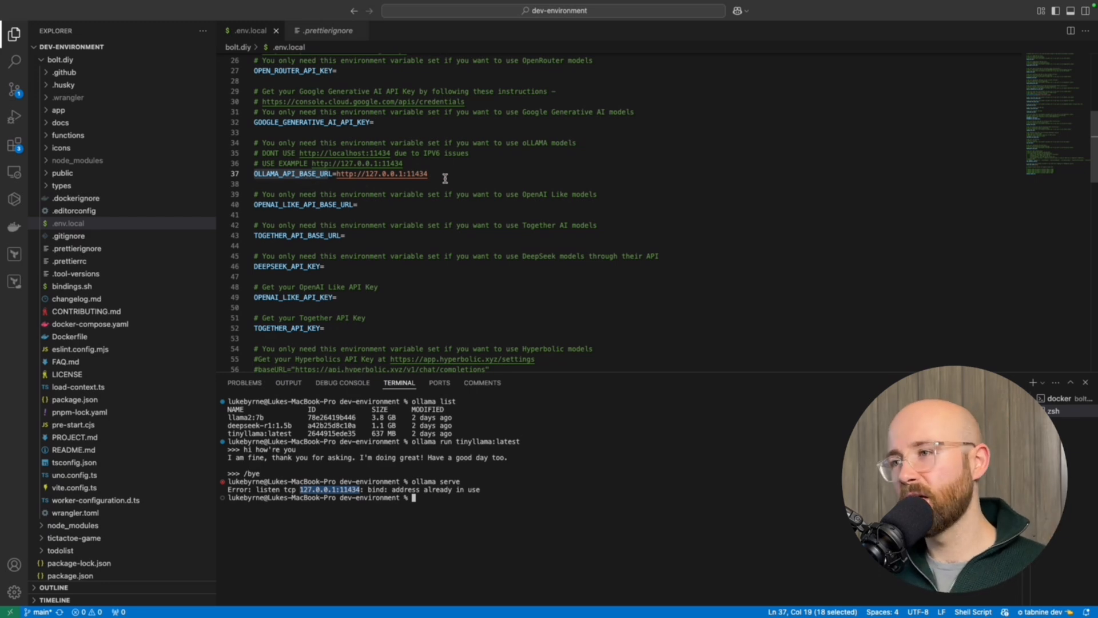
drag(445, 175, 258, 179)
click(353, 182)
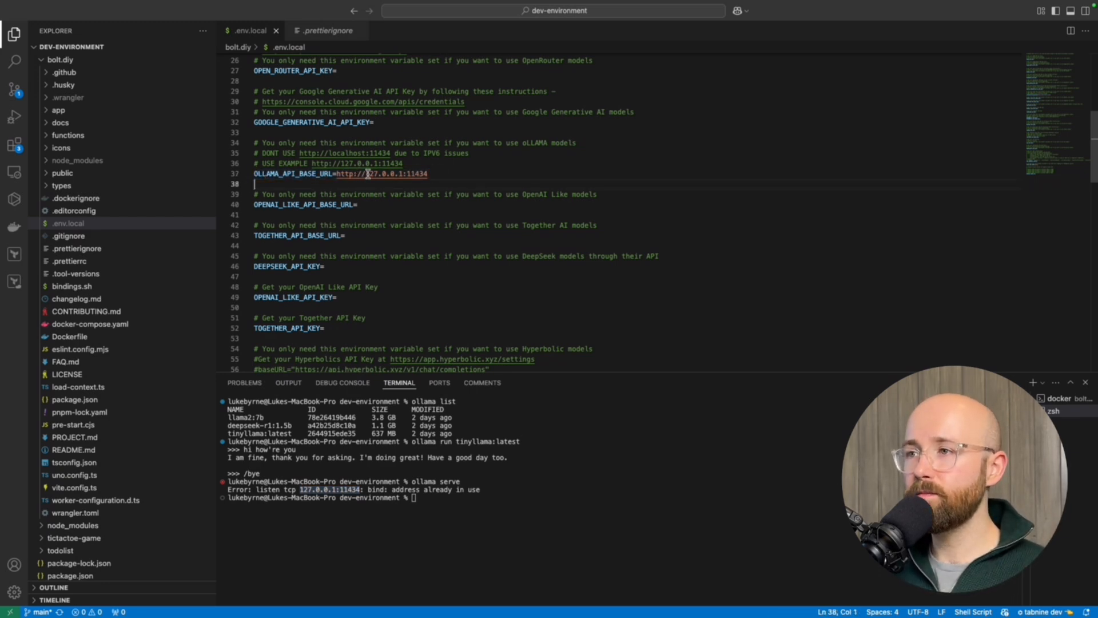
click(436, 174)
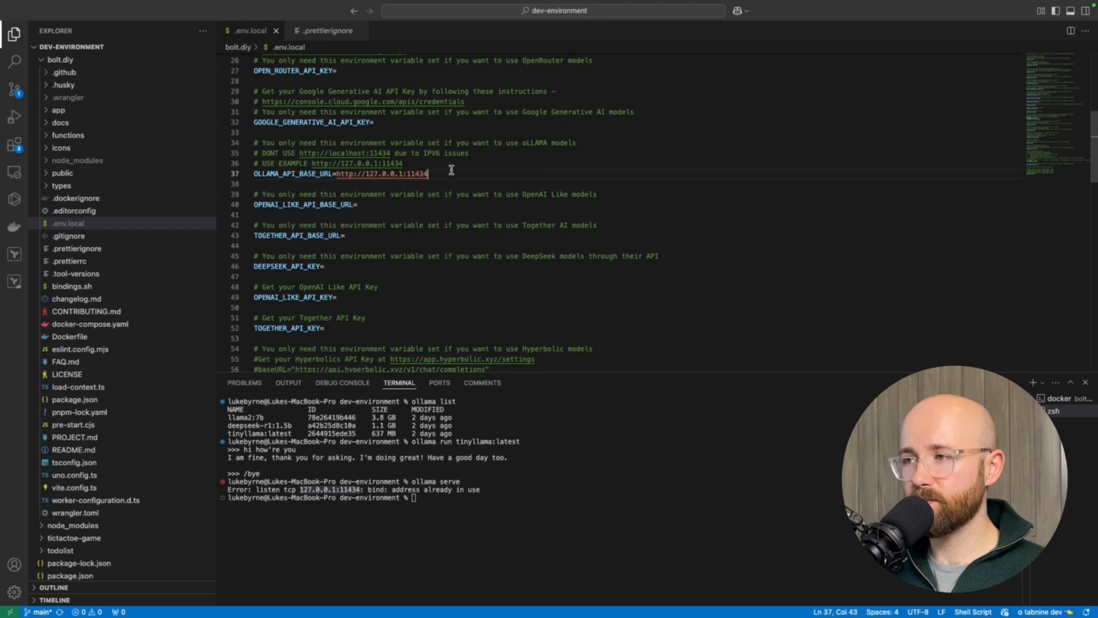
click(477, 485)
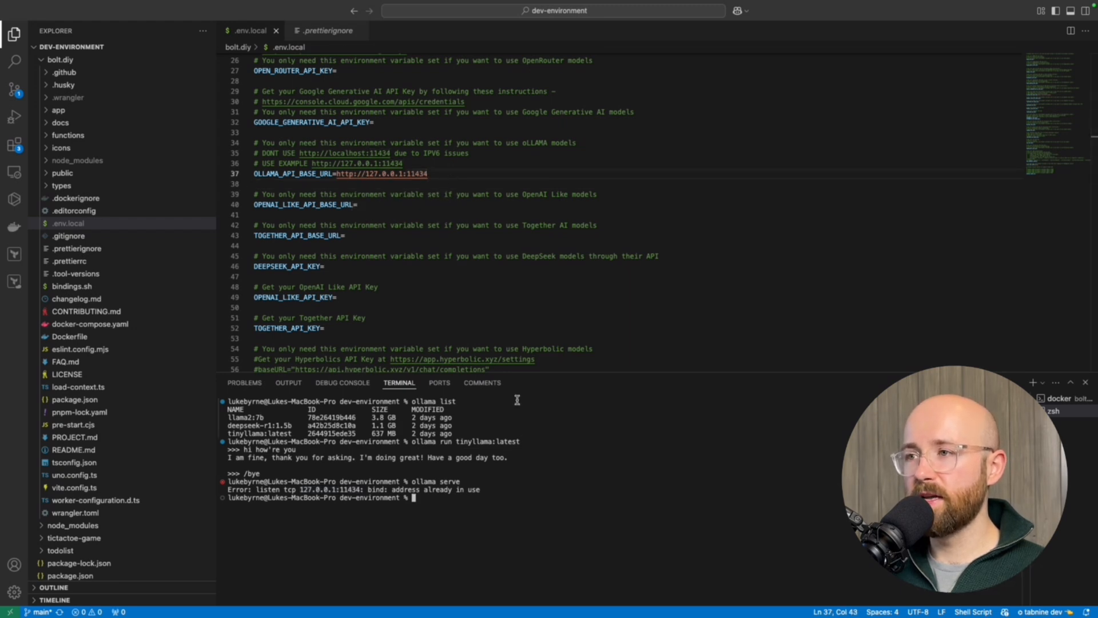
- Switch to the browser and reload the bolt.diy page at localhost:5173
key(super+Tab)
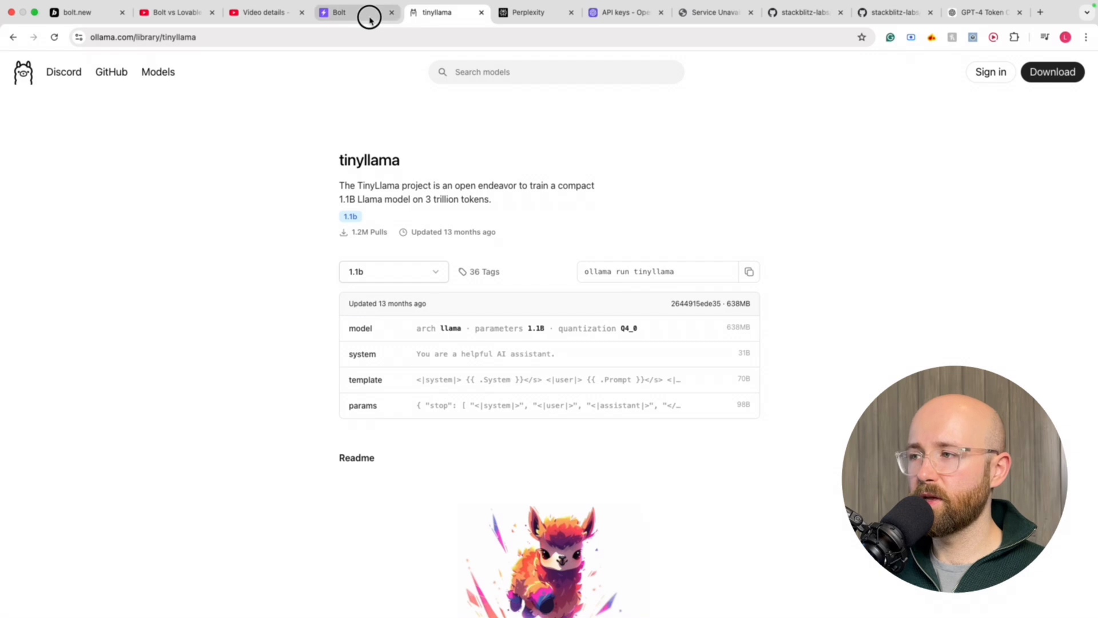
click(370, 19)
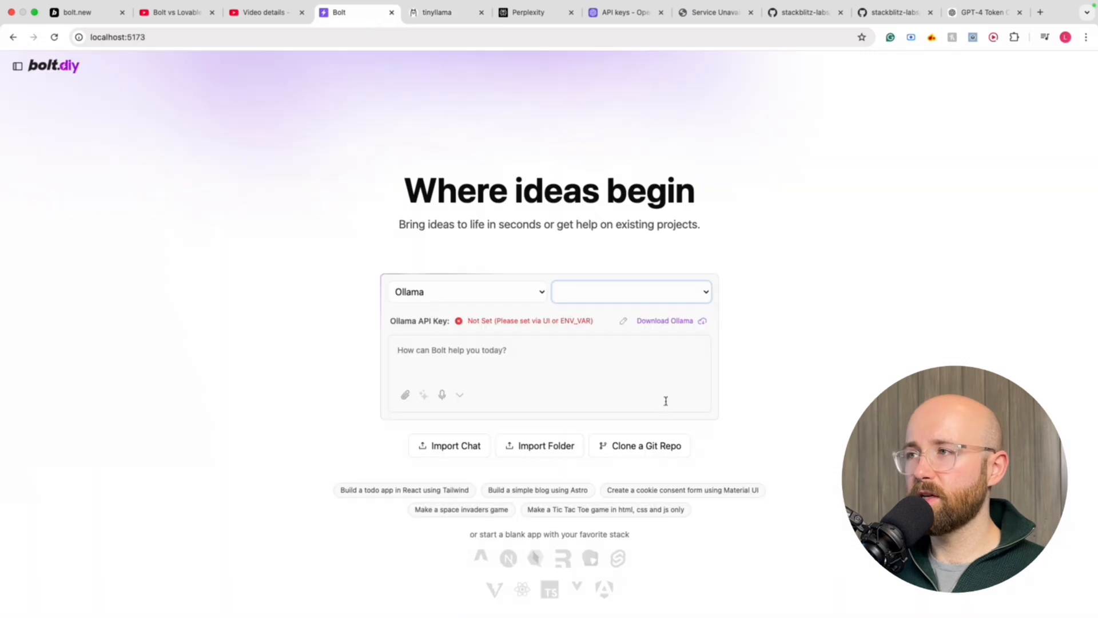
click(54, 37)
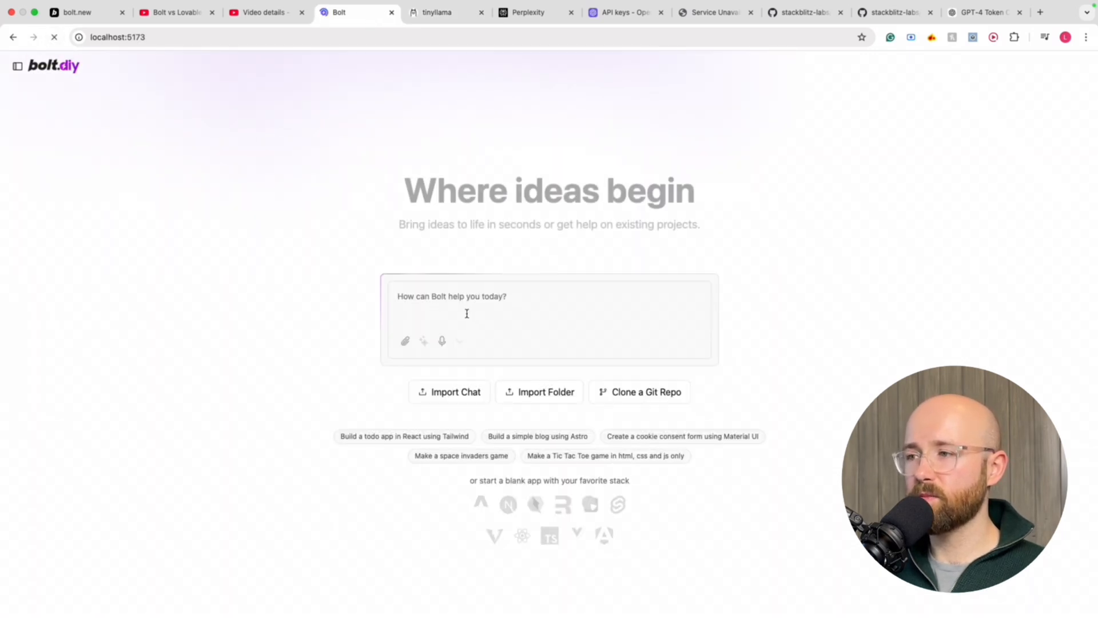
- Check the provider list and the available models for the Ollama provider in bolt.diy
click(461, 297)
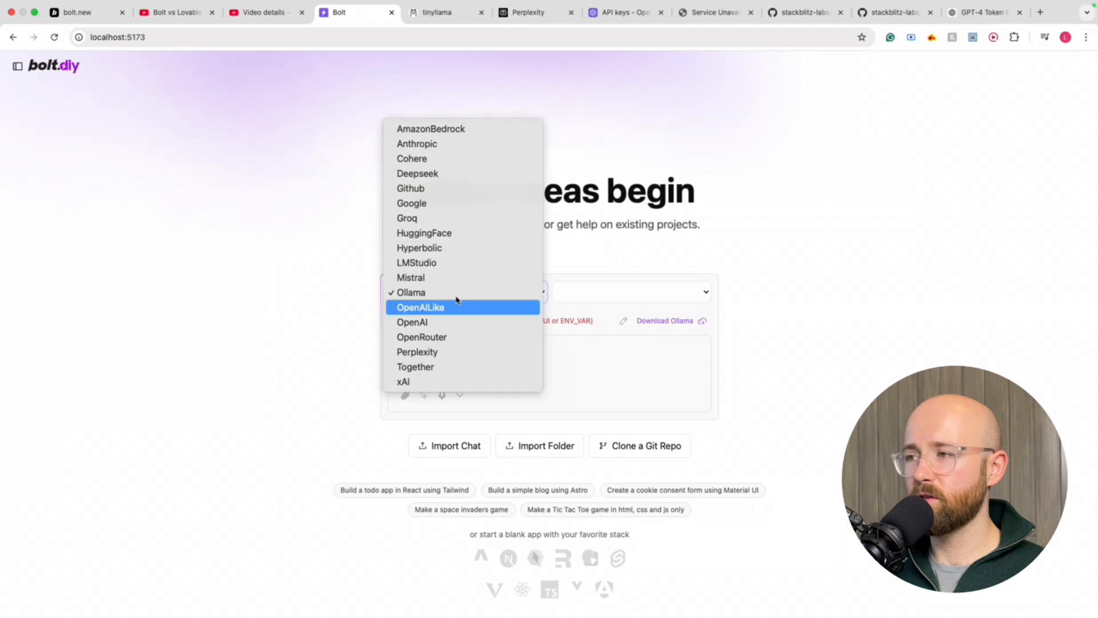
click(698, 296)
click(709, 295)
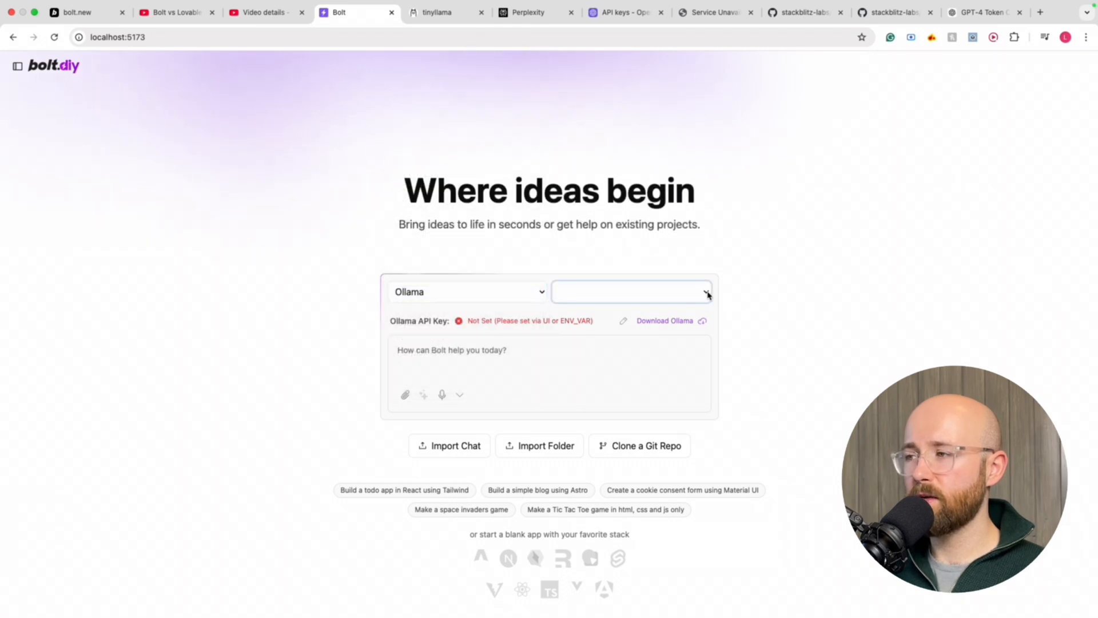
click(620, 299)
click(705, 292)
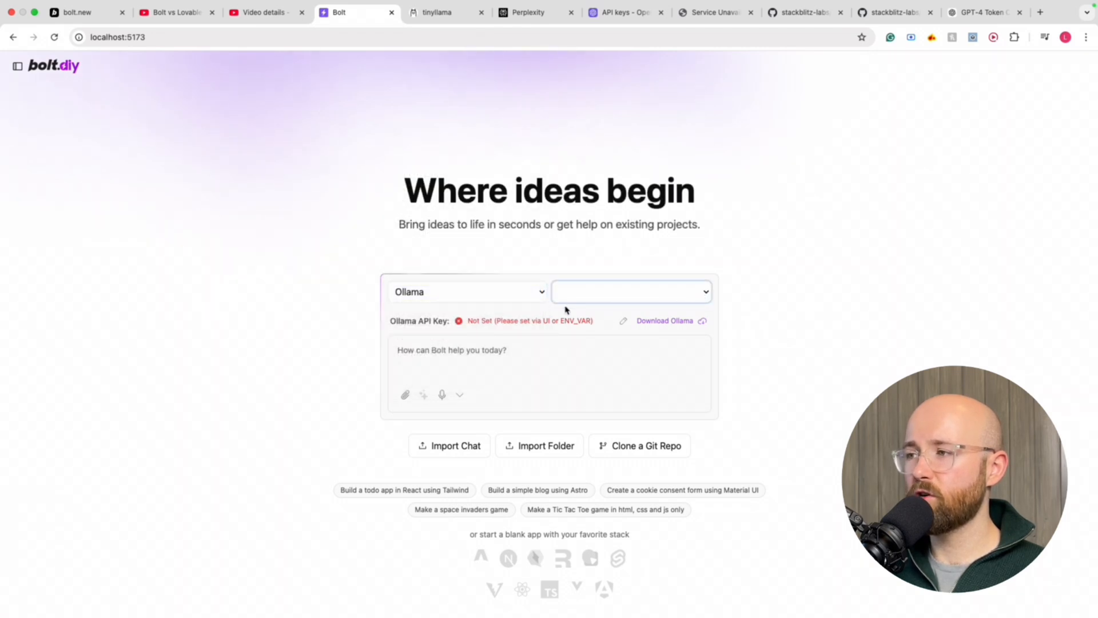
click(492, 363)
click(606, 289)
click(551, 346)
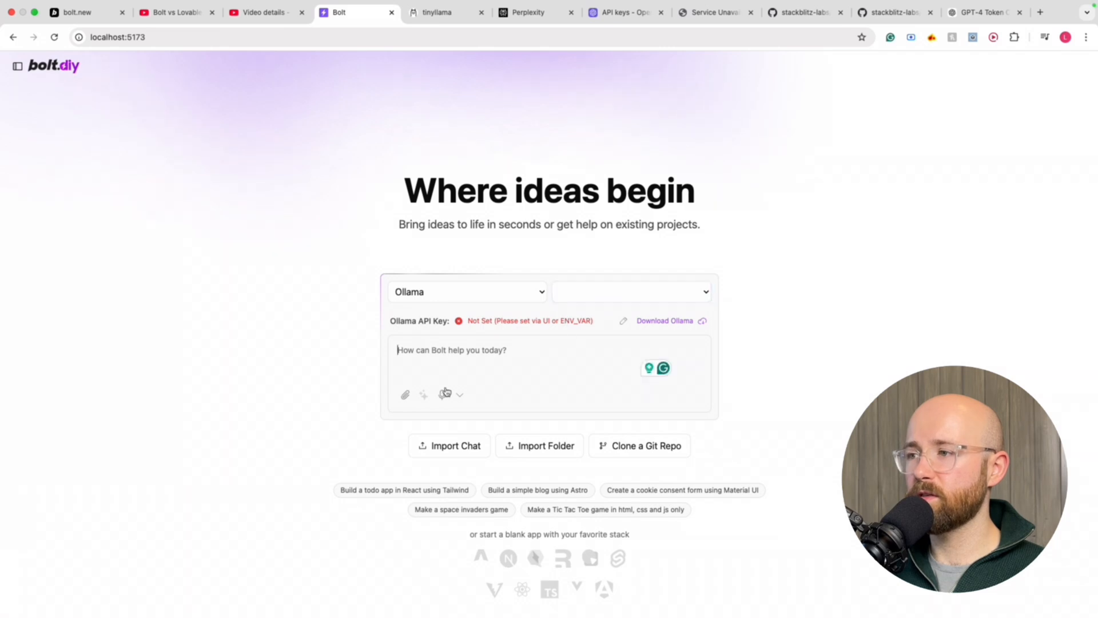
text(tryjtuy)
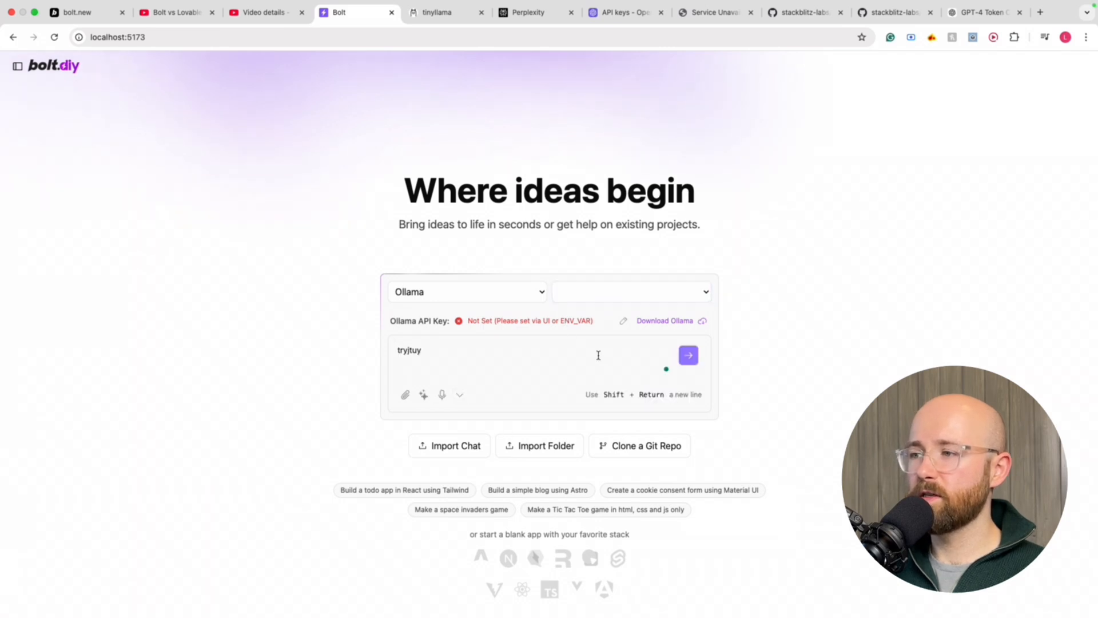
drag(576, 348, 383, 329)
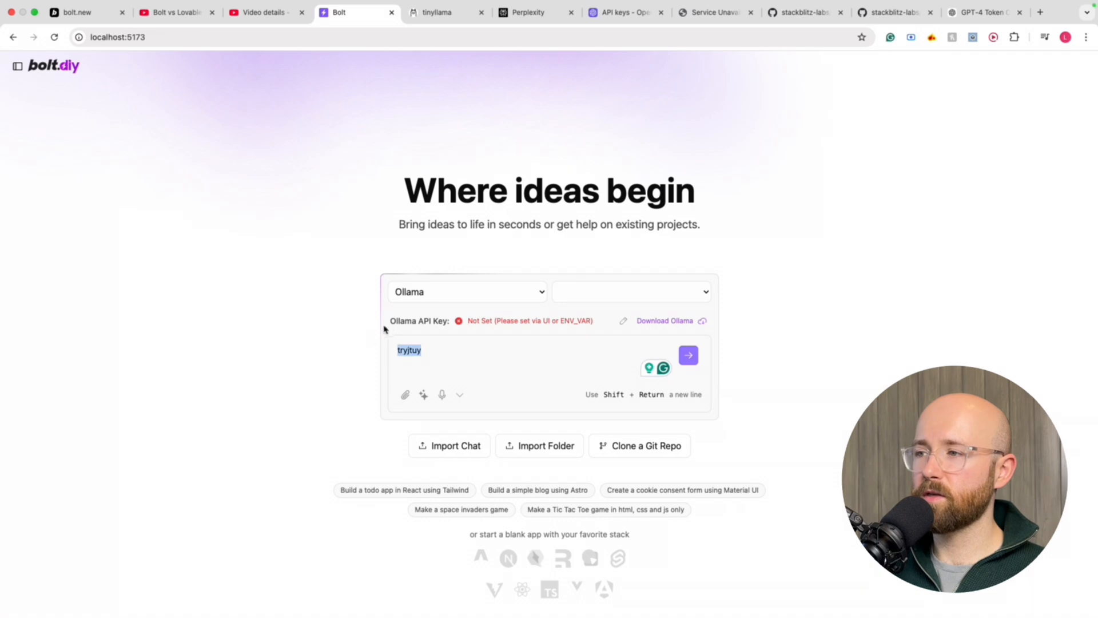
key(BackSpace)
- Recheck the model choices offered beside the Ollama provider
click(590, 294)
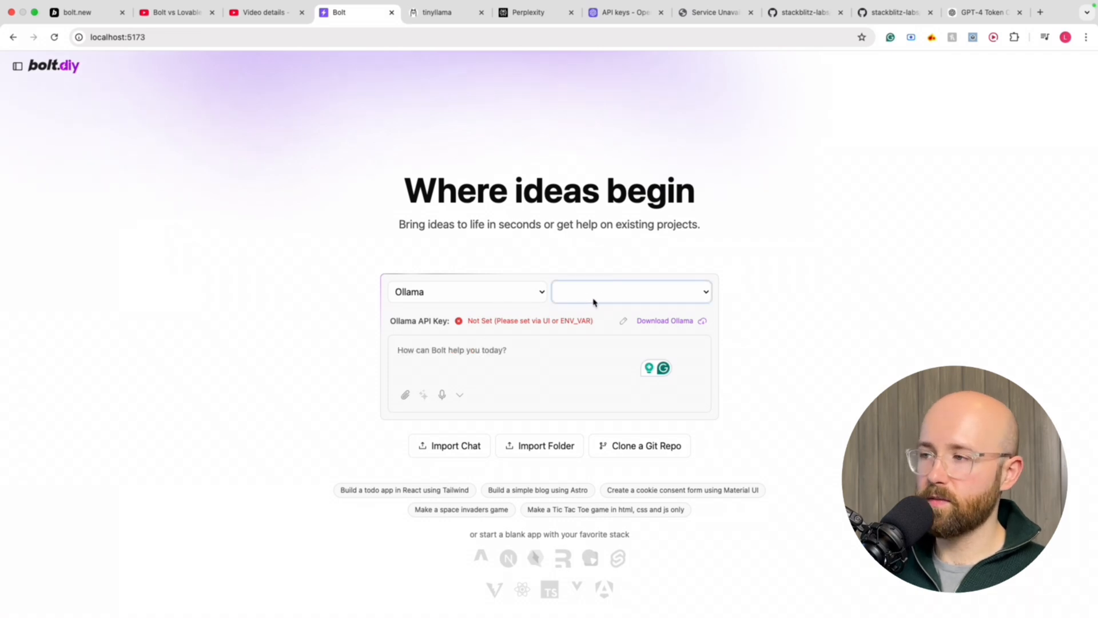
click(617, 301)
click(705, 295)
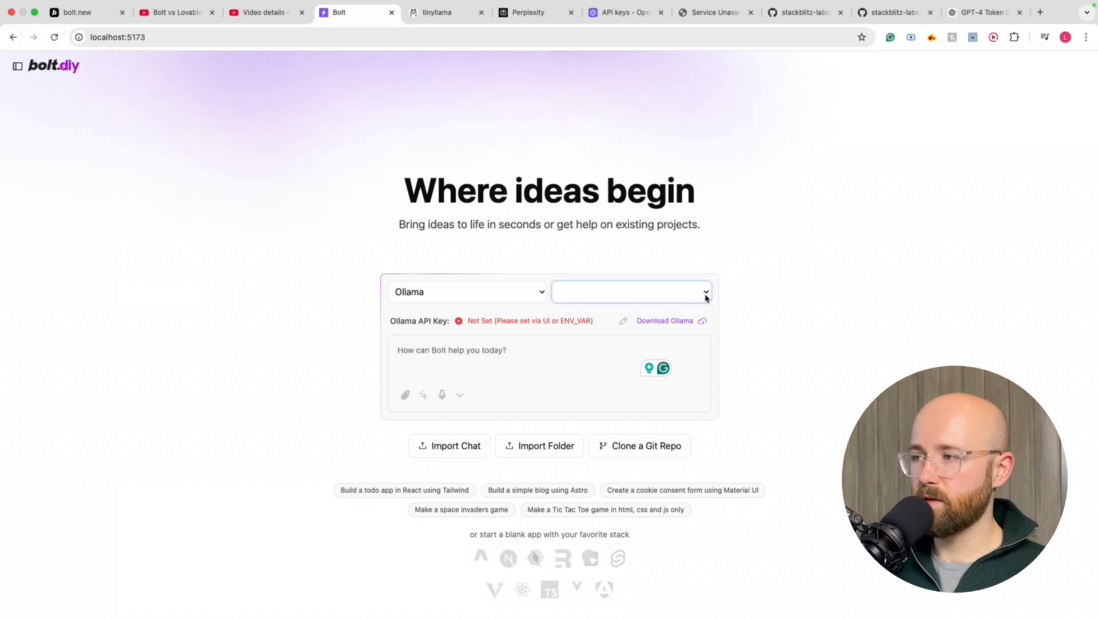
- Switch to VS Code, duplicate the .env.local file in the bolt.diy folder, and rename the copy to .env
key(ctrl+Left)
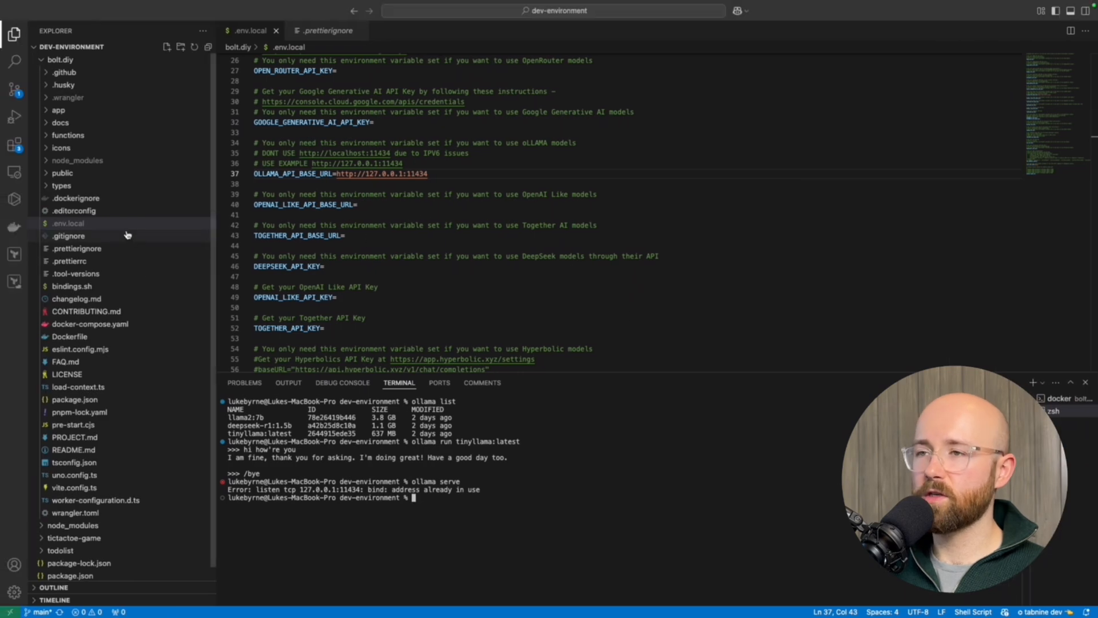
click(131, 225)
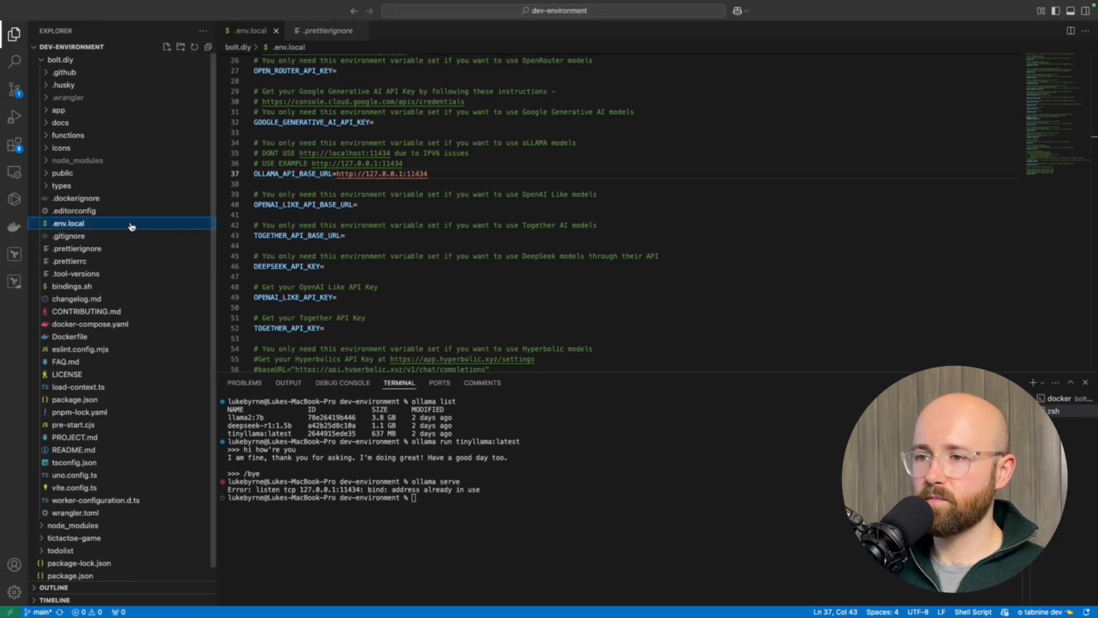
key(super+c)
key(super+v)
right_click(98, 225)
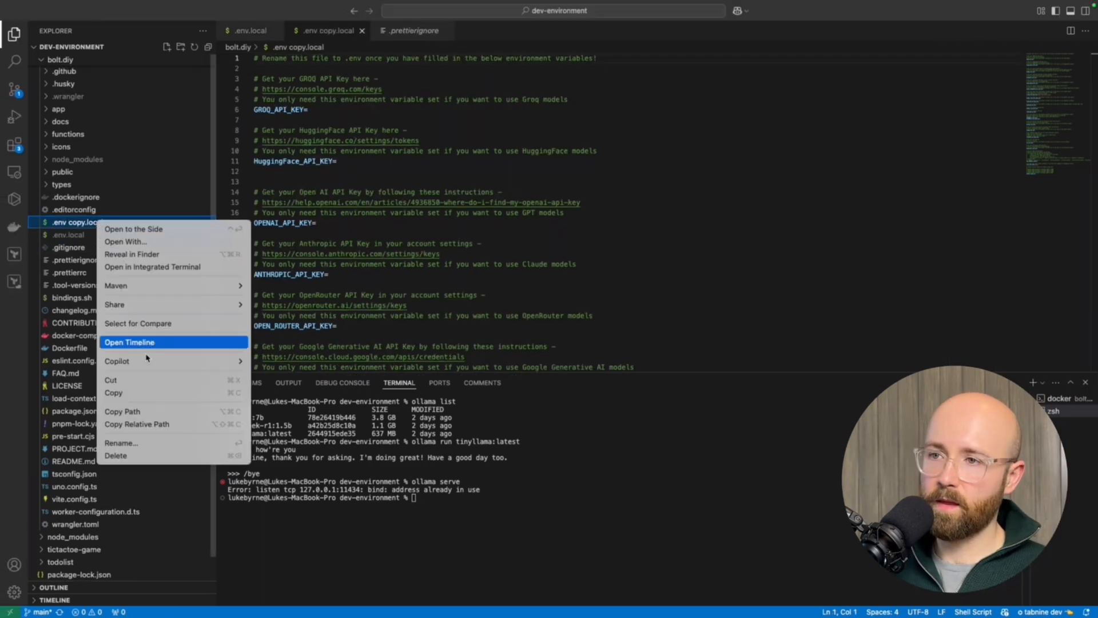
click(148, 443)
drag(69, 222, 171, 221)
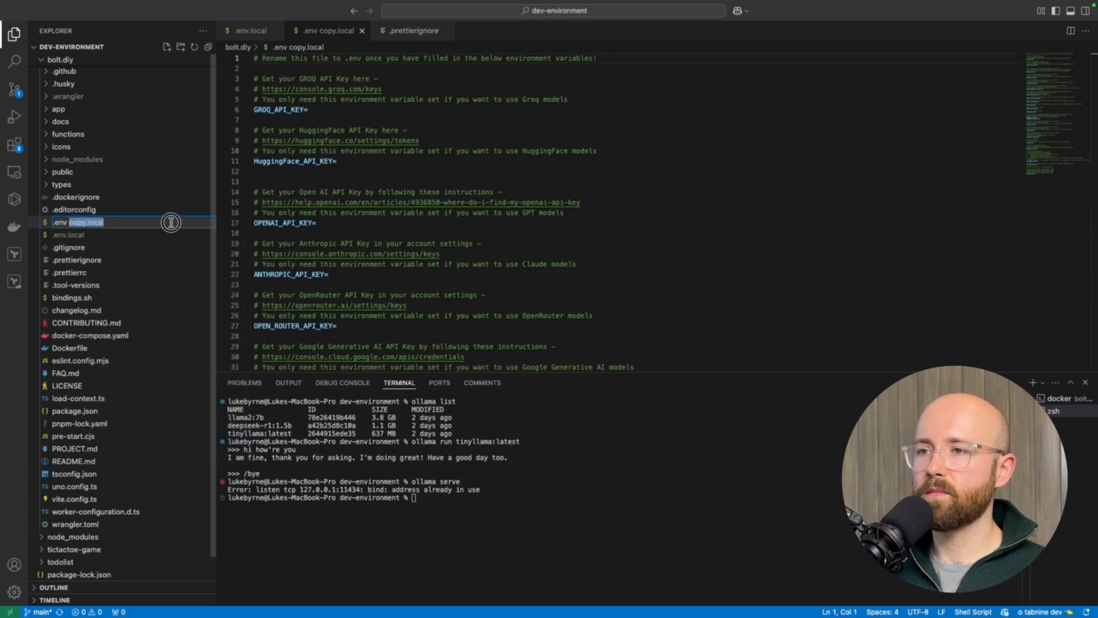
key(BackSpace)
key(Return)
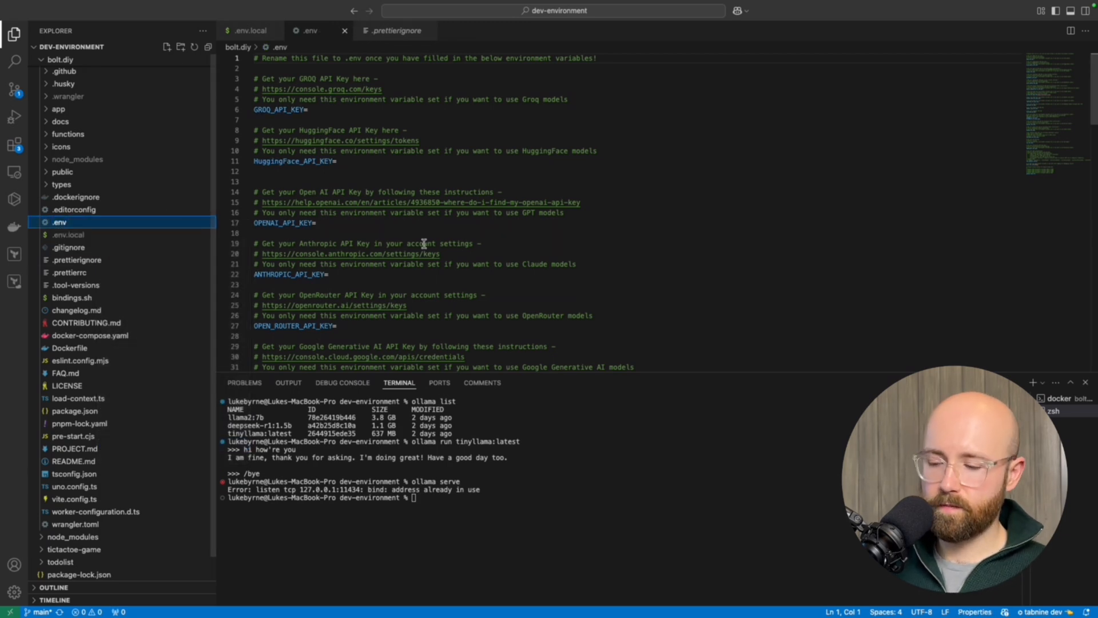
- Switch to the docker terminal session and check the OLLAMA_API_BASE_URL entry in the .env file
click(1065, 398)
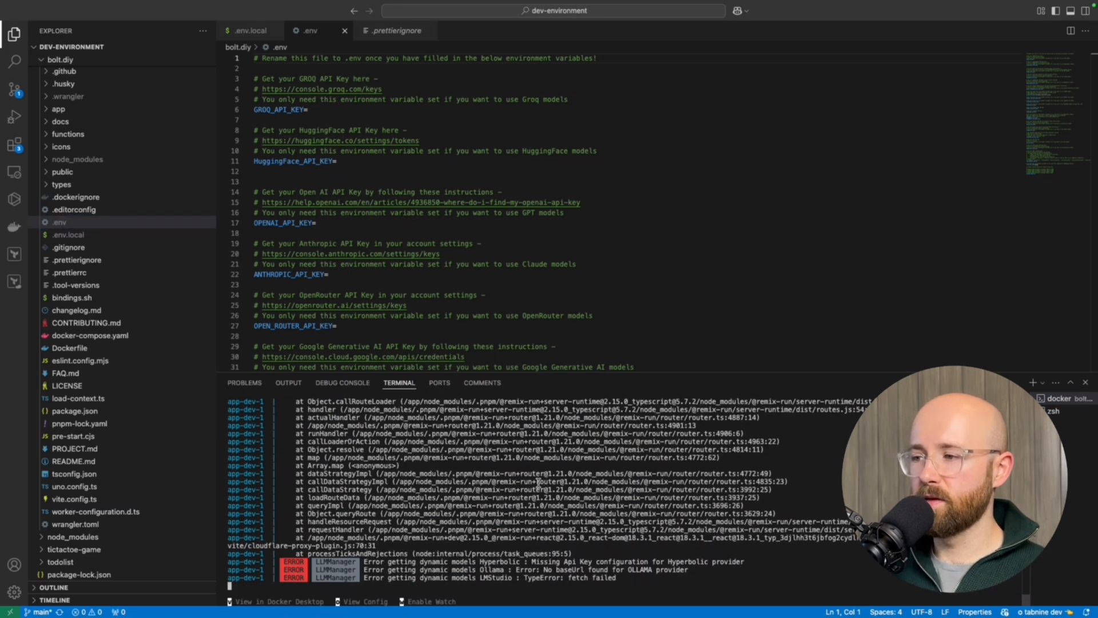
key(Return)
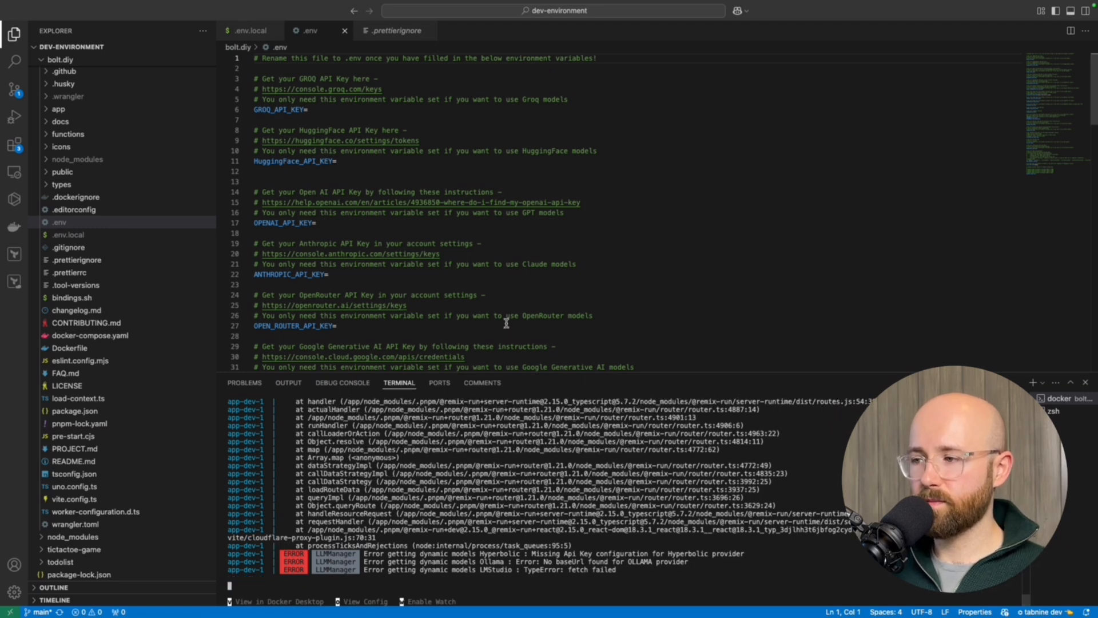
scroll(502, 320, down, 10)
scroll(502, 320, up, 1)
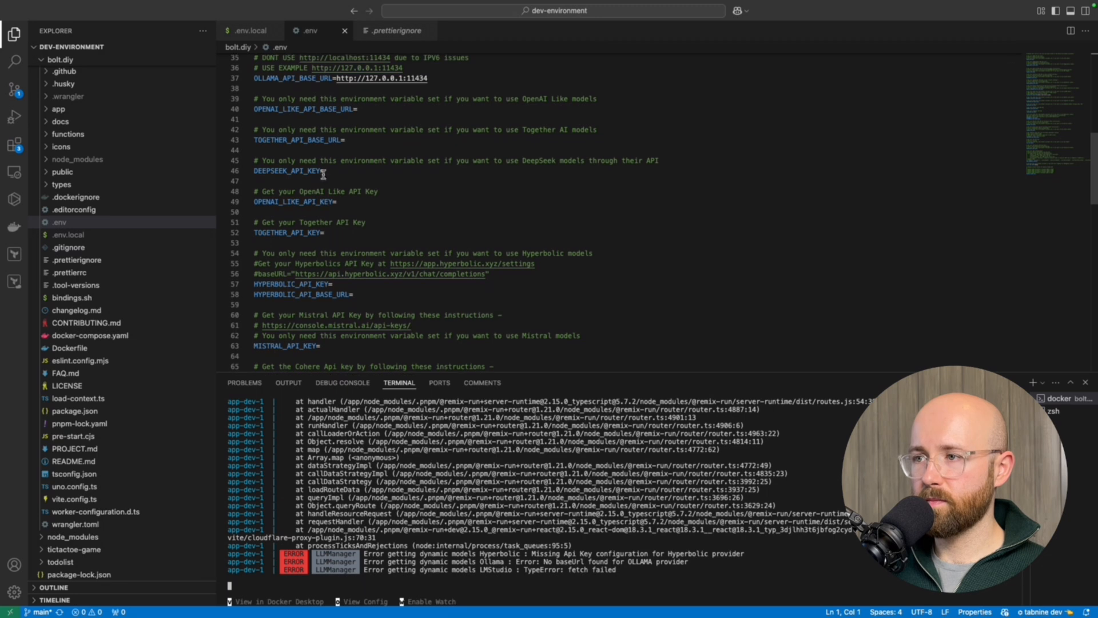
double_click(294, 77)
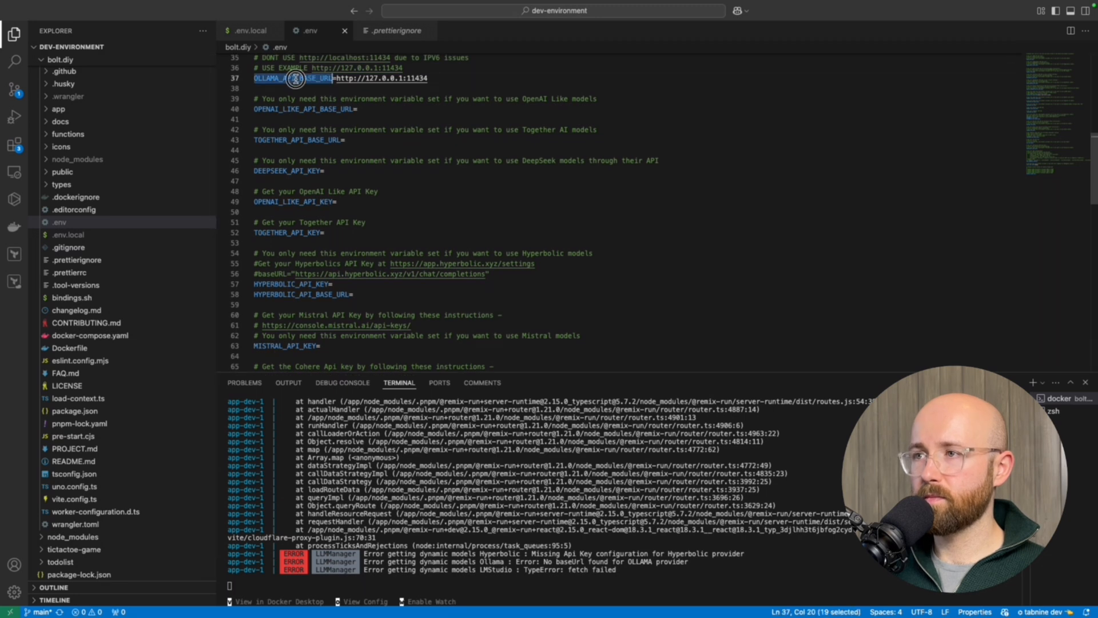
click(377, 151)
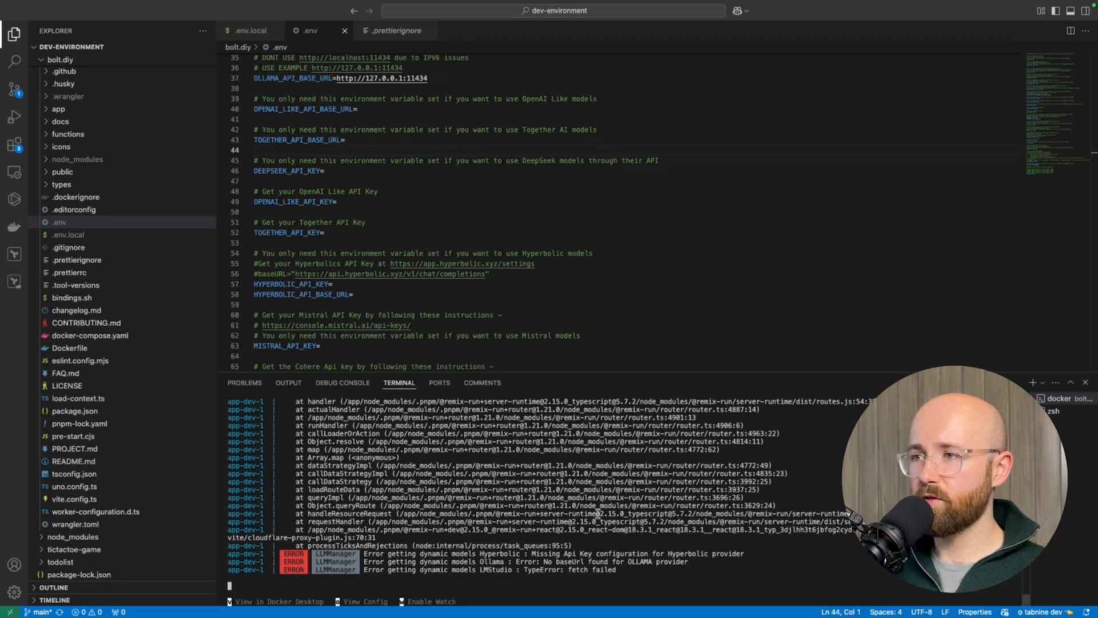
- Stop the running bolt.diy Docker container and start it again with the previous terminal command
key(Return)
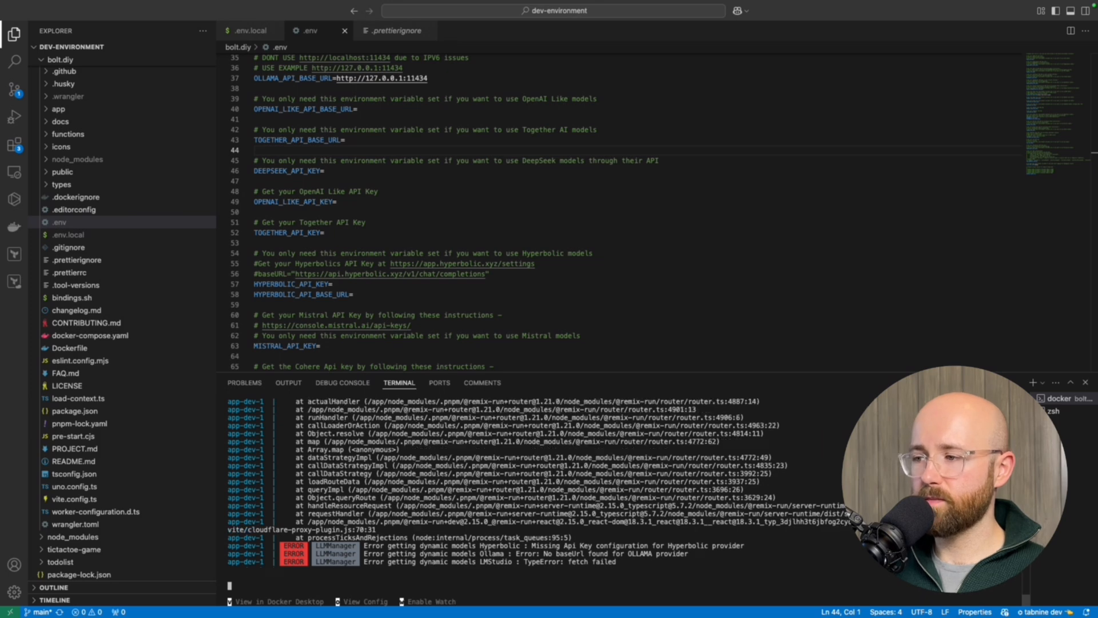
key(ctrl+c)
key(Up)
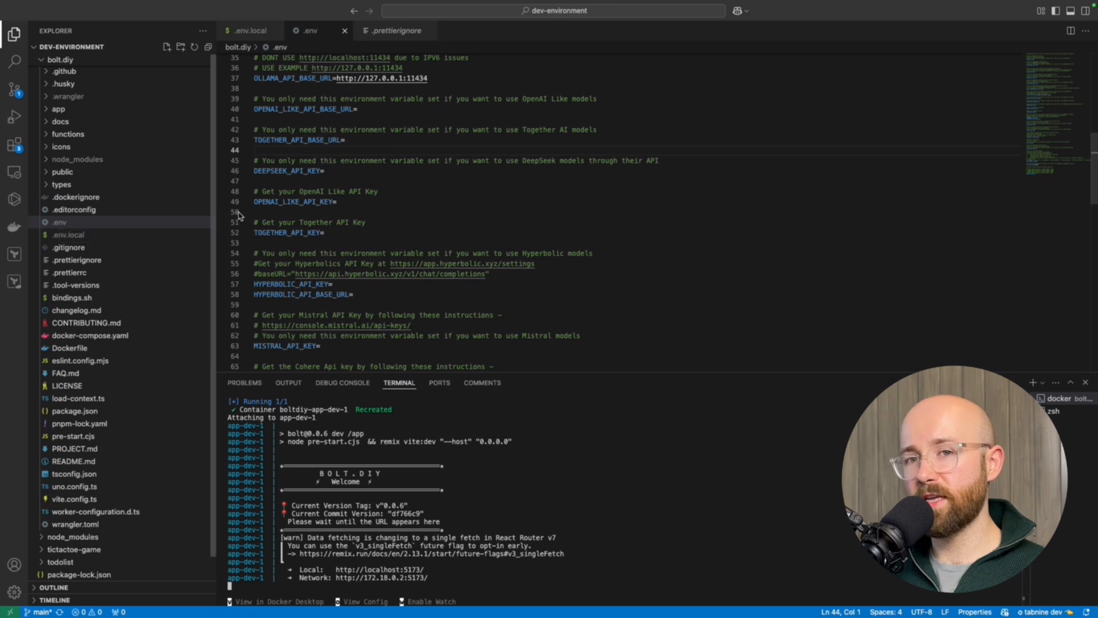
- Switch to the browser and reload bolt.diy at localhost:5173 against the restarted container
key(ctrl+Right)
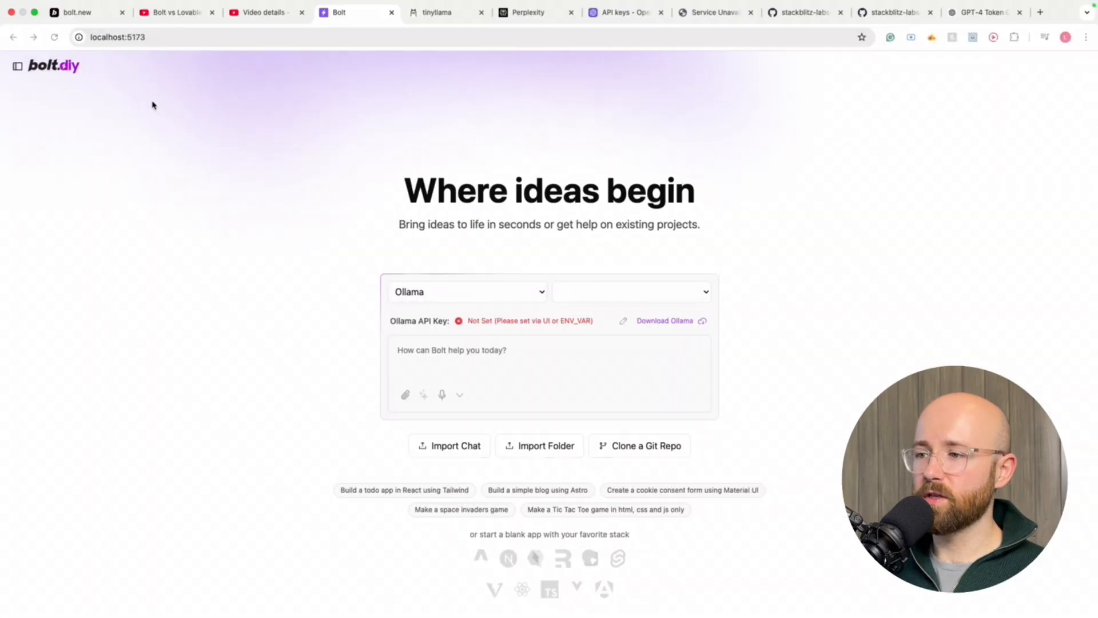
click(55, 37)
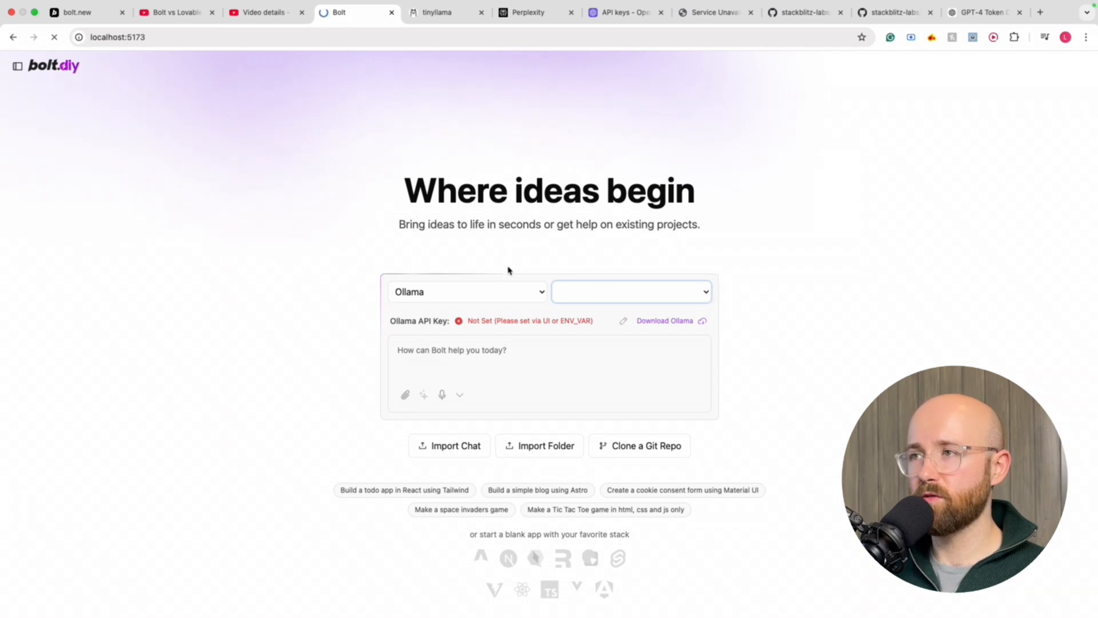
click(771, 300)
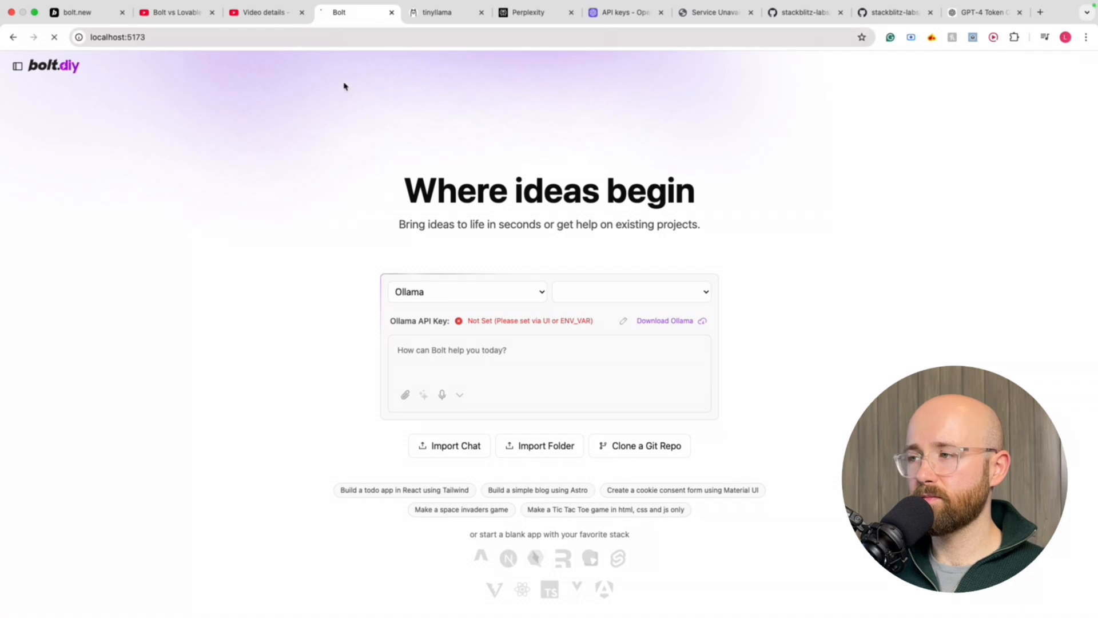
- Check the container's startup log in VS Code, then return to the browser and review the models offered for Ollama
key(ctrl+Left)
click(449, 523)
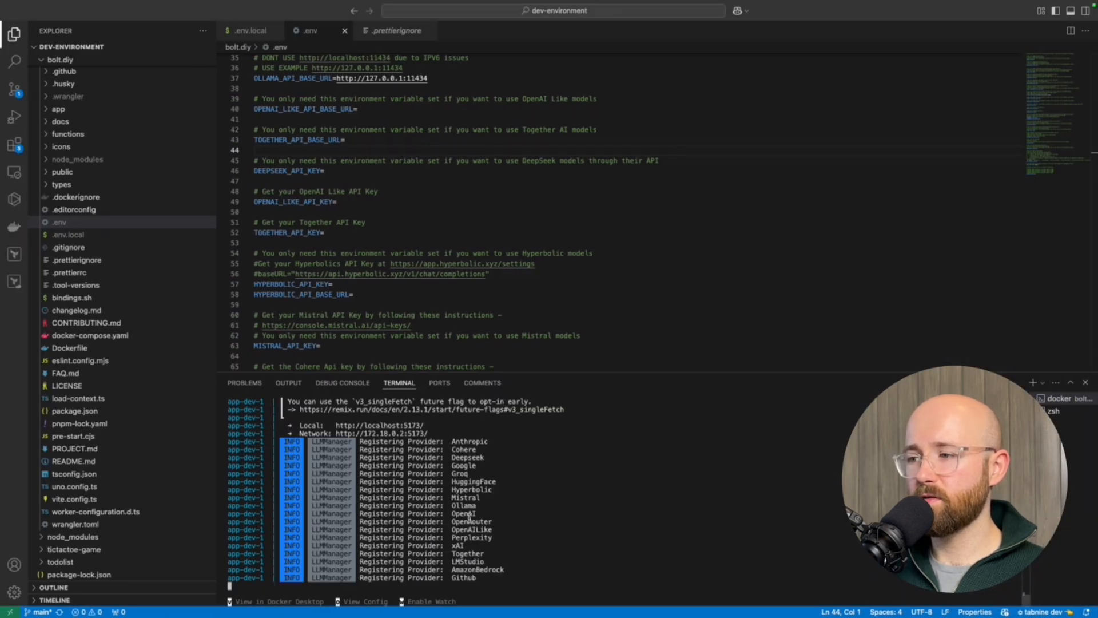
key(ctrl+Right)
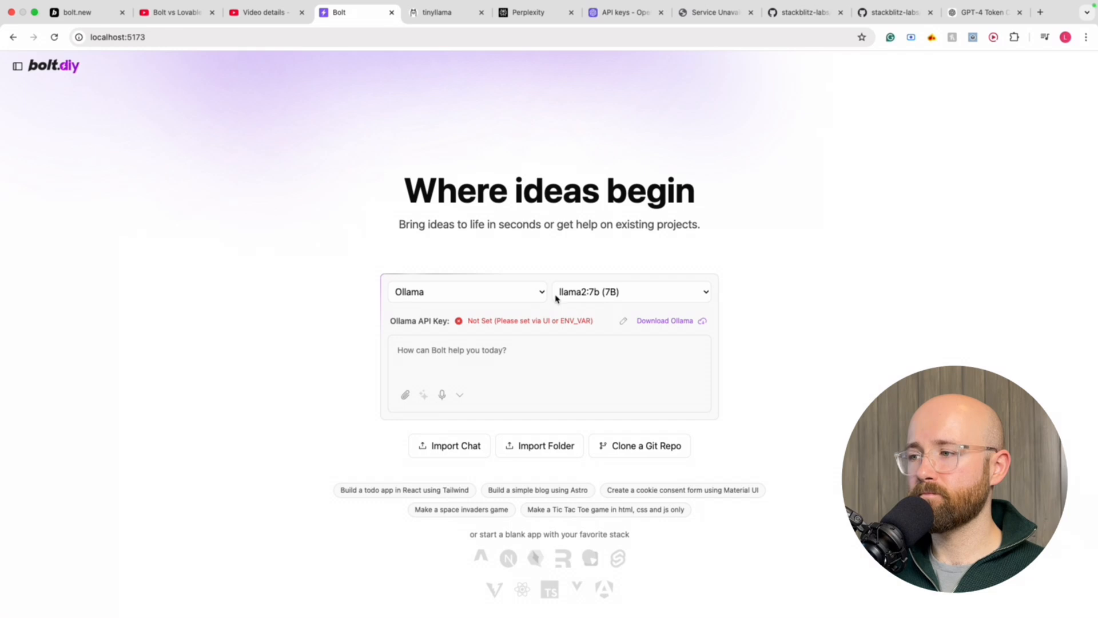
click(706, 292)
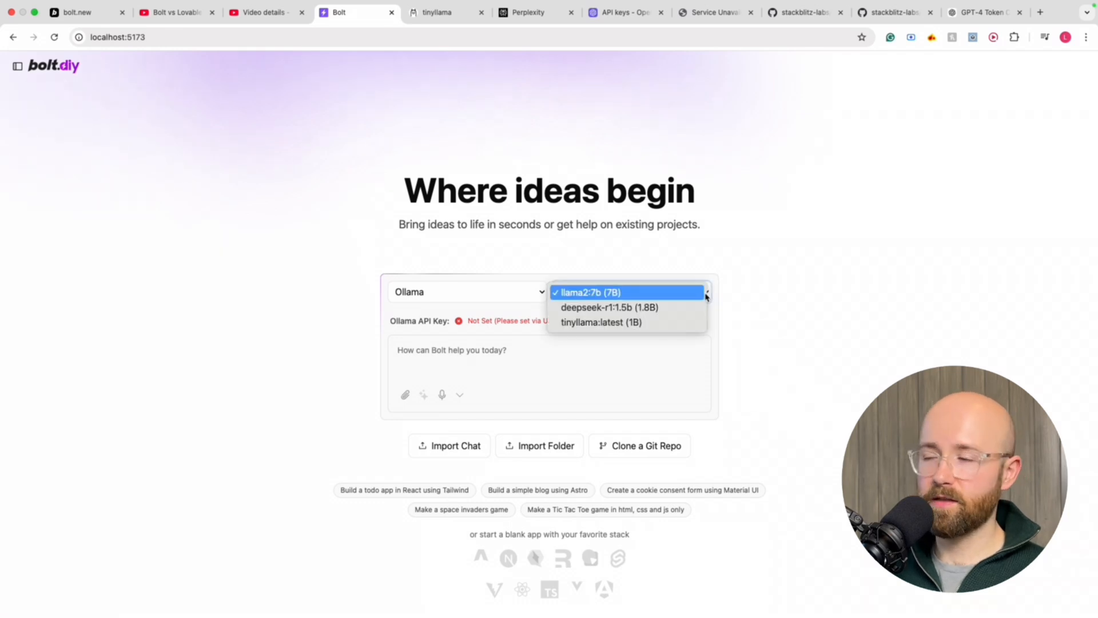
click(761, 290)
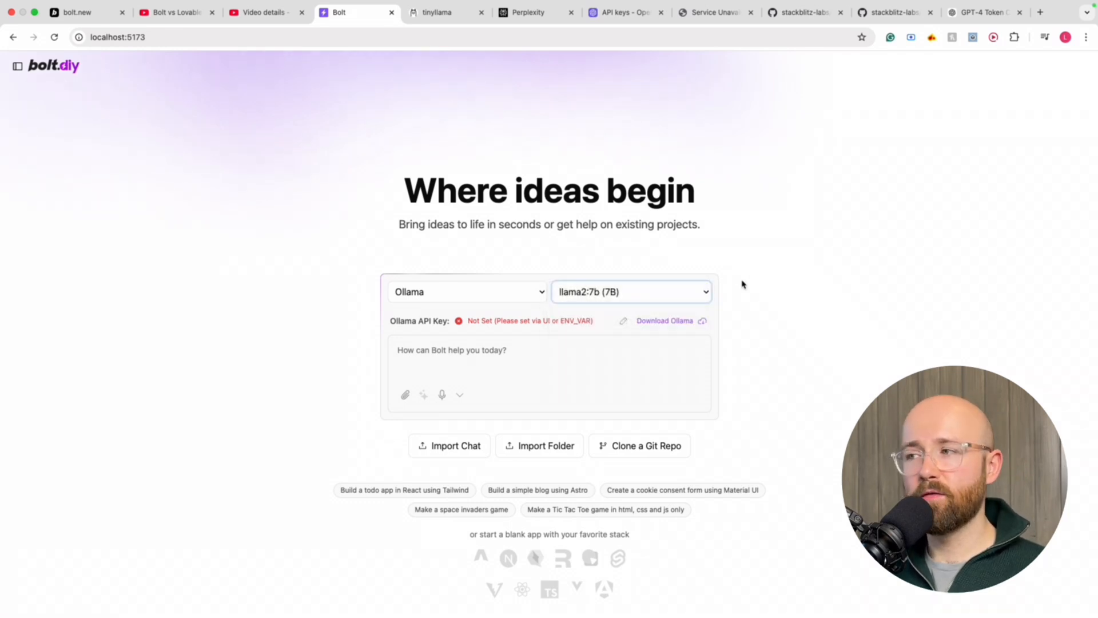
- Select the tinyllama:latest (1B) model and submit the example prompt "Make a Tic Tac Toe game in html, css and js only"
click(704, 293)
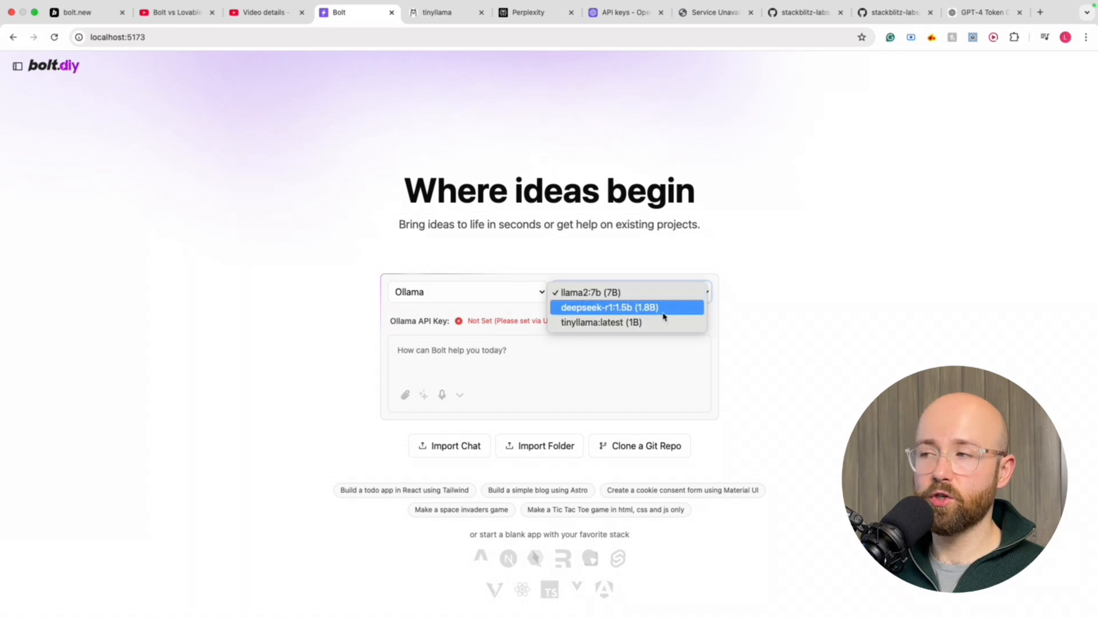
click(645, 322)
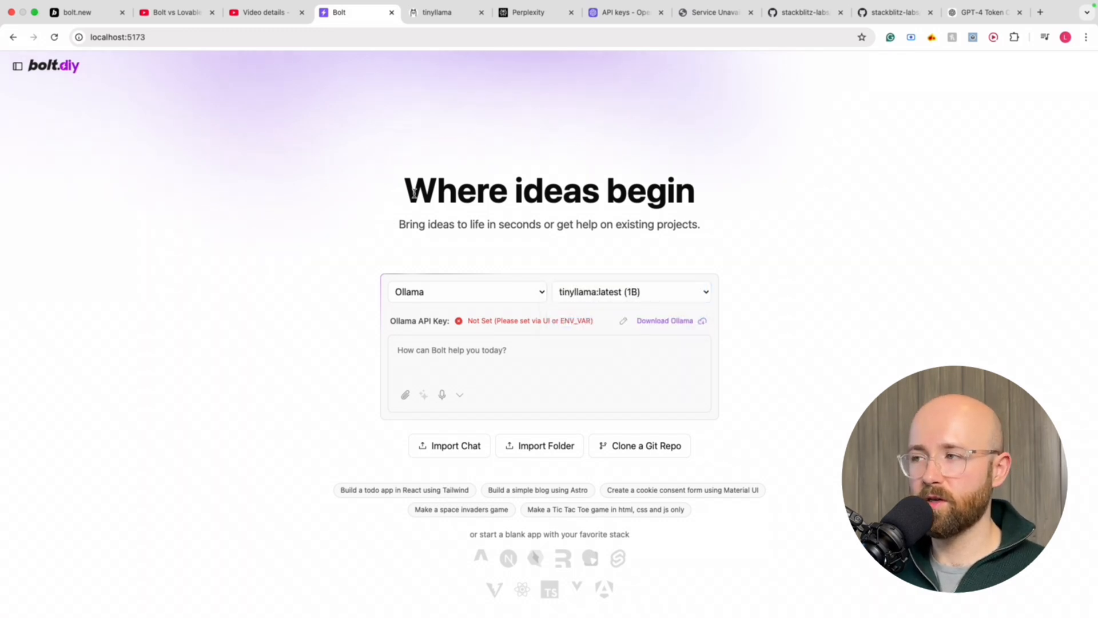
mouse_move(413, 194)
mouse_down()
mouse_move(603, 196)
mouse_move(703, 231)
mouse_move(490, 216)
mouse_move(412, 189)
mouse_up()
click(718, 234)
click(403, 155)
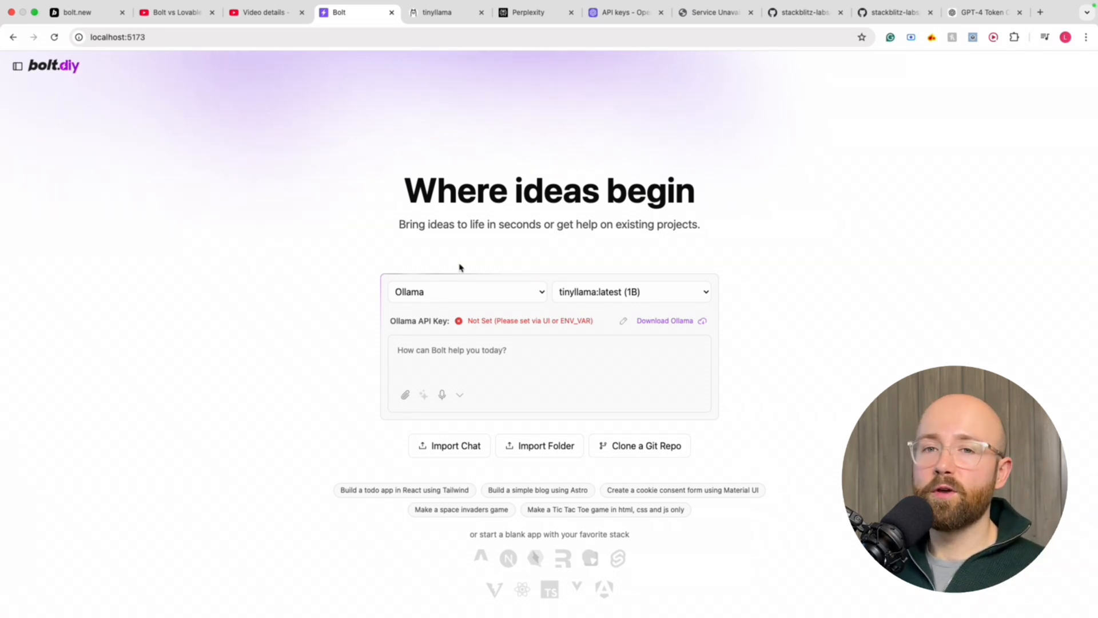
click(483, 352)
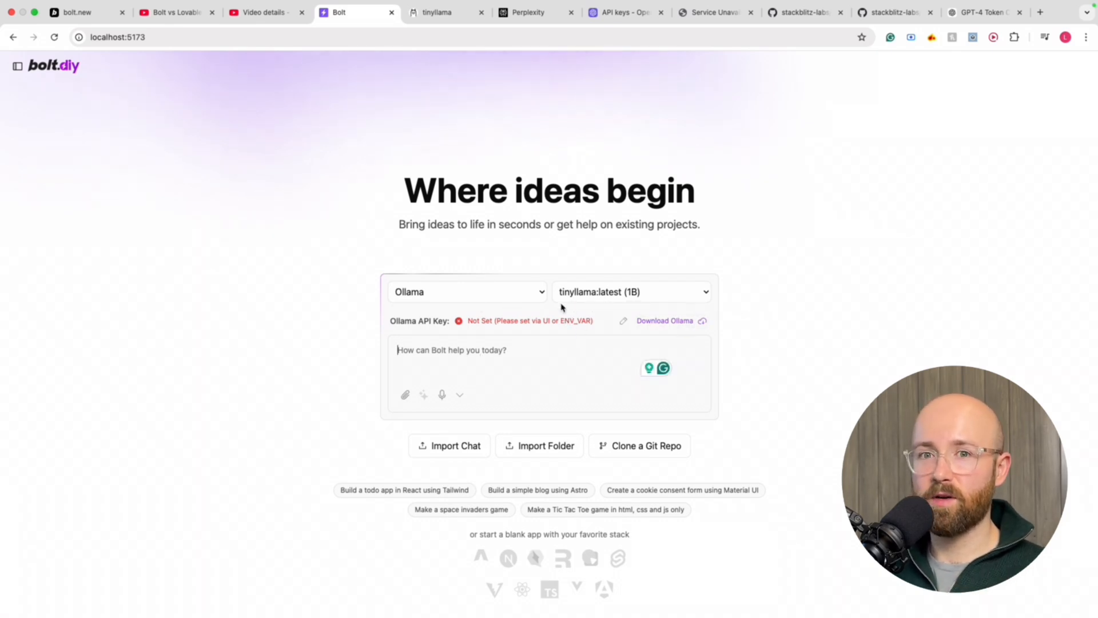
click(574, 510)
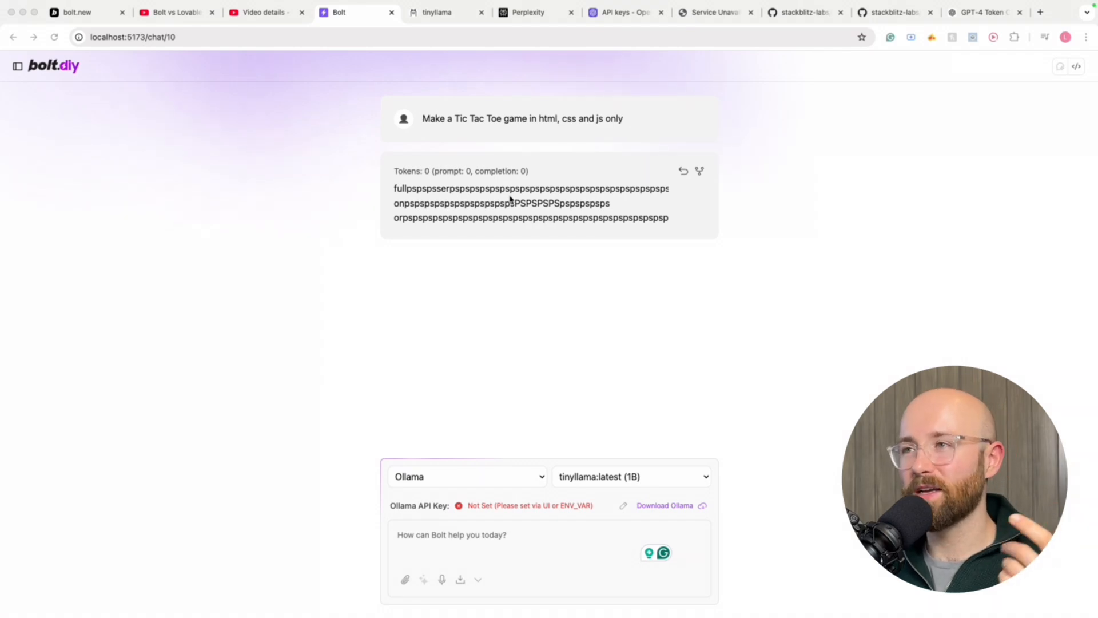
- Open the organization's Usage page on the OpenAI platform and examine the daily costs in the January spend chart
click(624, 13)
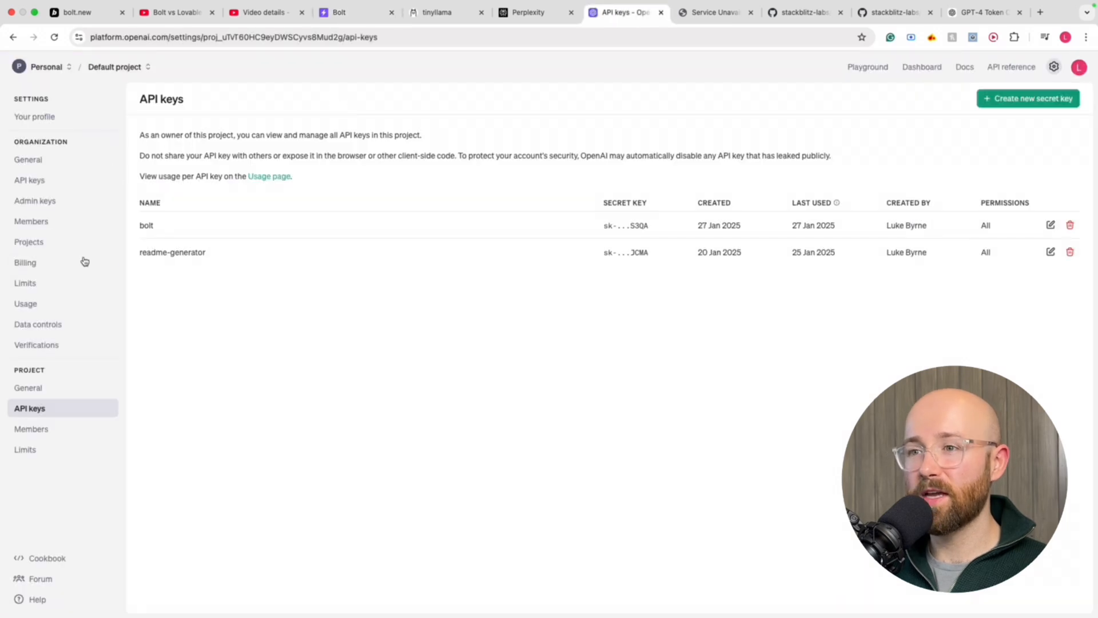
click(64, 303)
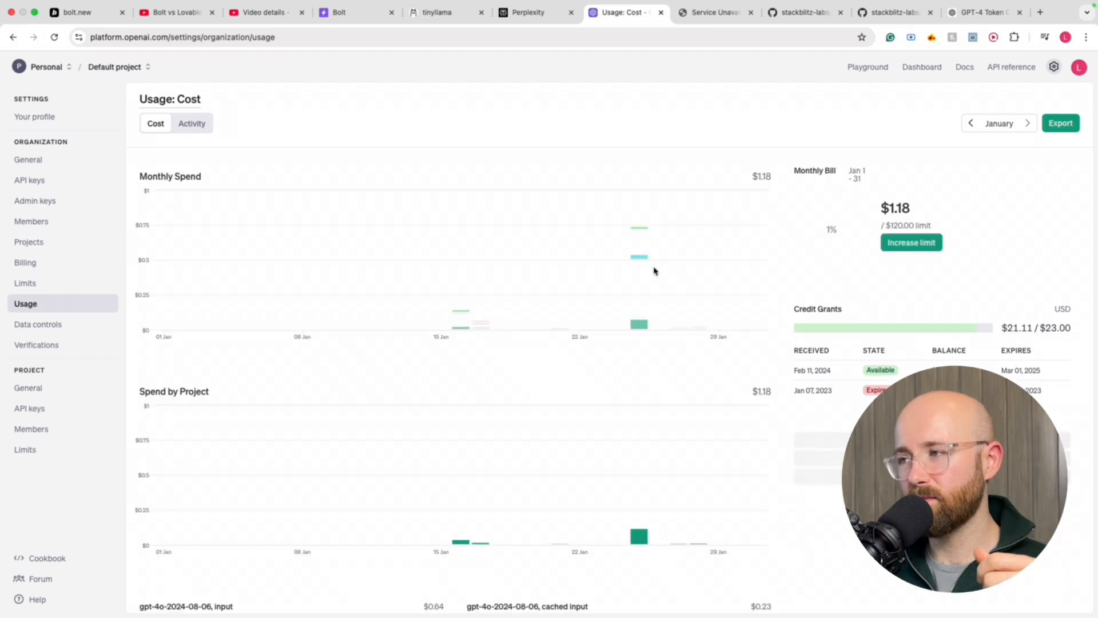
mouse_move(704, 307)
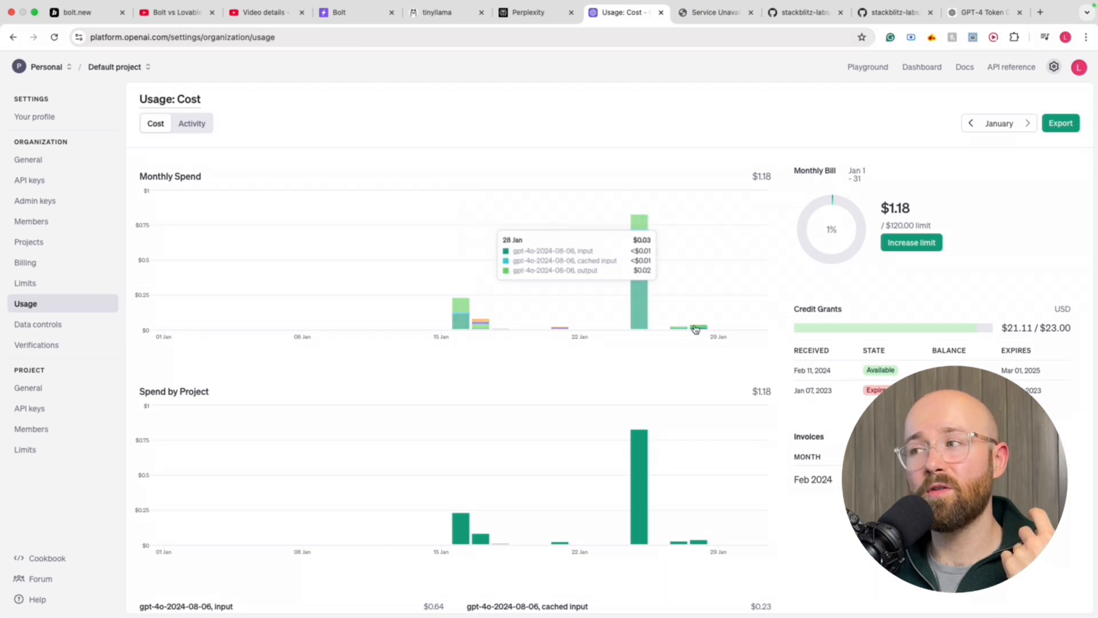
mouse_move(696, 330)
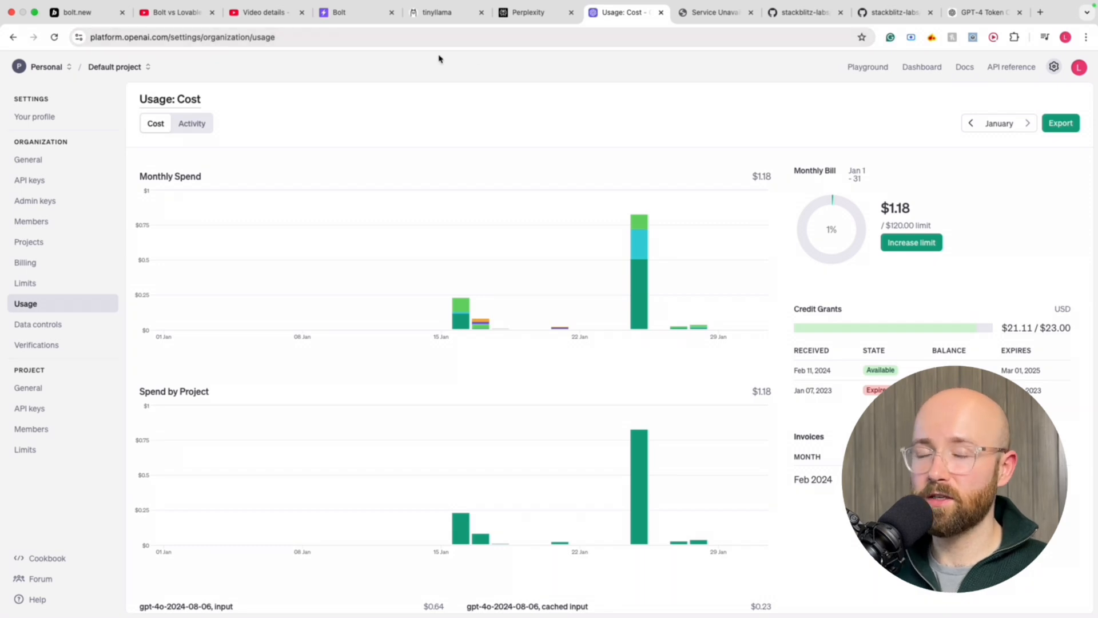
key(ctrl+Left)
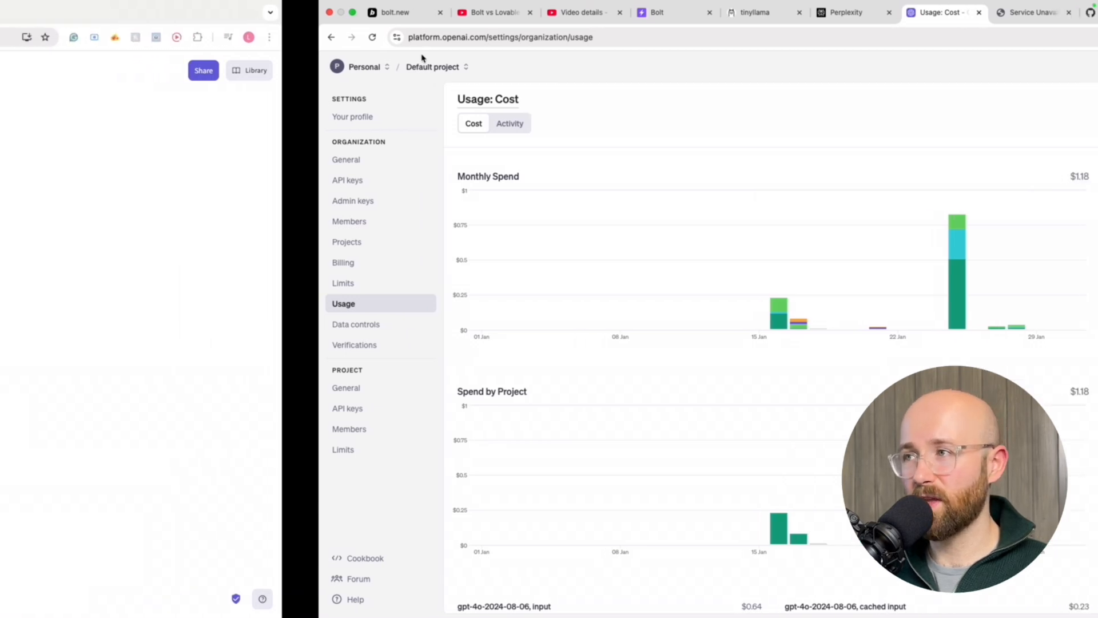
key(ctrl+Right)
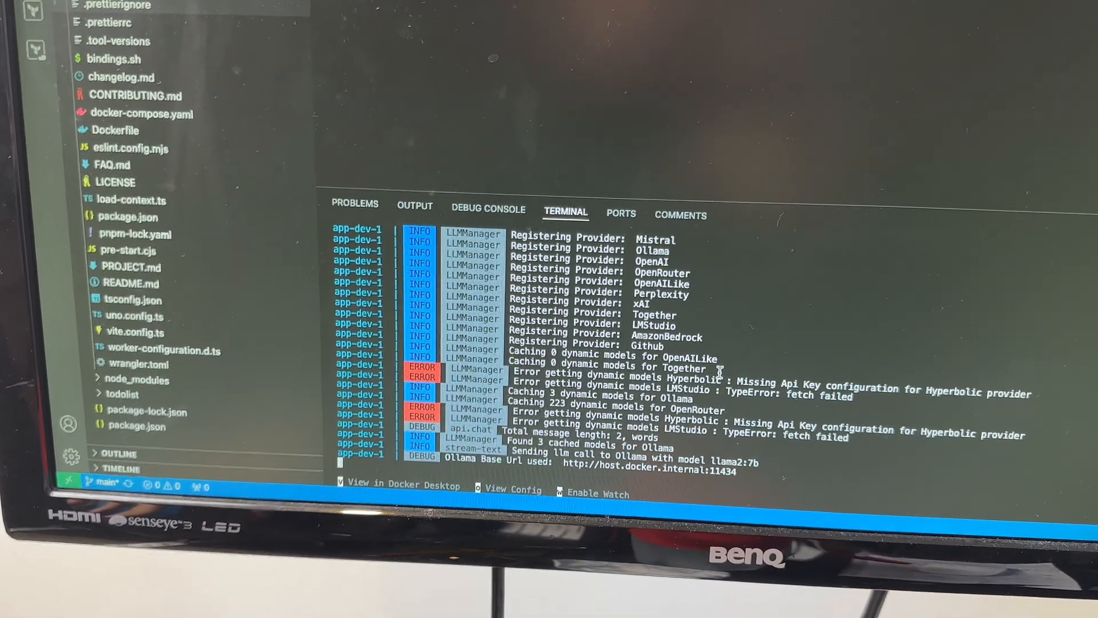
- Stop the running bolt.diy container in the VS Code terminal, repeating the interrupt to force it
key(ctrl+c)
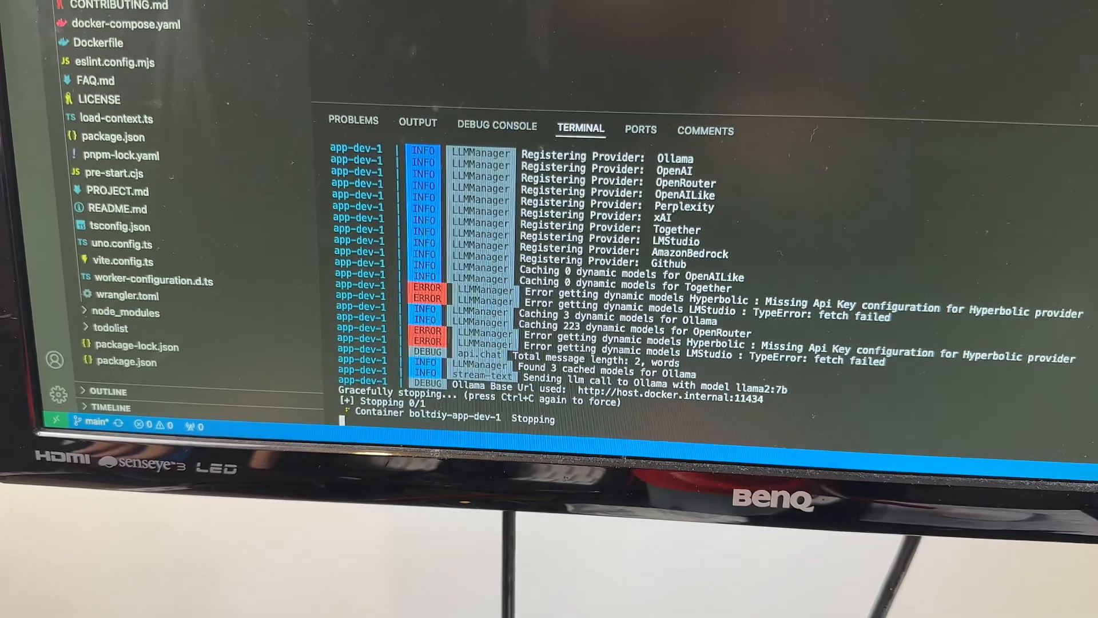
key(ctrl+c)
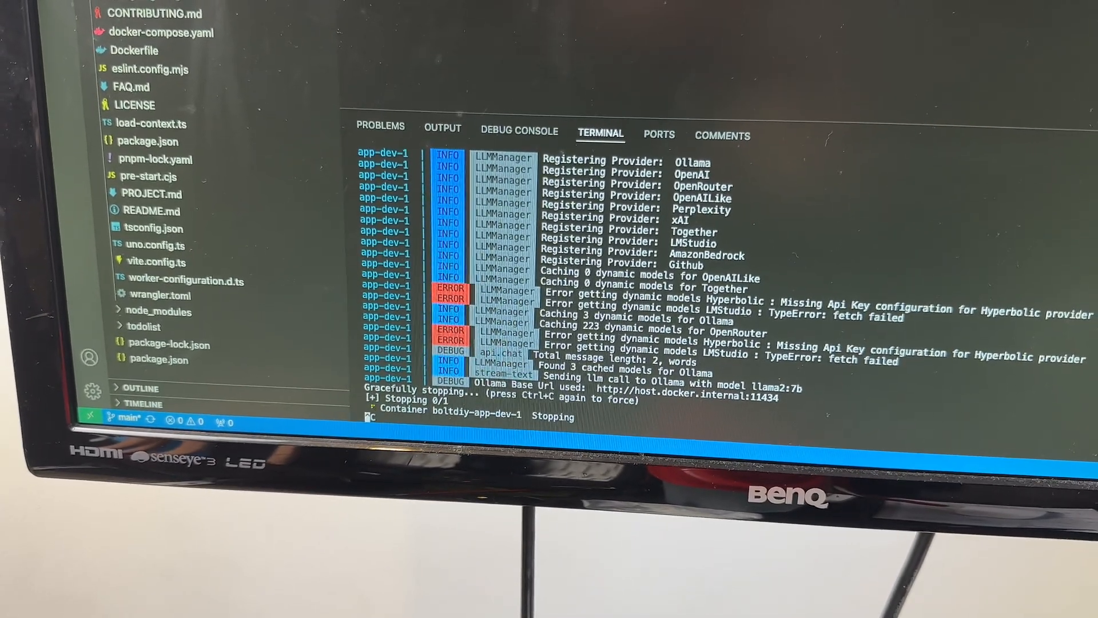